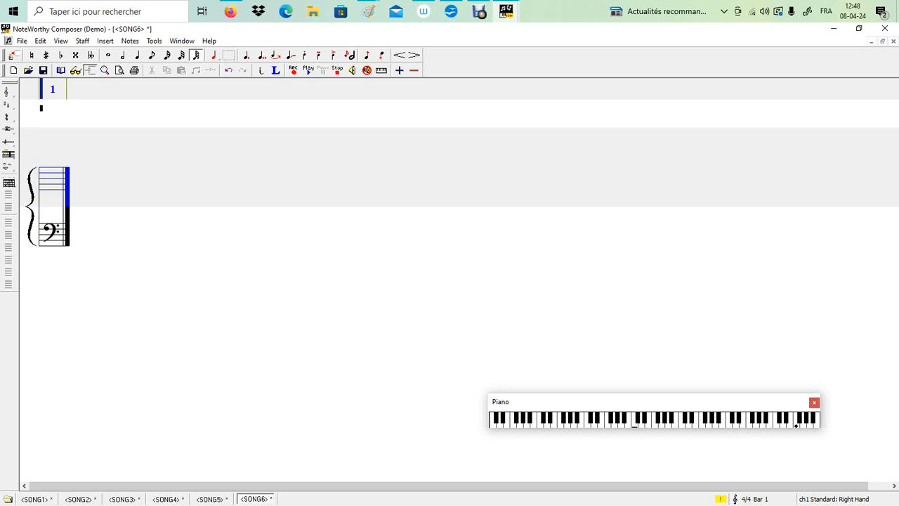
Insert a treble clef with no octave shift at the start of the upper staff
left_click(42, 178)
left_click(106, 40)
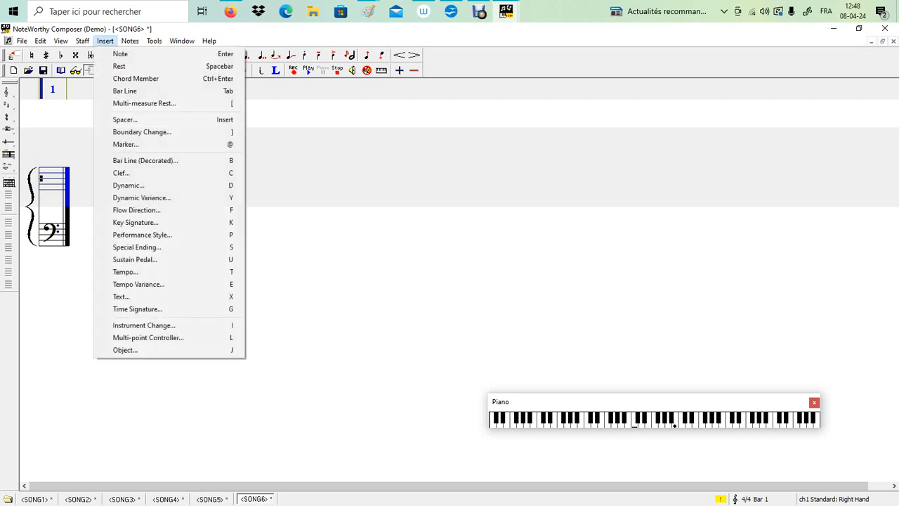
key("Down")
key("Down")
key("Down")
key("Down")
key("Down")
key("Down")
key("Down")
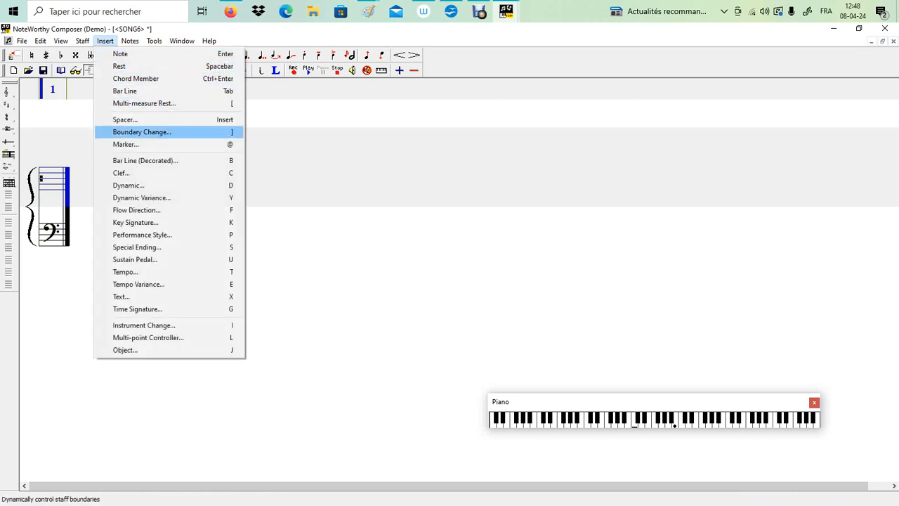
key("Down")
key("Down")
key("Down")
key("Return")
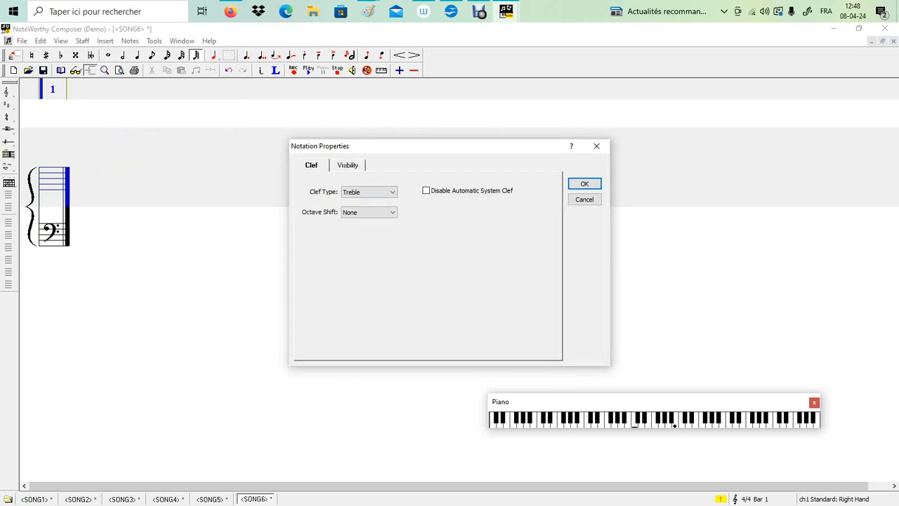
key("Return")
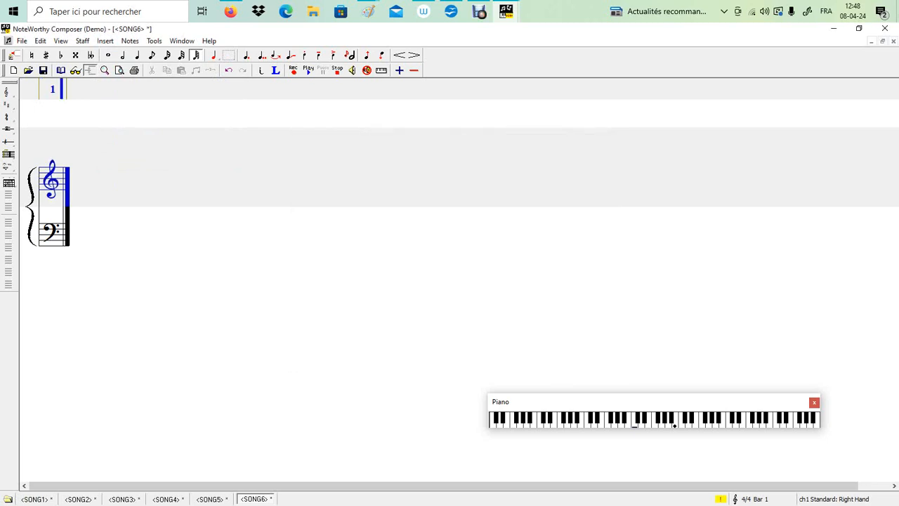
Insert the staff text "La gamme de Si majeur avec les accords des degrés de la gamme" above the upper staff, after the treble clef
left_click(61, 106)
left_click(62, 117)
left_click(105, 41)
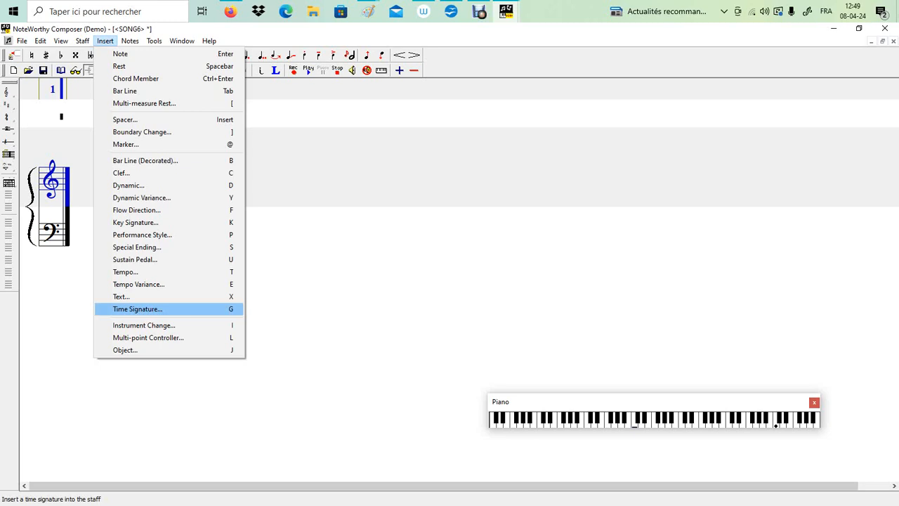
key("Down")
key("Down")
key("Down")
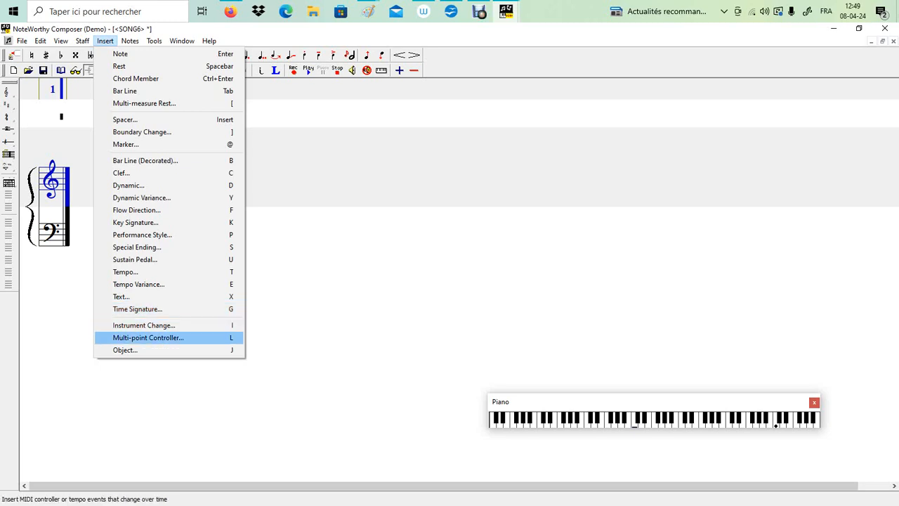
key("Up")
key("Up")
key("Up")
key("Up")
key("Up")
key("Up")
key("Up")
key("Up")
key("Up")
key("Up")
key("Up")
key("Up")
key("Up")
key("Up")
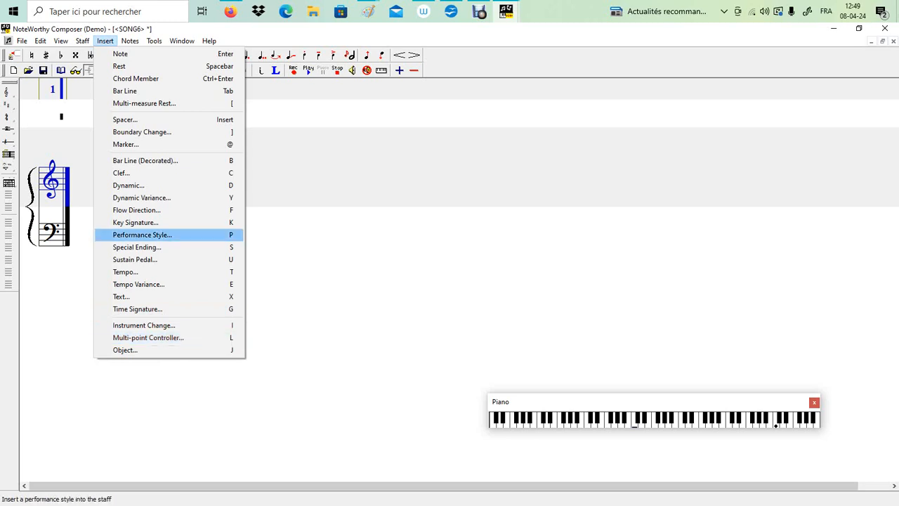
key("Up")
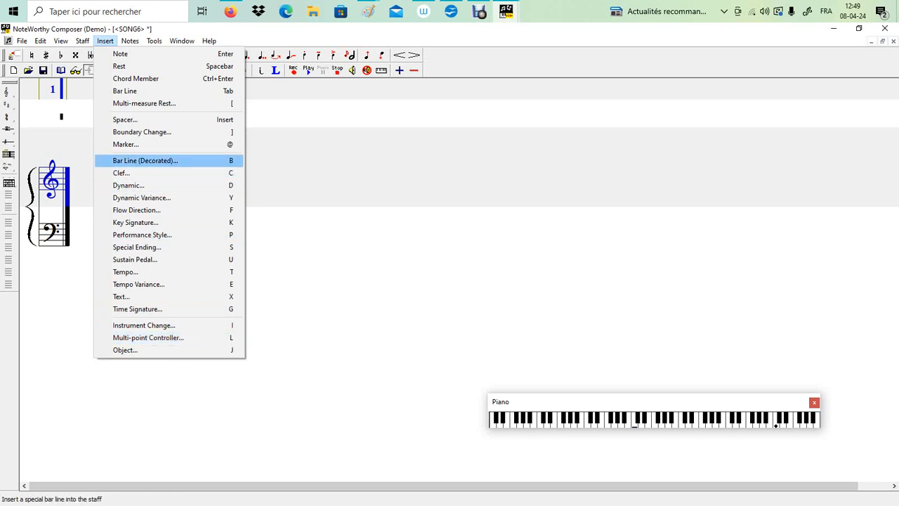
key("Down")
key("Down")
key("Down")
key("Down")
key("Down")
key("Down")
key("Down")
key("Down")
key("Down")
key("Down")
key("Down")
key("Return")
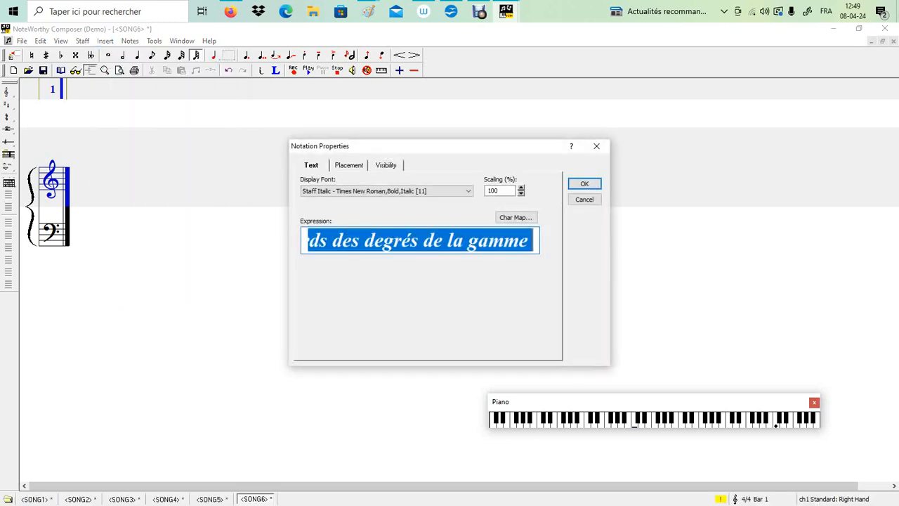
left_click(342, 240)
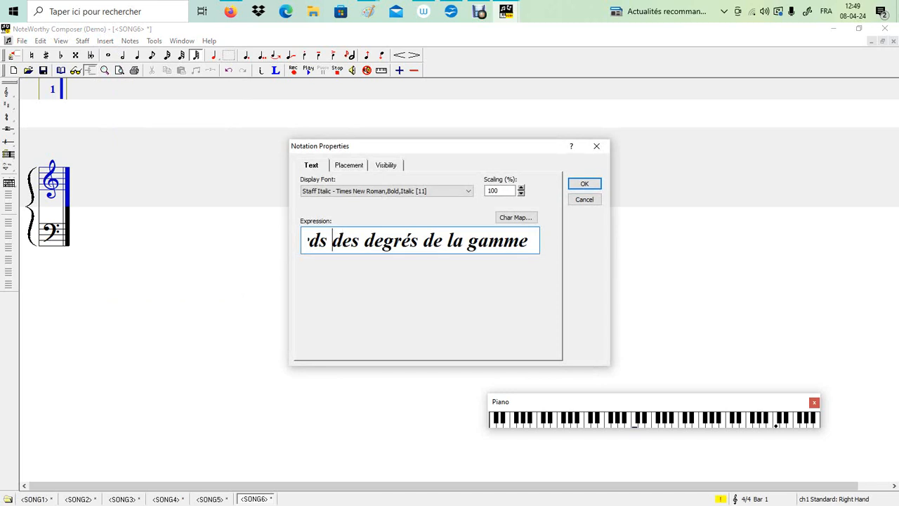
key("Left")
key("Left")
key("Left")
key("Left")
key("Left")
key("Left")
key("Left")
key("Left")
key("Left")
key("Left")
key("Left")
key("Left")
key("Left")
key("Left")
key("Left")
key("Left")
key("Left")
key("Left")
key("Left")
key("Left")
key("Left")
key("Left")
key("Left")
key("Left")
key("Left")
key("Left")
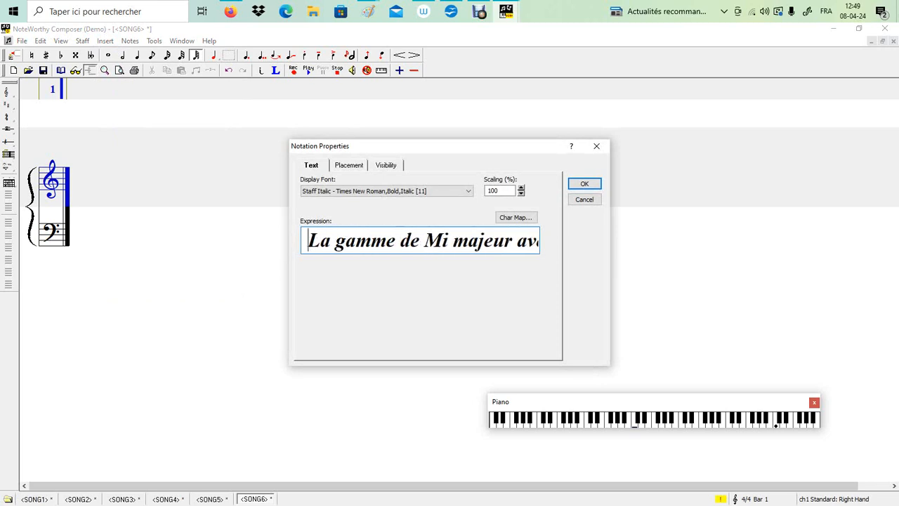
key("Right")
key("Right")
key("Right")
key("Right")
key("Right")
key("Right")
key("Right")
key("Right")
key("Right")
key("Right")
key("Right")
key("Right")
key("Right")
key("BackSpace")
type("S")
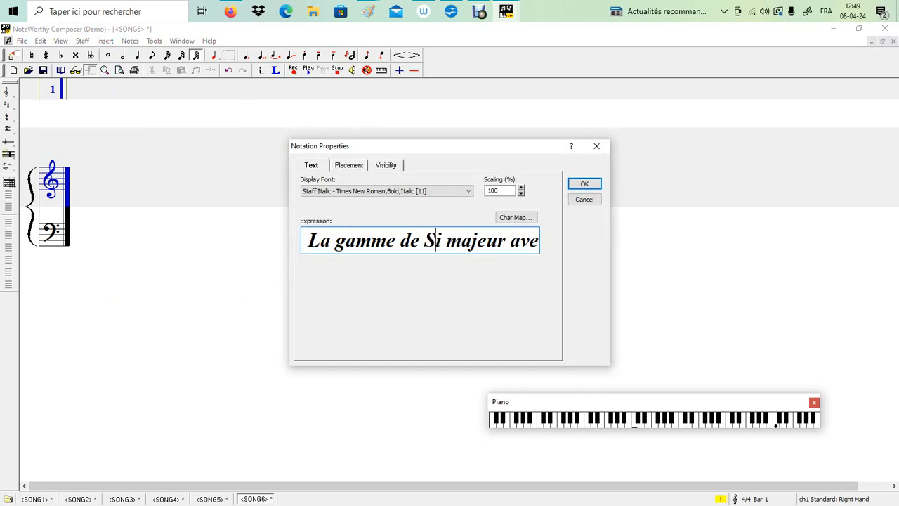
key("Return")
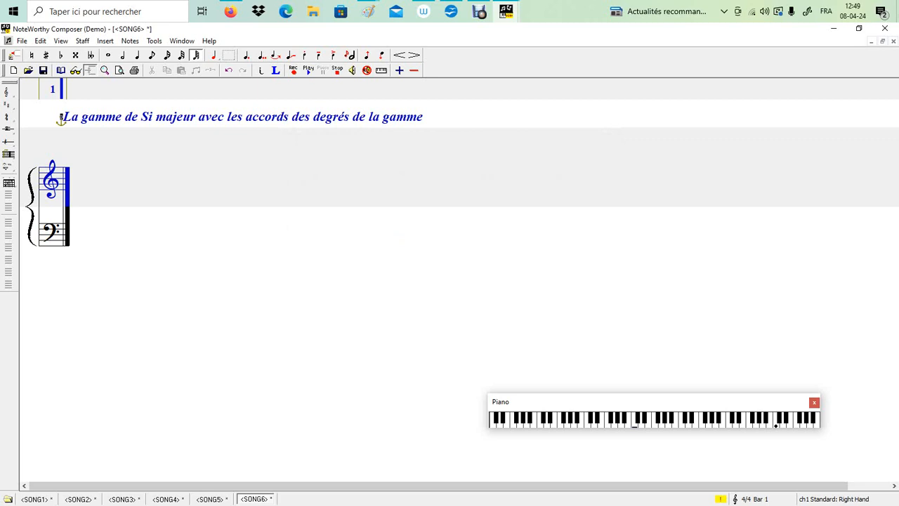
left_click(61, 181)
key("k")
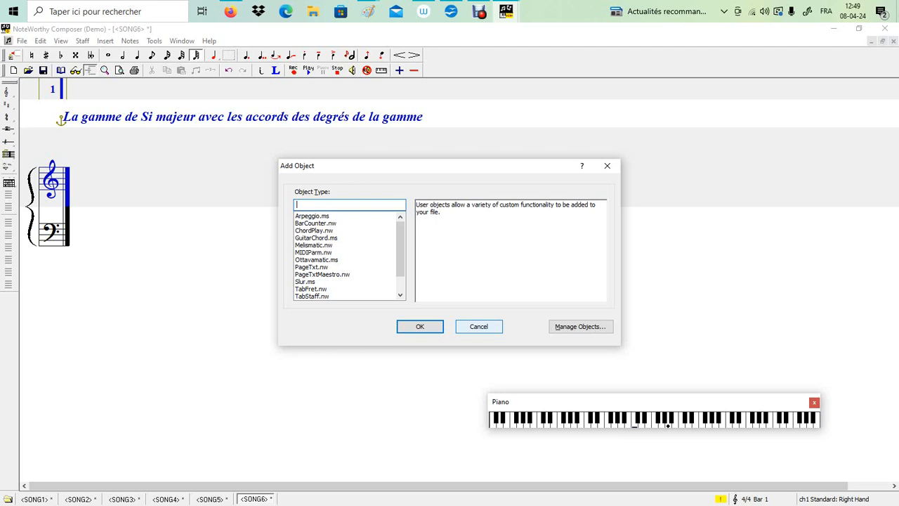
left_click(478, 326)
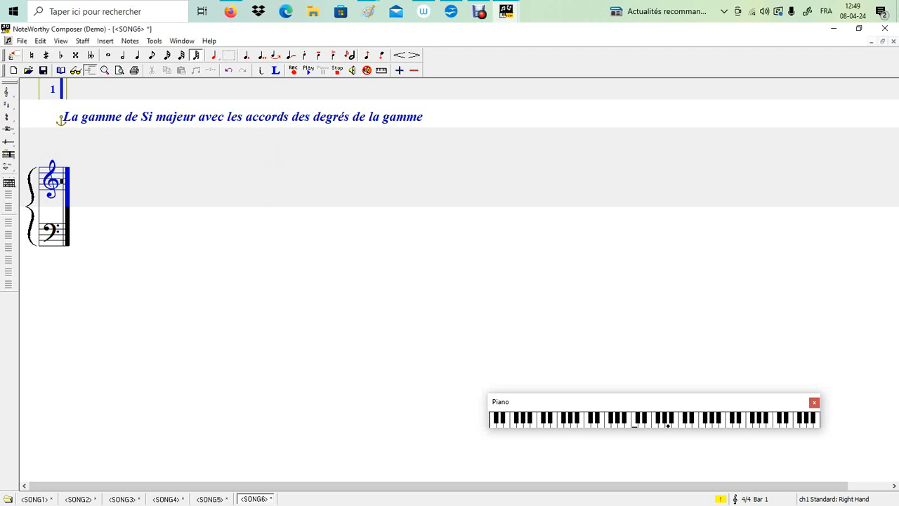
key("j")
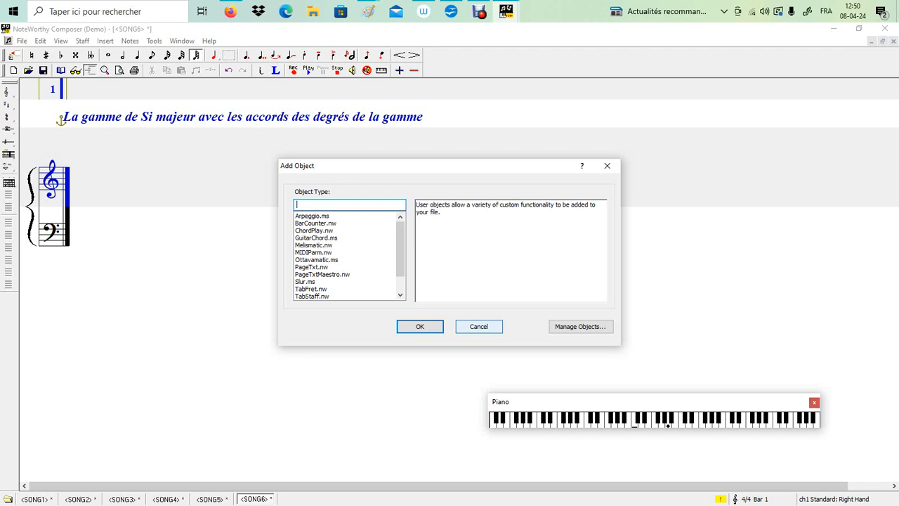
left_click(479, 326)
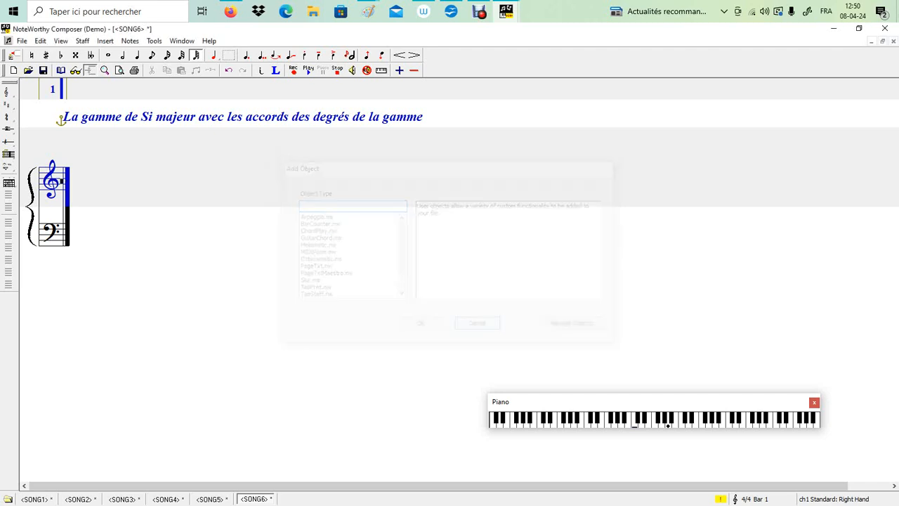
left_click(62, 254)
key("j")
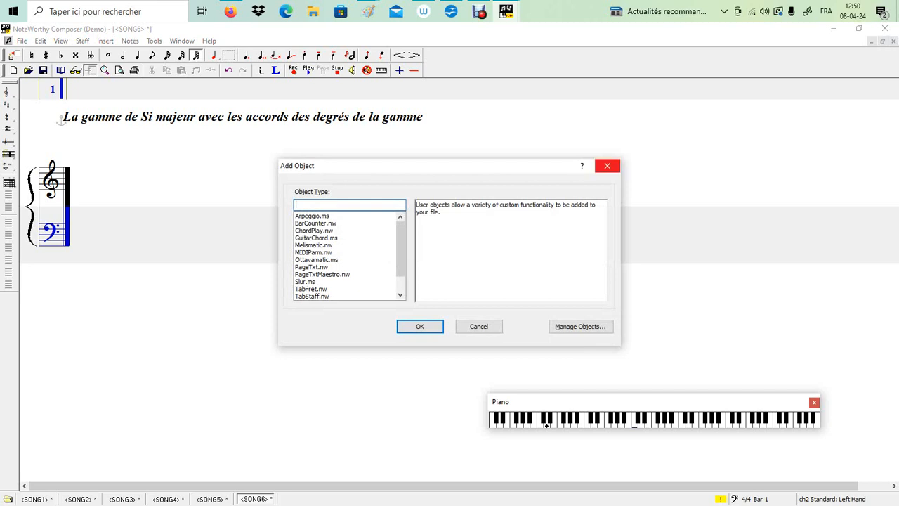
left_click(607, 166)
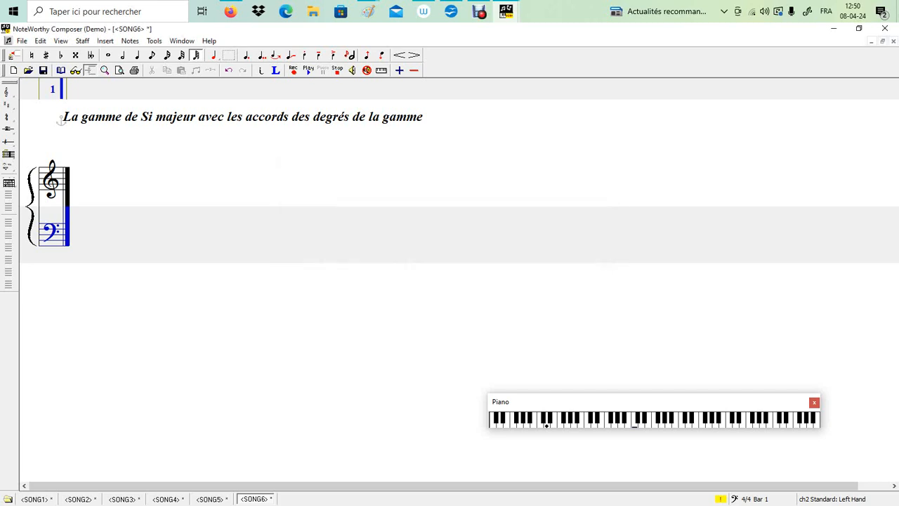
key("ctrl+Up")
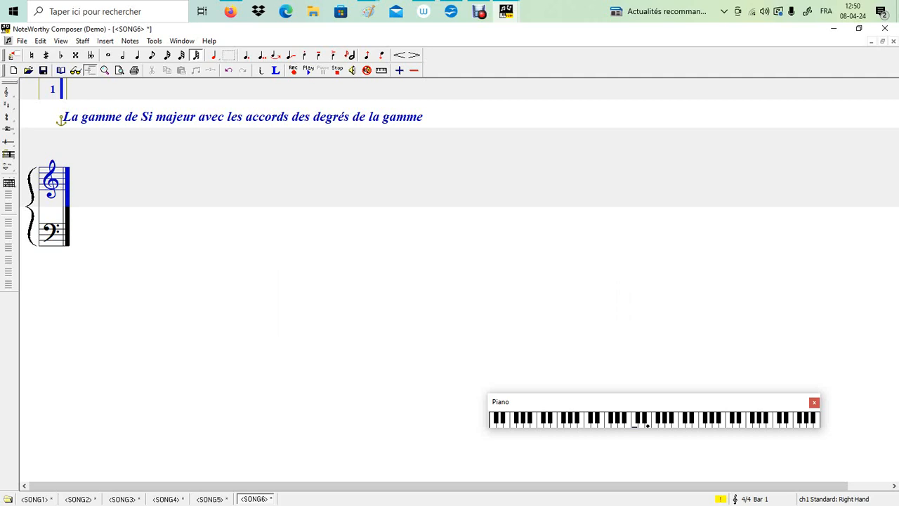
Review the finished scale scores in SONG1 through SONG5, and return to SONG6
left_click(35, 498)
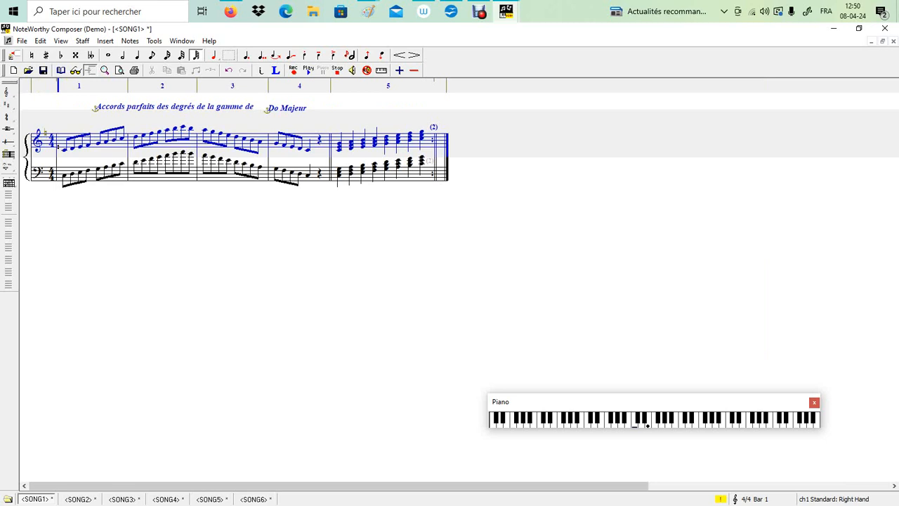
left_click(80, 499)
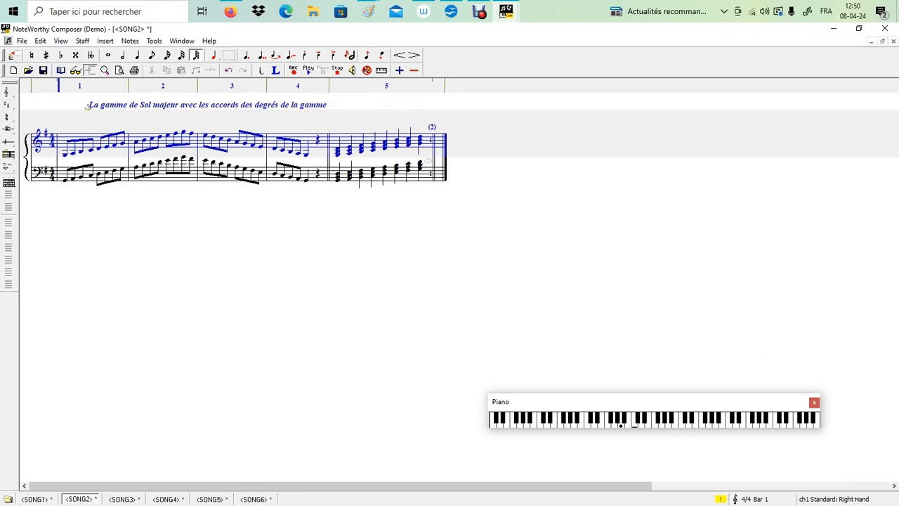
left_click(124, 498)
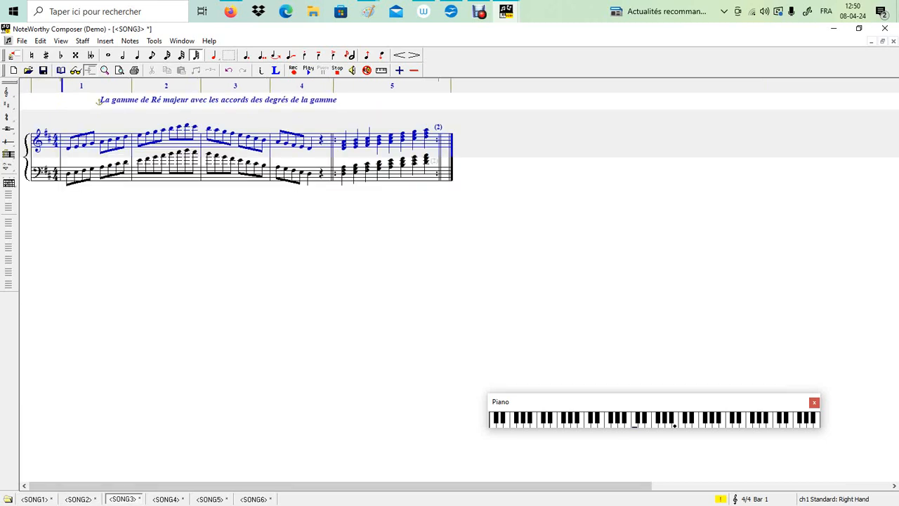
left_click(168, 499)
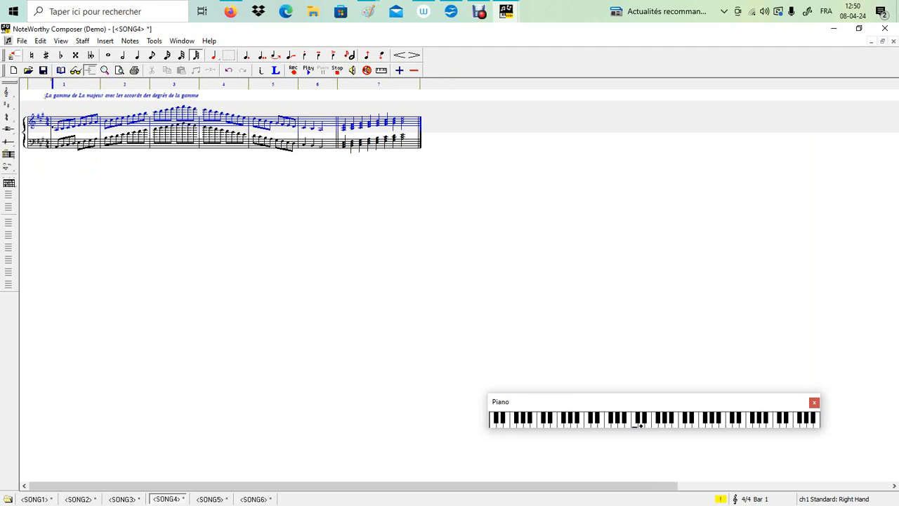
left_click(211, 498)
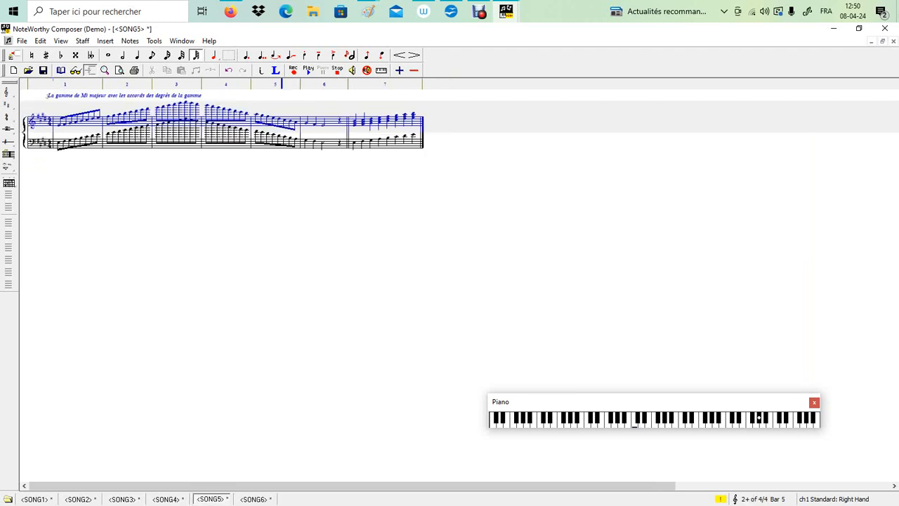
left_click(254, 498)
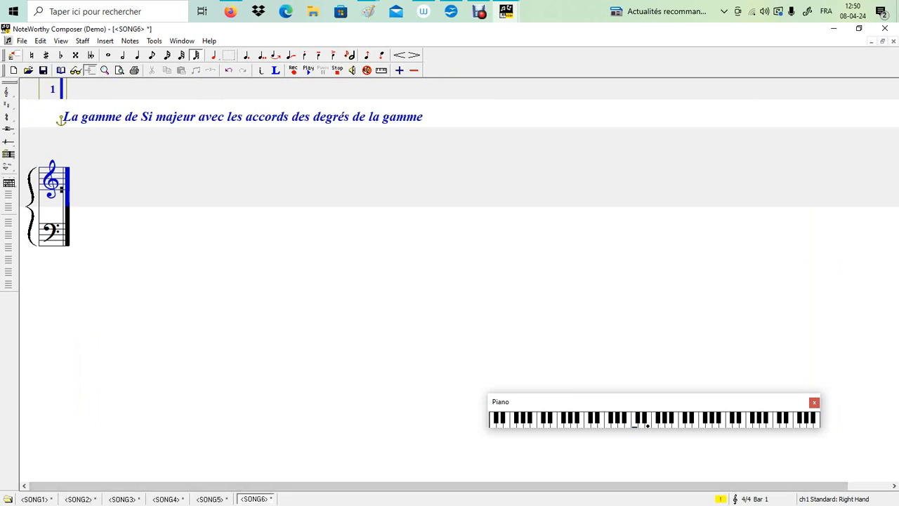
View the SONG5, SONG4 and SONG3 scores, switching their windows between restored and maximized size
left_click(211, 498)
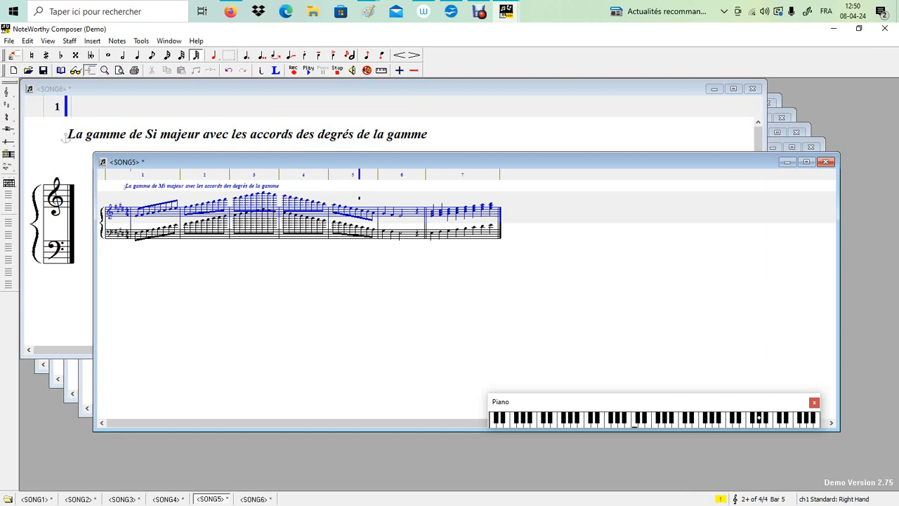
left_click(791, 147)
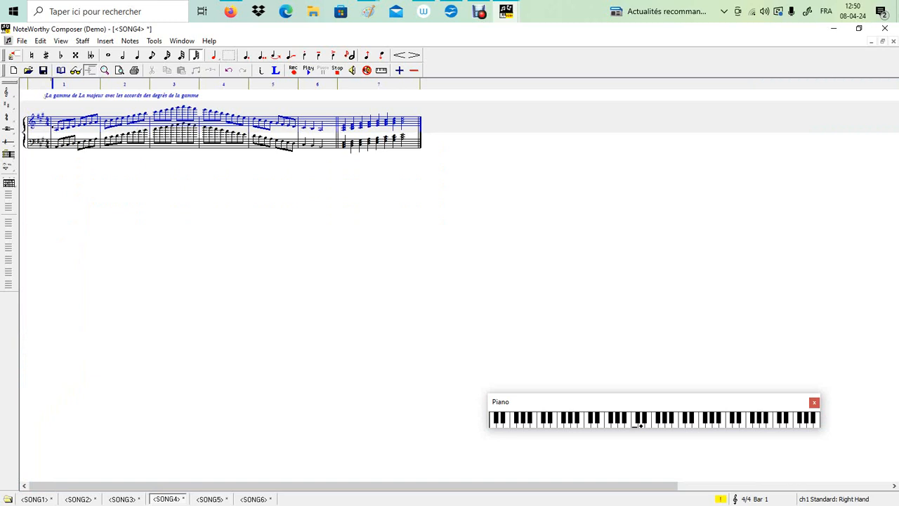
key("ctrl+F5")
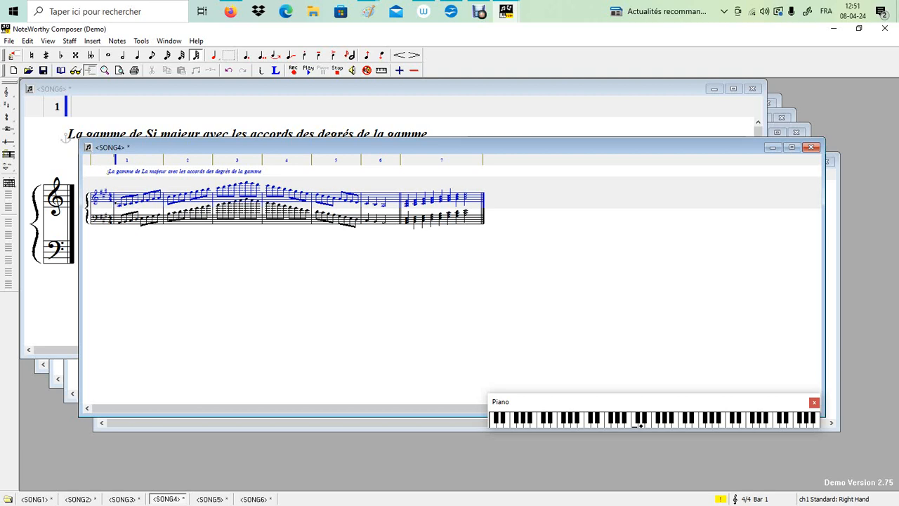
left_click(791, 148)
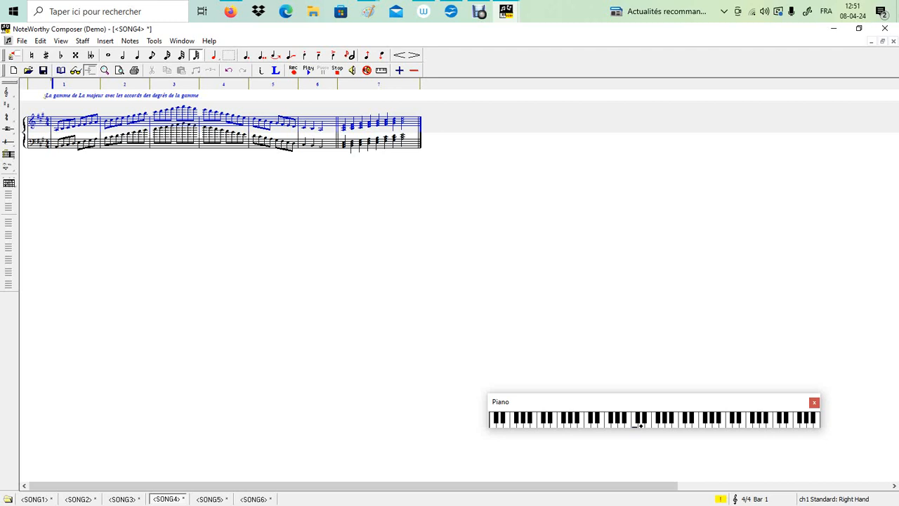
left_click(122, 499)
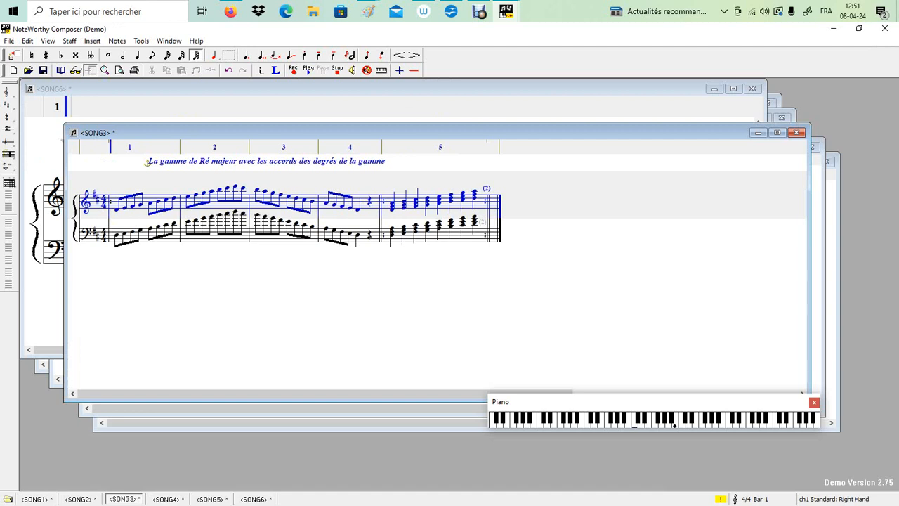
left_click(777, 132)
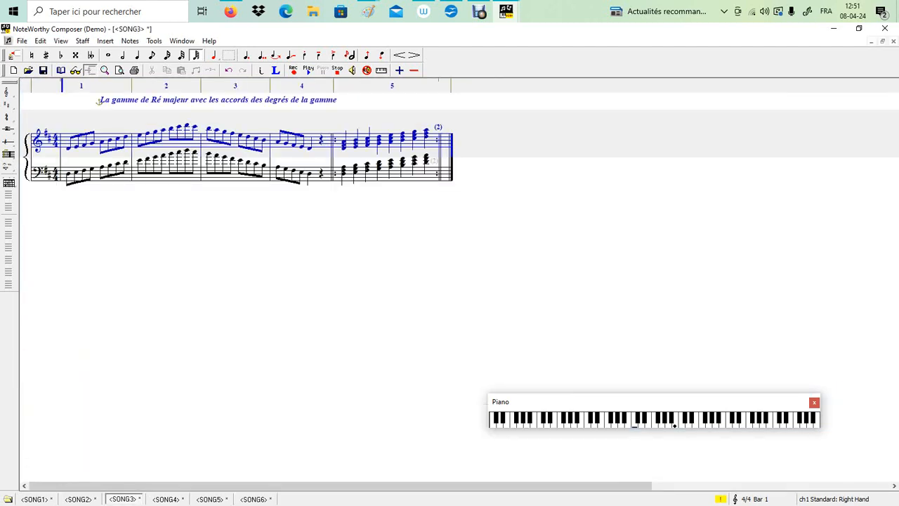
Cascade all open score windows and bring SONG6 to the front
left_click(182, 41)
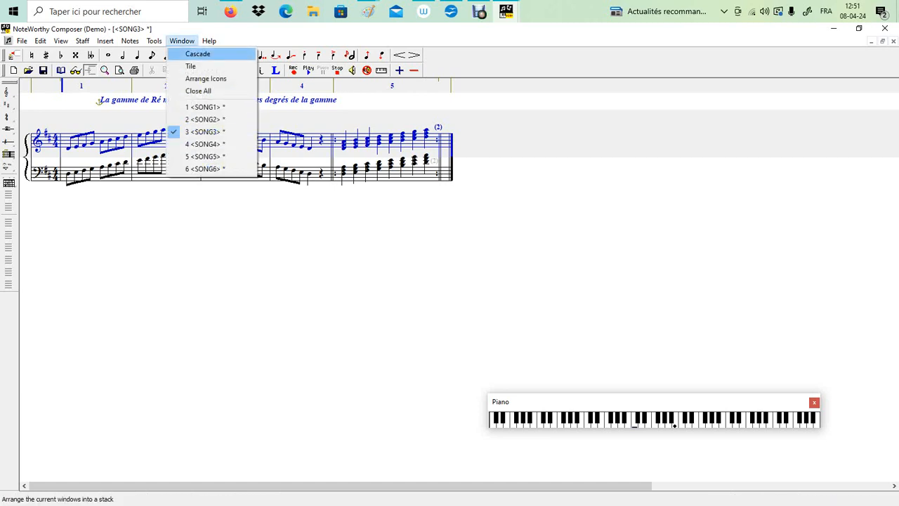
left_click(197, 54)
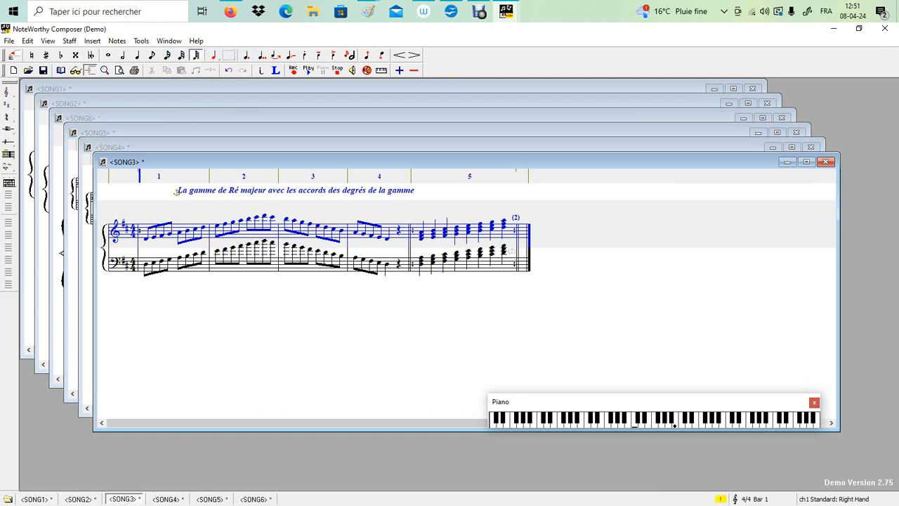
left_click(254, 498)
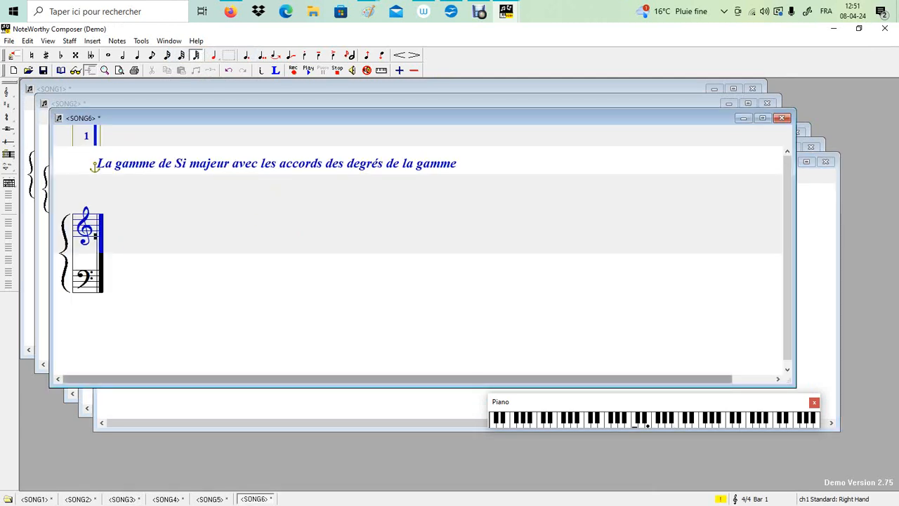
Cascade the open score windows again and look through the SONG3, SONG4, SONG5, SONG2 and SONG1 scores
left_click(763, 118)
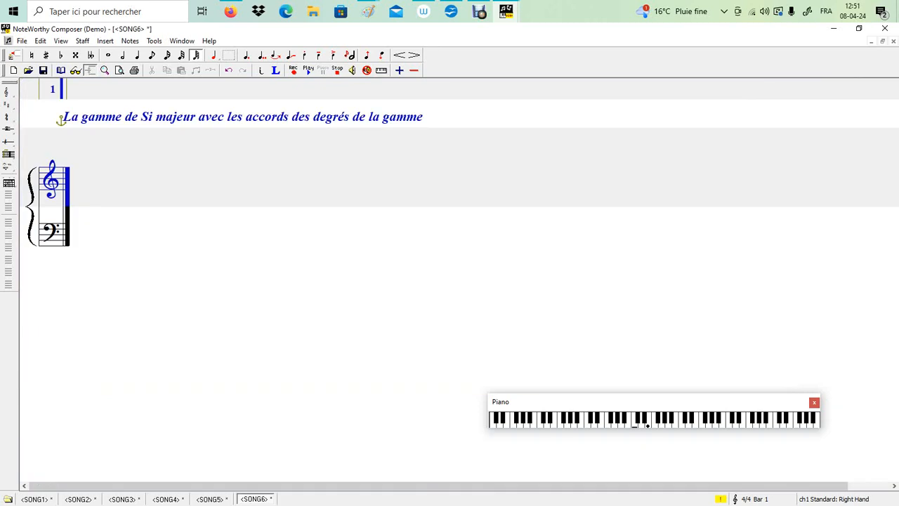
left_click(182, 41)
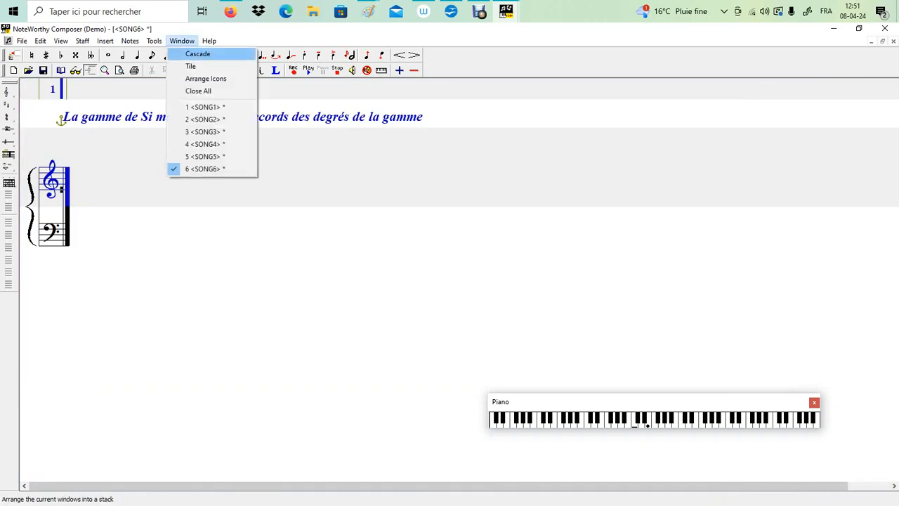
key("Return")
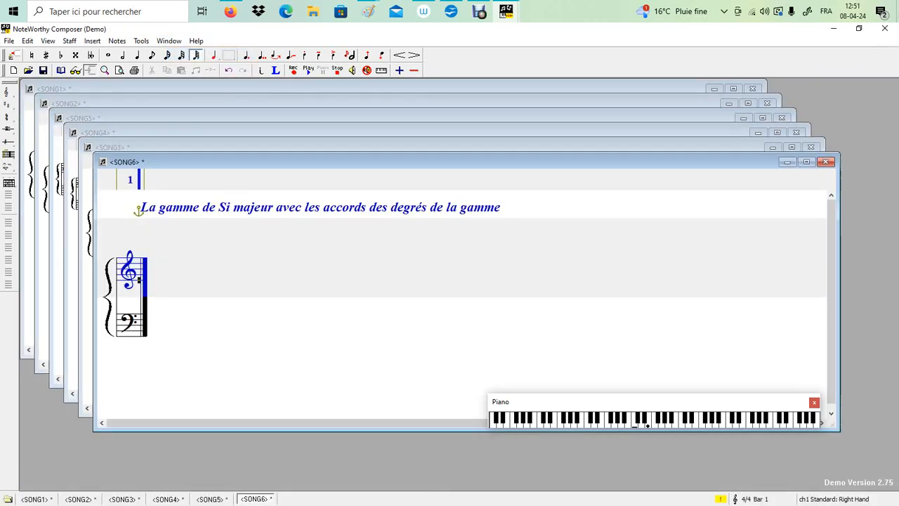
key("ctrl+Tab")
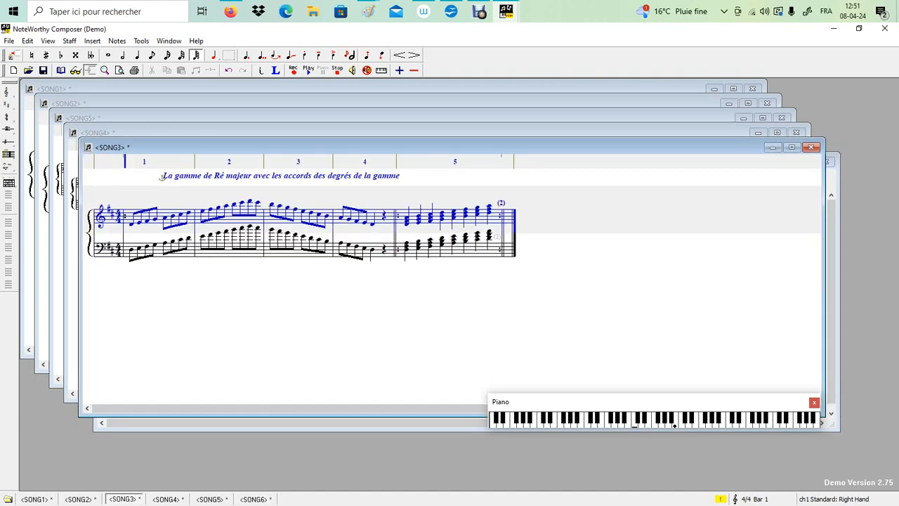
key("ctrl+Tab")
key("ctrl+Tab")
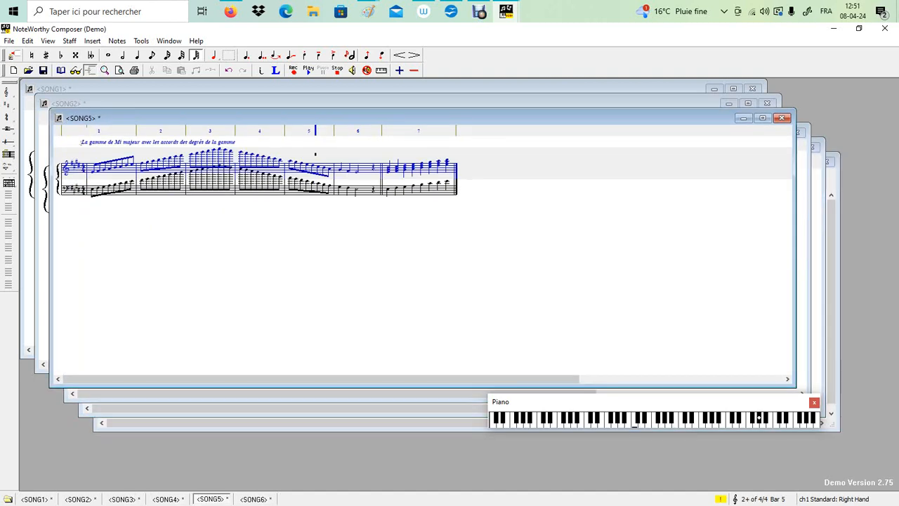
key("ctrl+Tab")
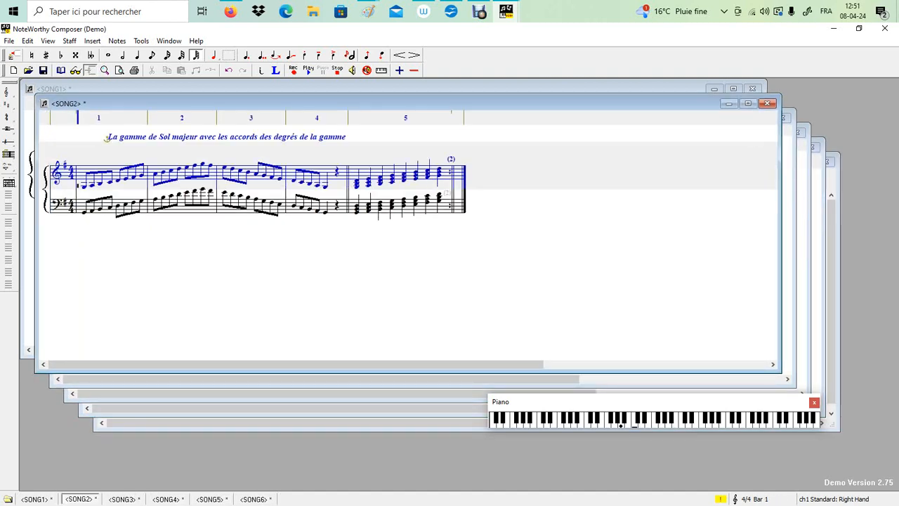
key("ctrl+Tab")
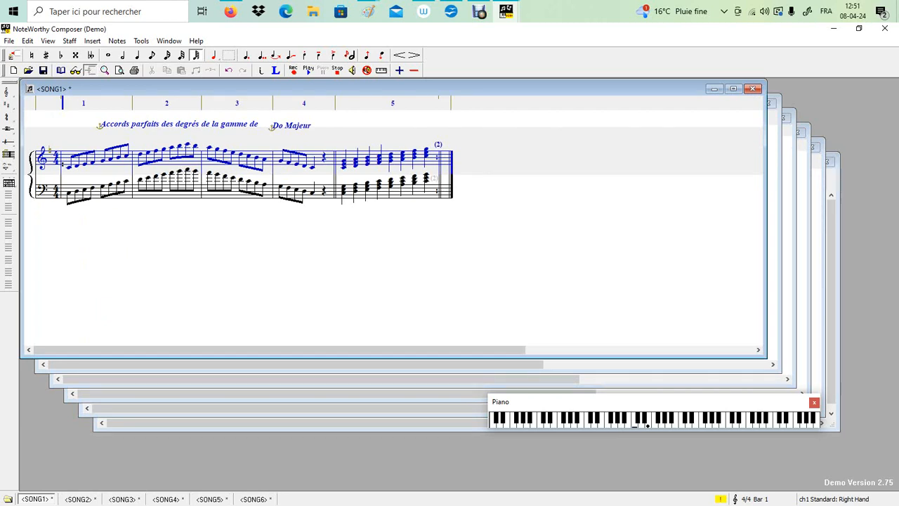
Tile all open score windows and play back the Do Majeur scale in SONG1 from its beginning
left_click(169, 41)
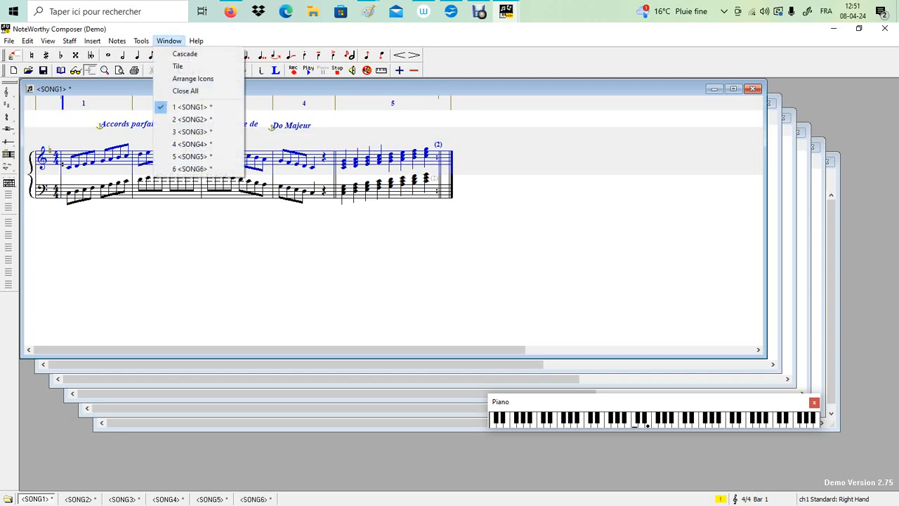
left_click(178, 66)
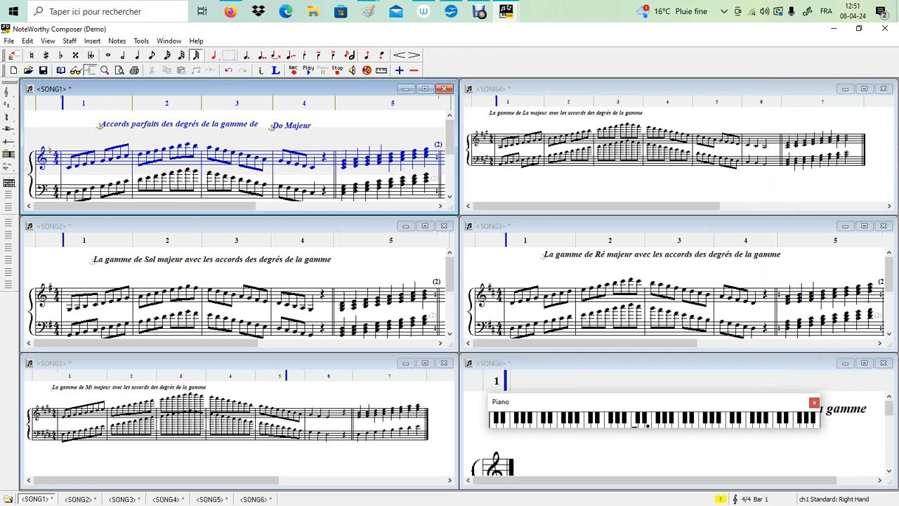
left_click(327, 149)
left_click(63, 162)
left_click(308, 70)
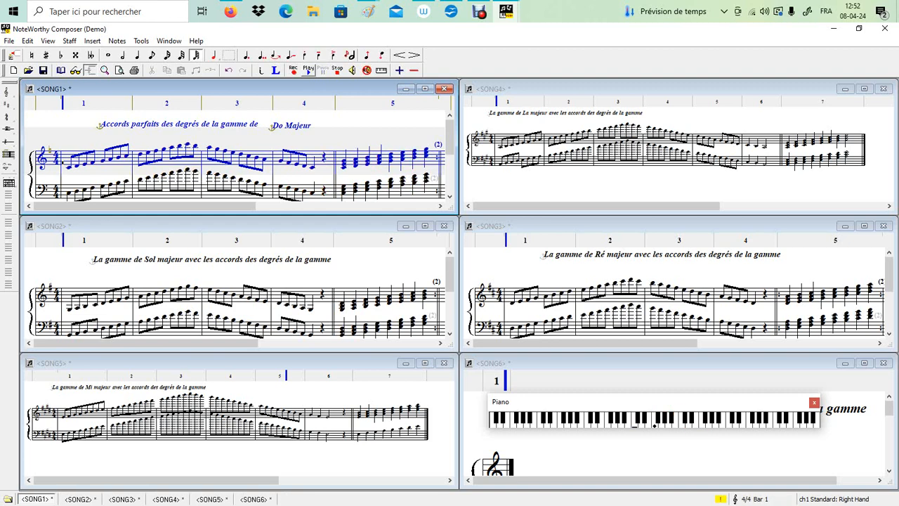
Play back the Sol majeur scale in SONG2 and the Ré majeur scale in SONG3
left_click(64, 307)
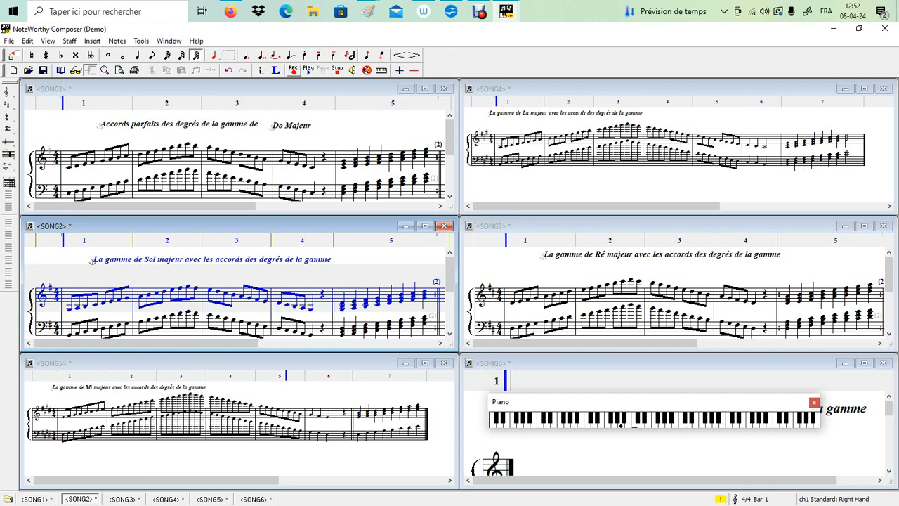
left_click(308, 70)
left_click(542, 256)
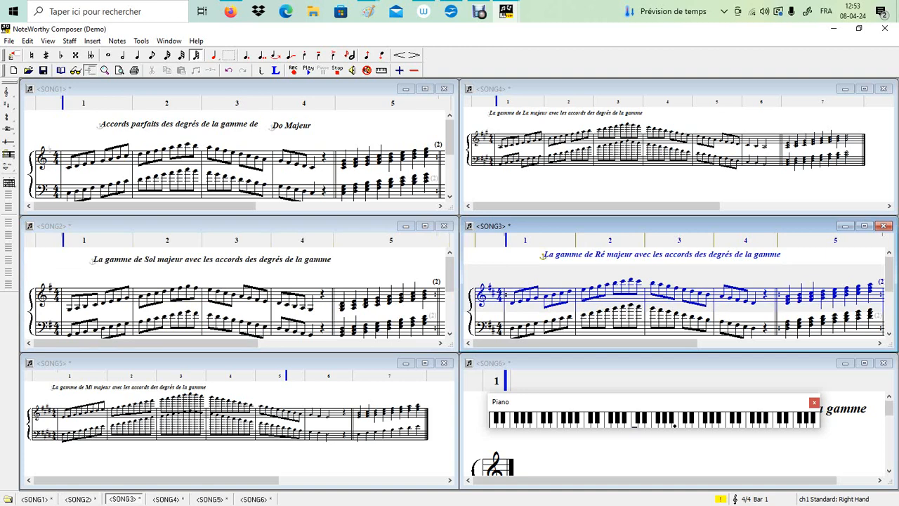
key("space")
Play back the La majeur scale in SONG4 and the Mi majeur scale in SONG5 from the beginning
left_click(674, 175)
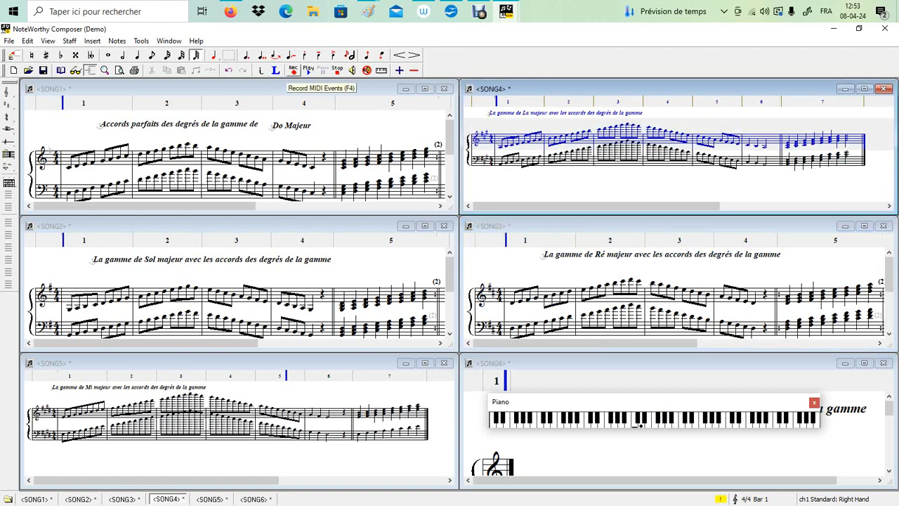
left_click(294, 71)
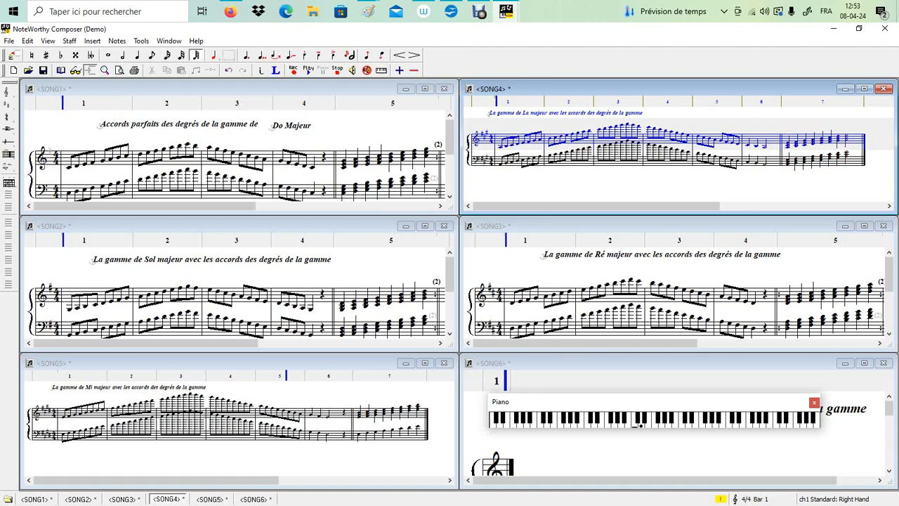
key("ctrl+Tab")
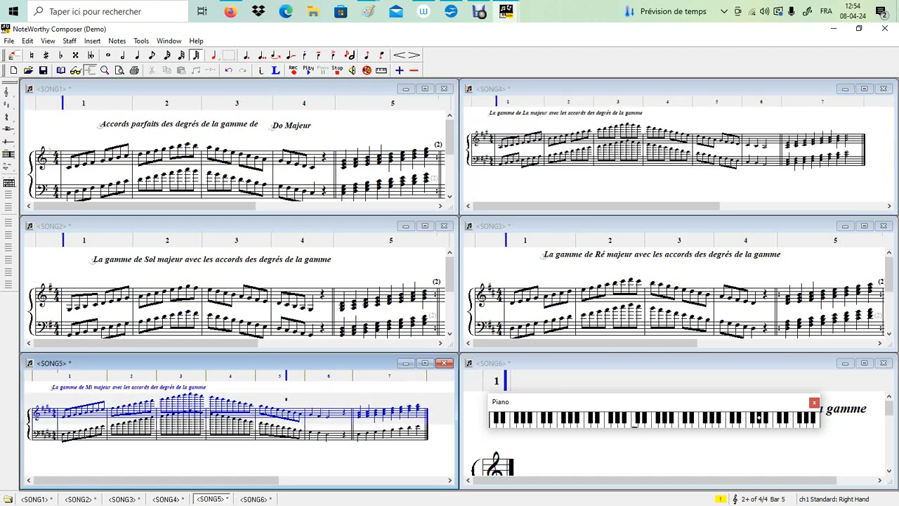
key("Home")
key("space")
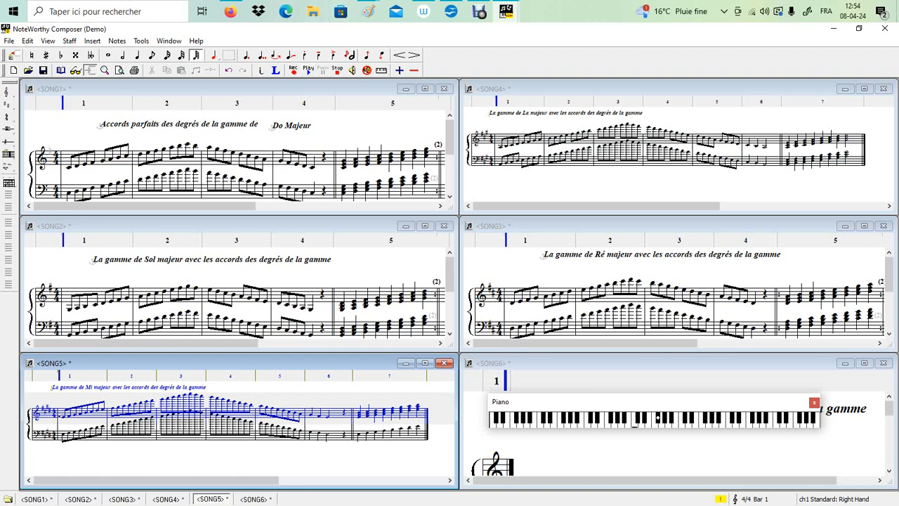
Maximize SONG6 and insert the B major key signature after the treble clef on the upper staff
left_click(618, 363)
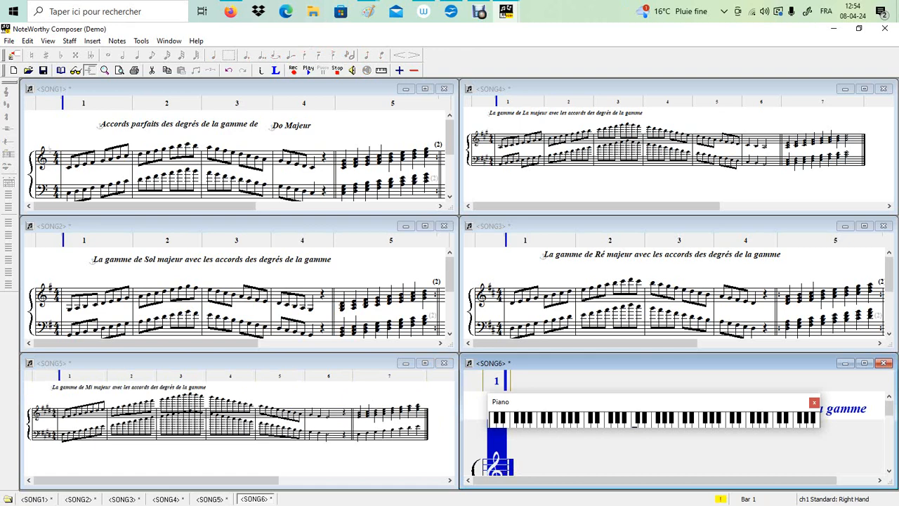
left_click(864, 363)
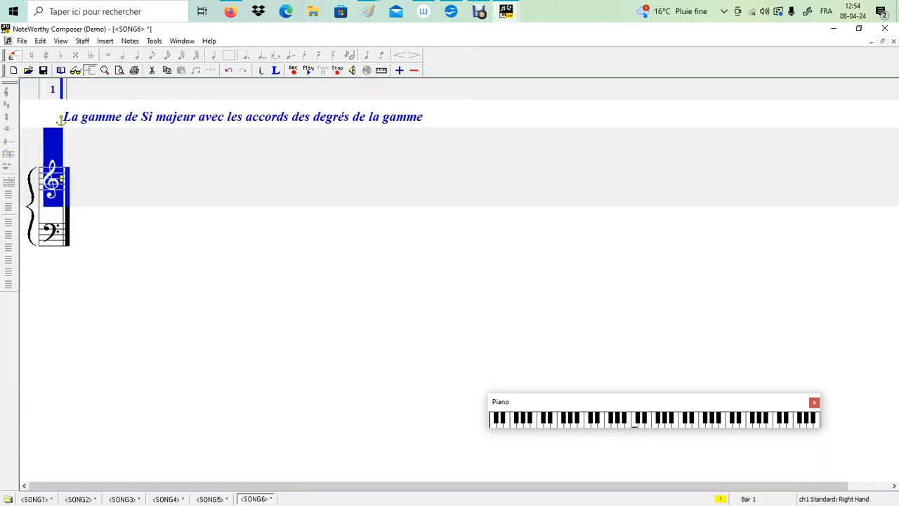
left_click(62, 139)
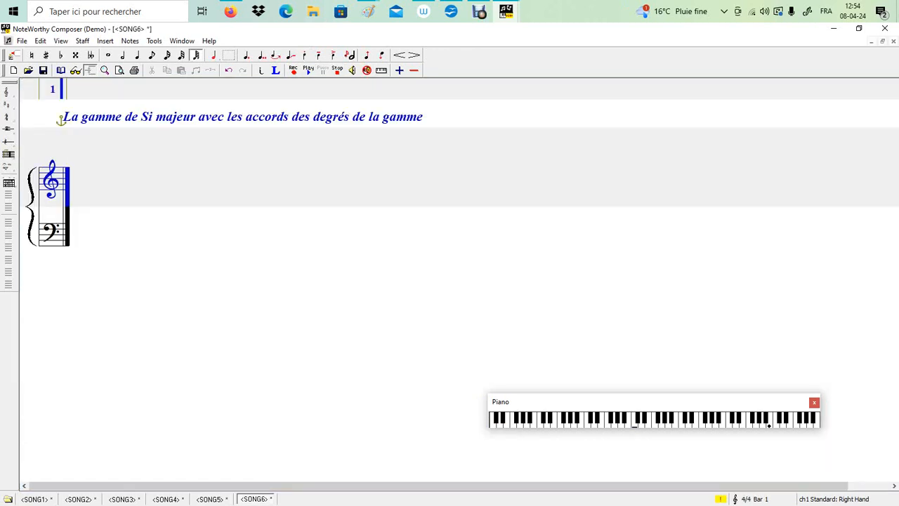
left_click(58, 198)
left_click(62, 175)
left_click(13, 107)
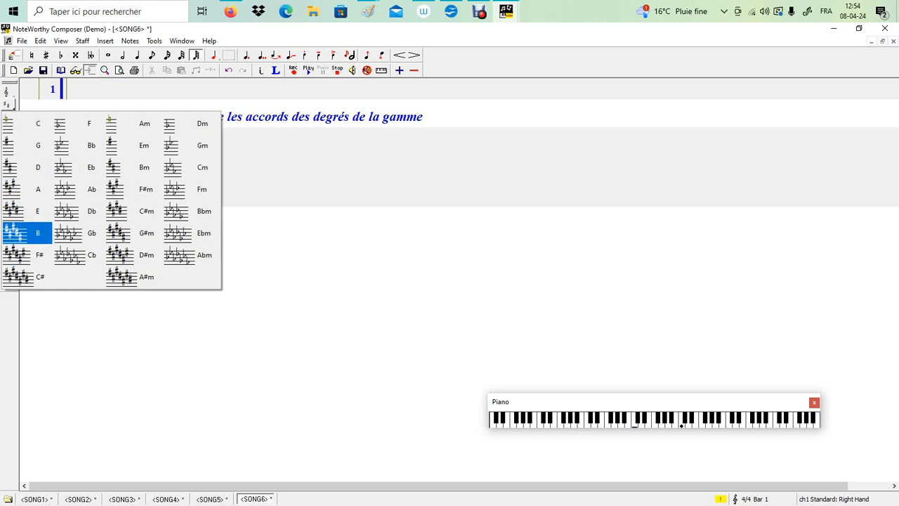
left_click(28, 233)
Insert the B major key signature after the bass clef on the lower staff
key("ctrl+Down")
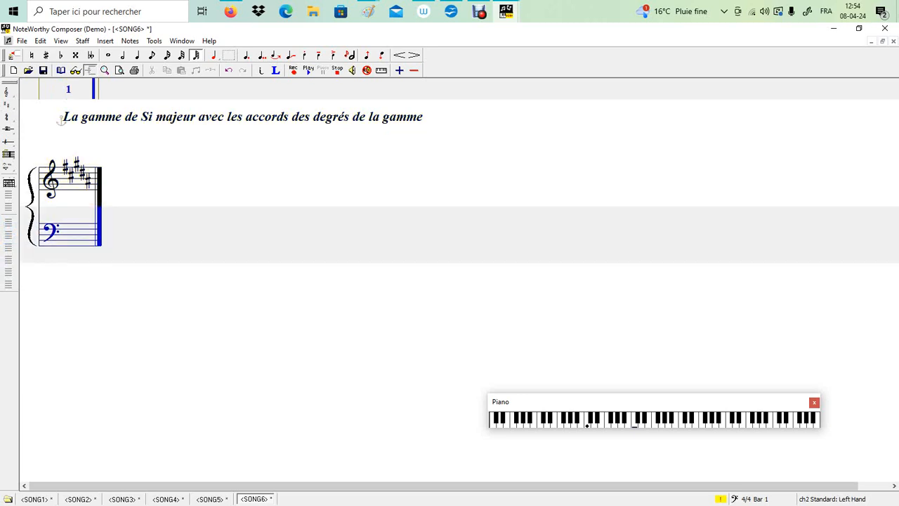
left_click(8, 105)
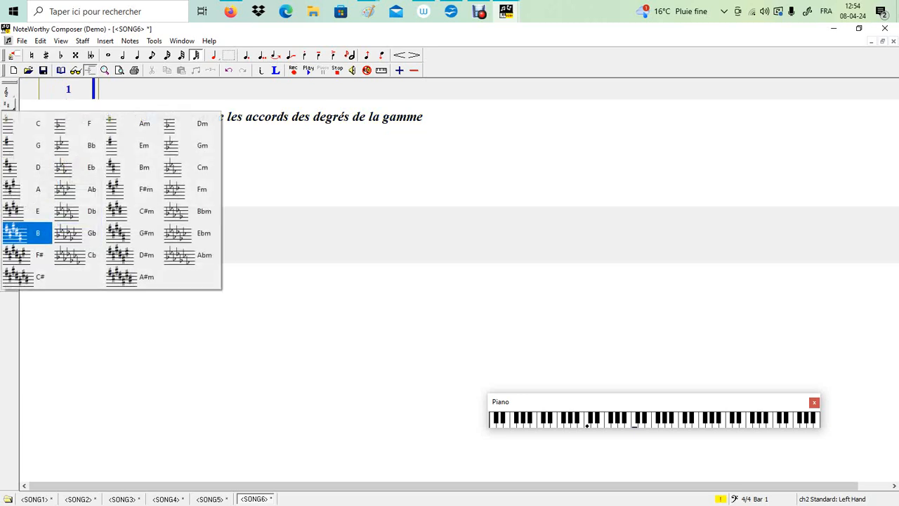
left_click(28, 233)
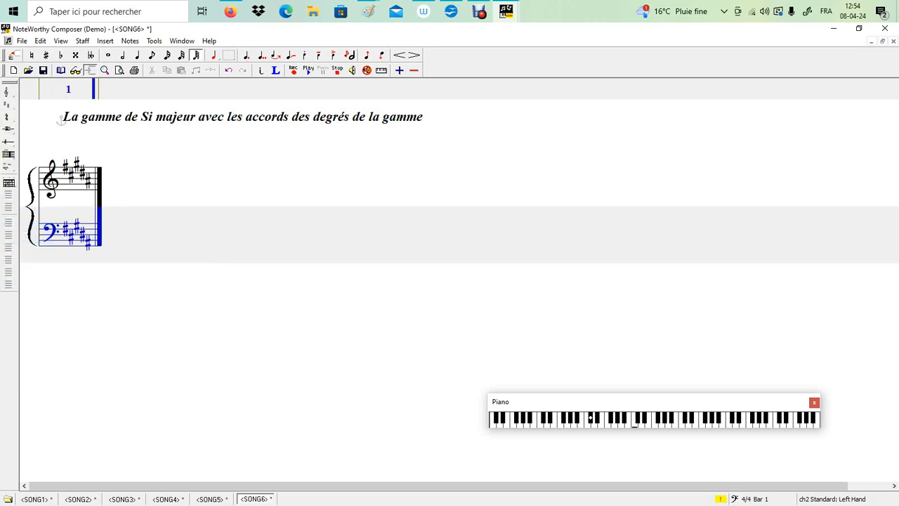
Insert a 4/4 time signature in the standard signature style after the upper staff's key signature
key("ctrl+Up")
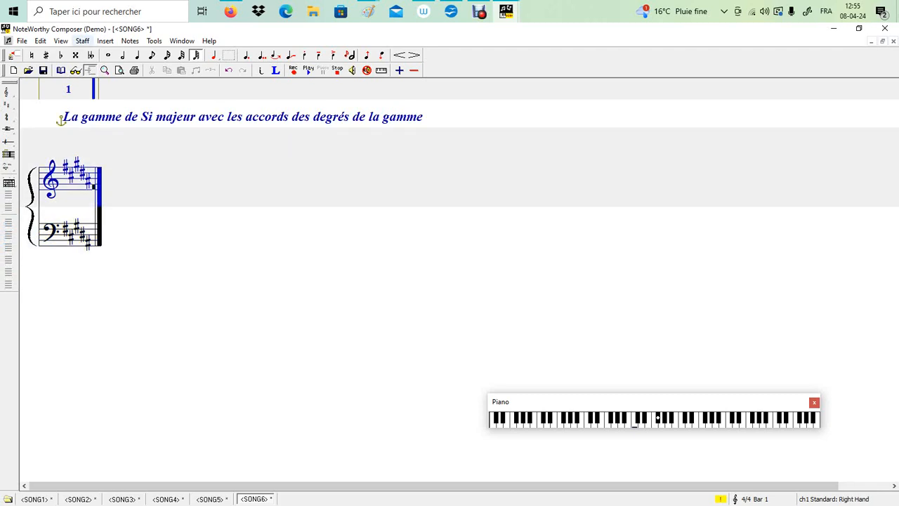
left_click(105, 40)
key("Down")
key("Down")
key("Down")
key("Down")
key("Down")
key("Down")
key("Down")
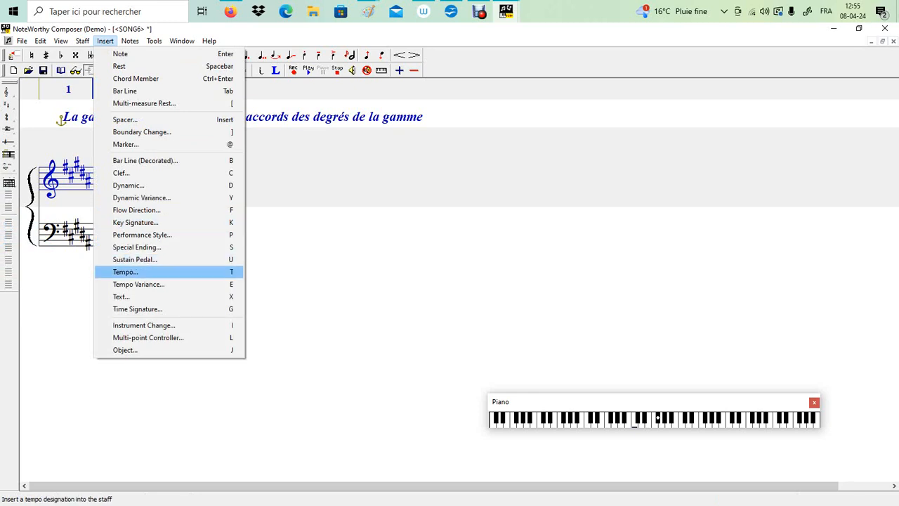
key("Return")
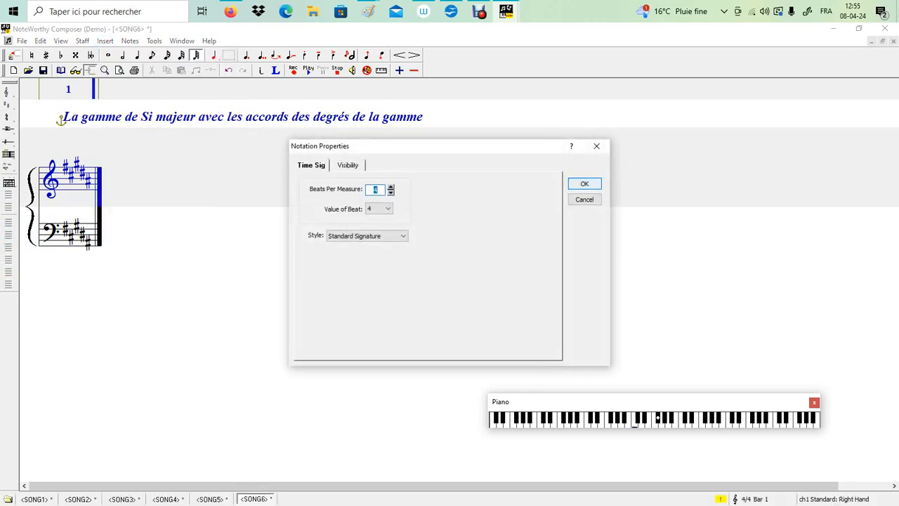
key("Return")
Insert a matching 4/4 time signature after the lower staff's key signature
key("ctrl+Down")
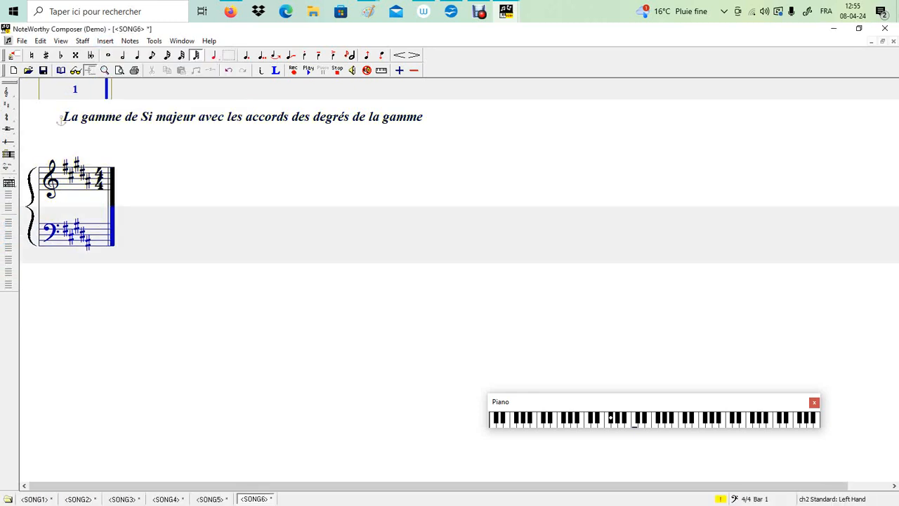
key("alt+i")
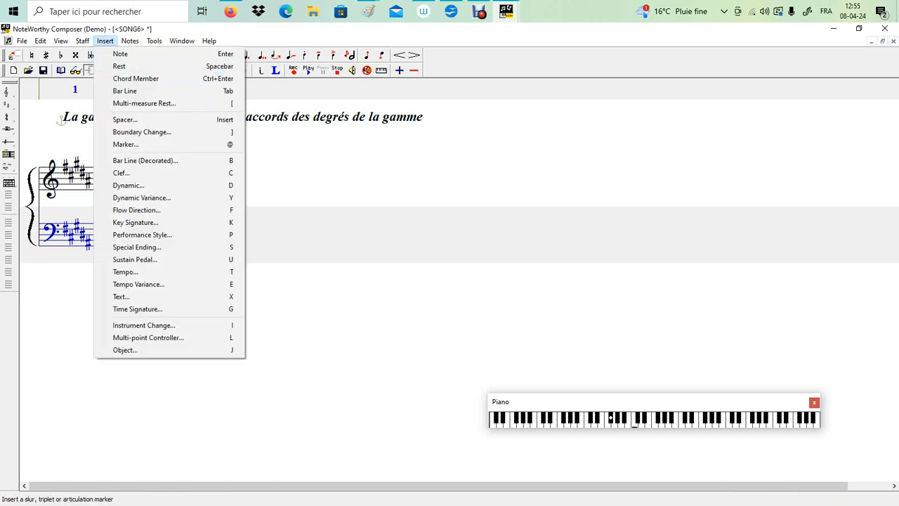
key("Return")
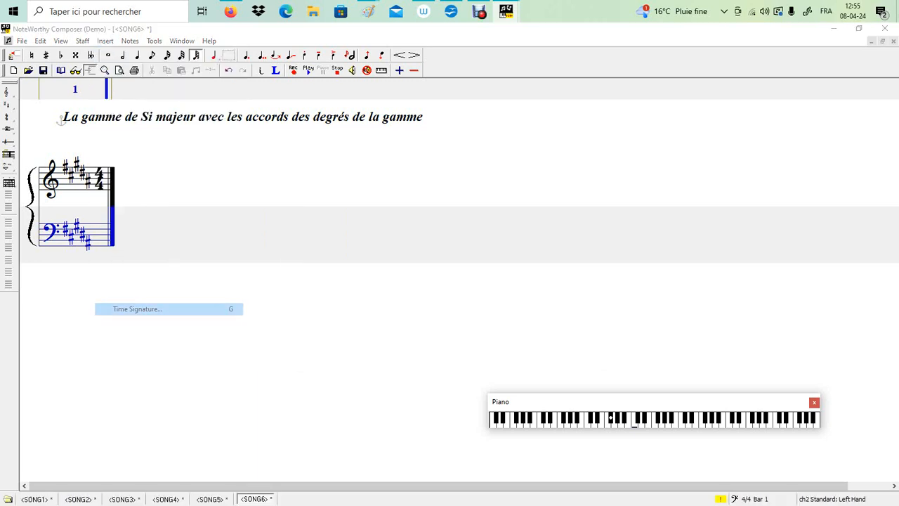
type("4")
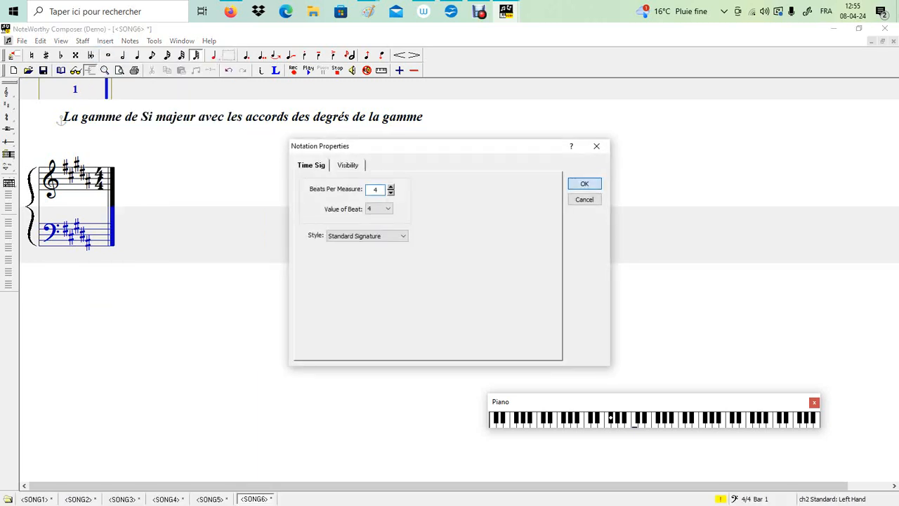
key("Return")
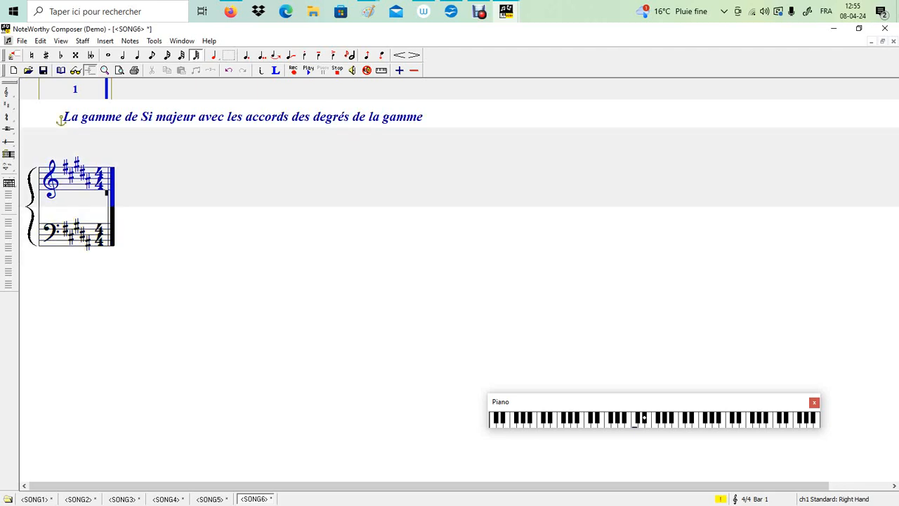
Enter four ascending quarter notes, B, C#, D# and E, in bar 1 of the upper staff, starting on the B below middle C
key("ctrl+Up")
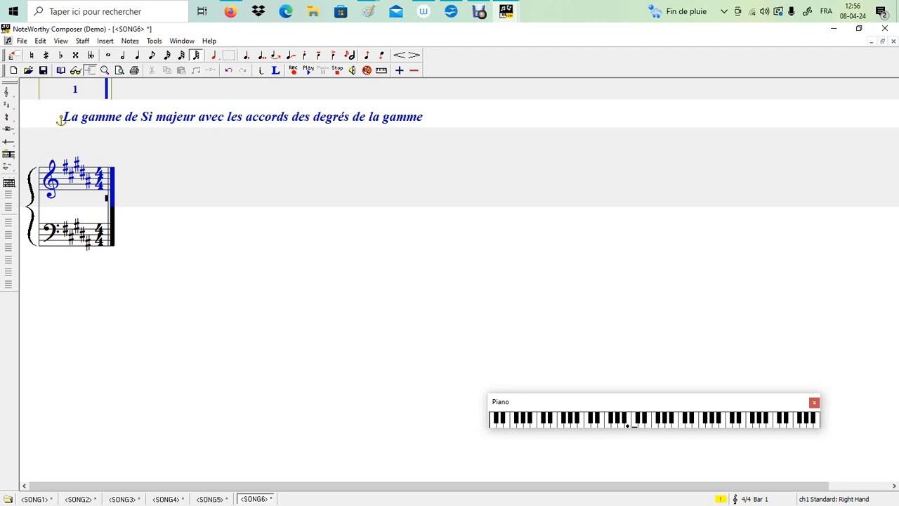
key("Return")
key("BackSpace")
key("4")
key("Return")
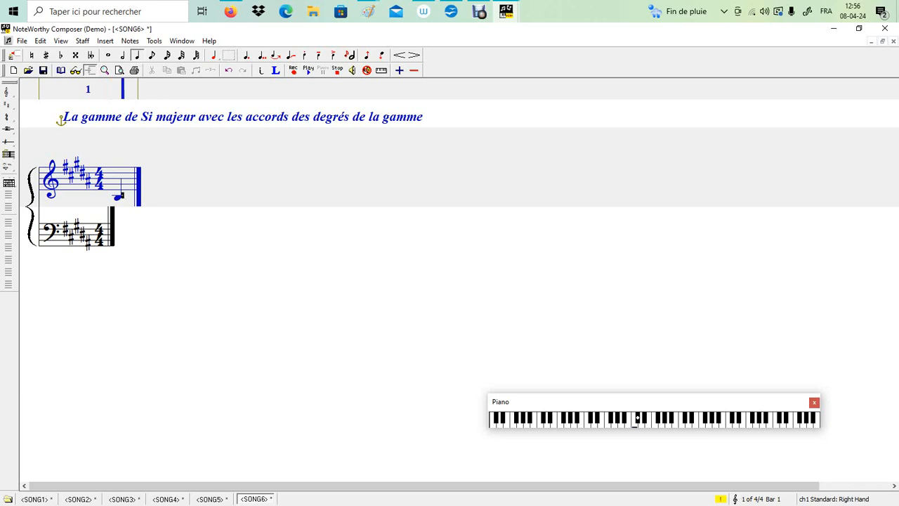
key("Return")
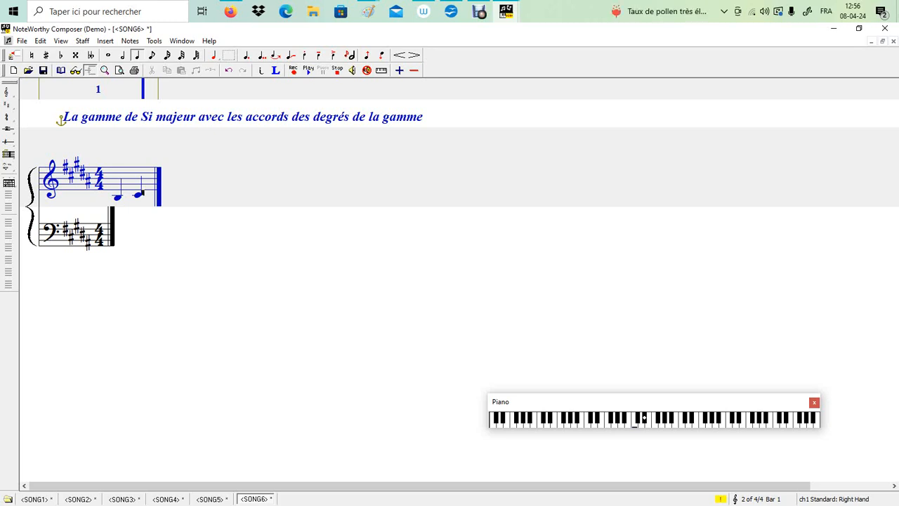
key("Up")
key("Return")
key("Up")
key("Return")
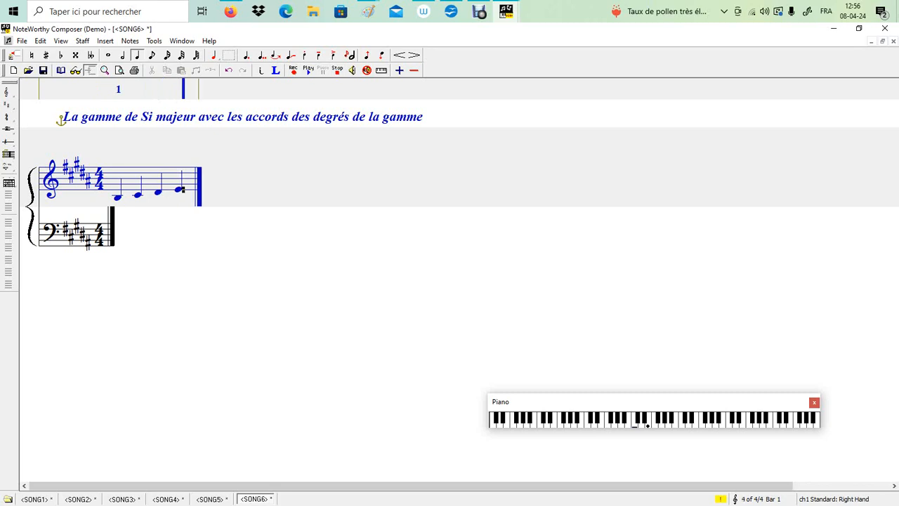
Continue the upper staff's scale with four ascending quarter notes, F#, G#, A# and B
key("Up")
key("Return")
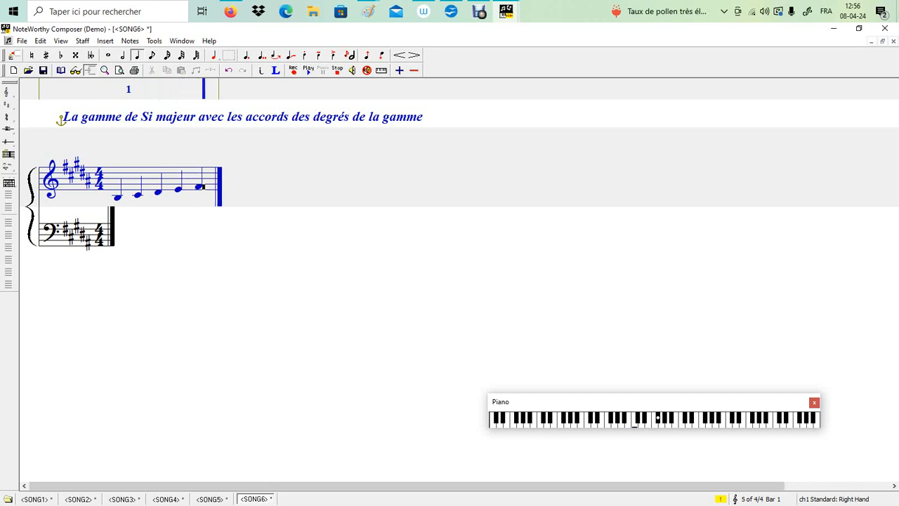
key("Up")
key("Return")
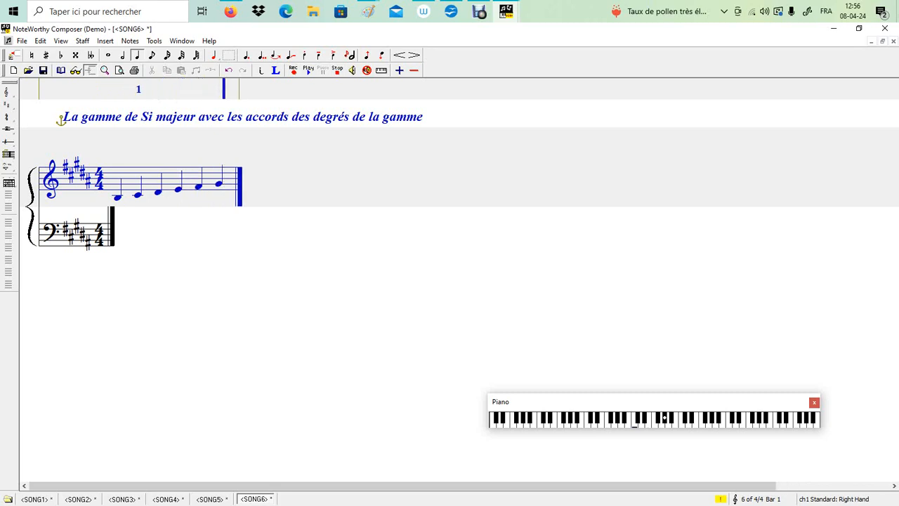
key("Up")
key("Return")
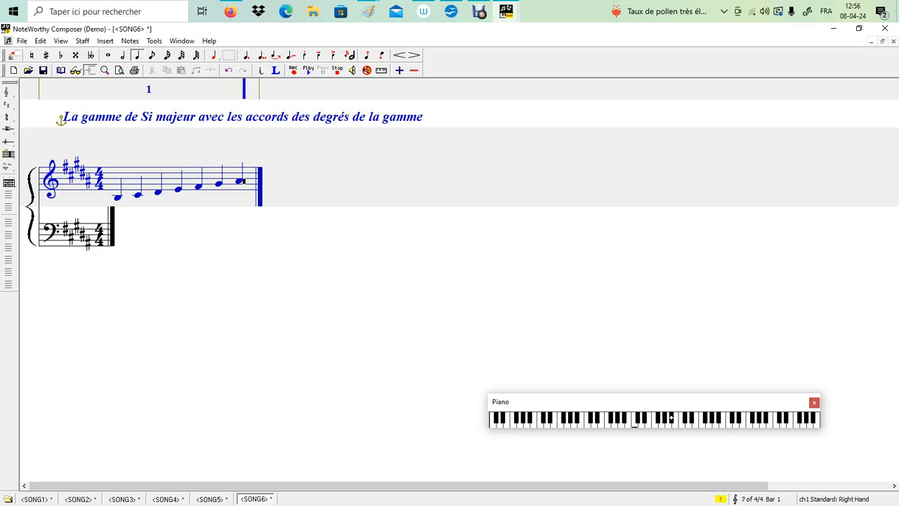
key("Up")
key("Return")
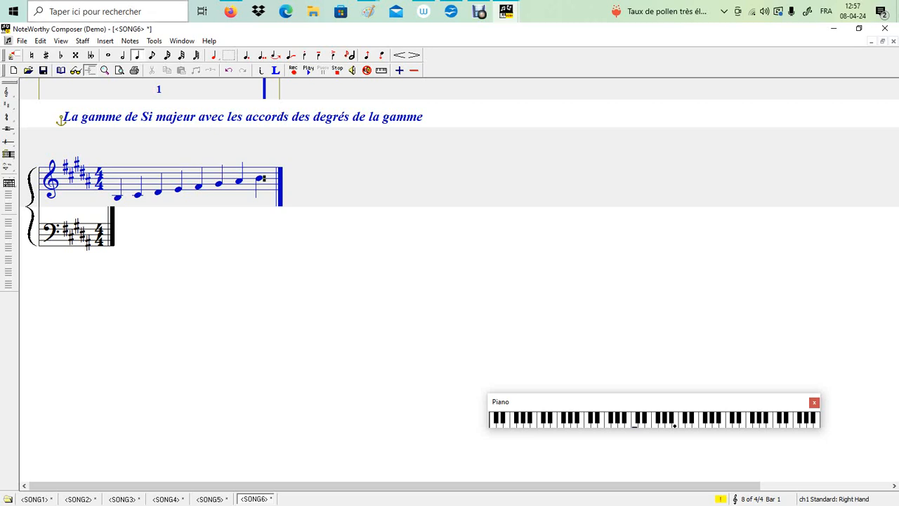
Insert bar lines on the upper staff after the time signature, after the fourth quarter note and after the eighth quarter note
left_click(112, 179)
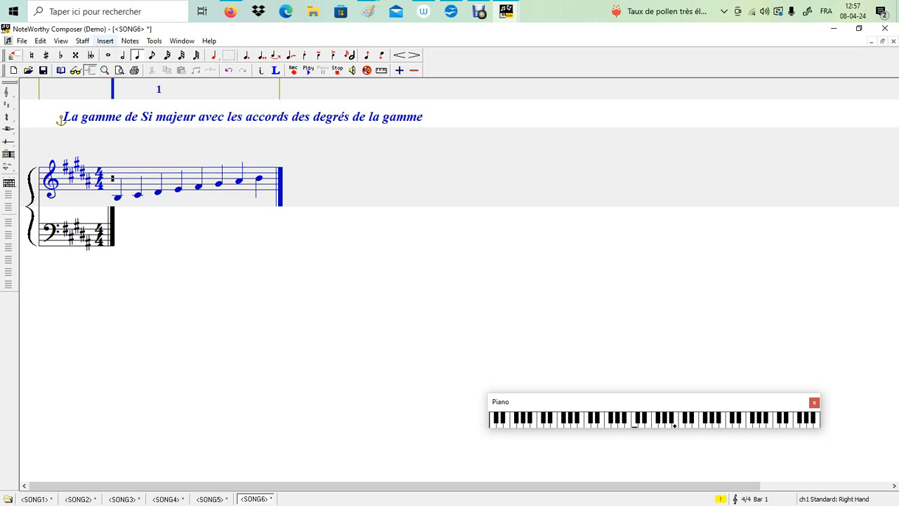
left_click(105, 41)
left_click(125, 90)
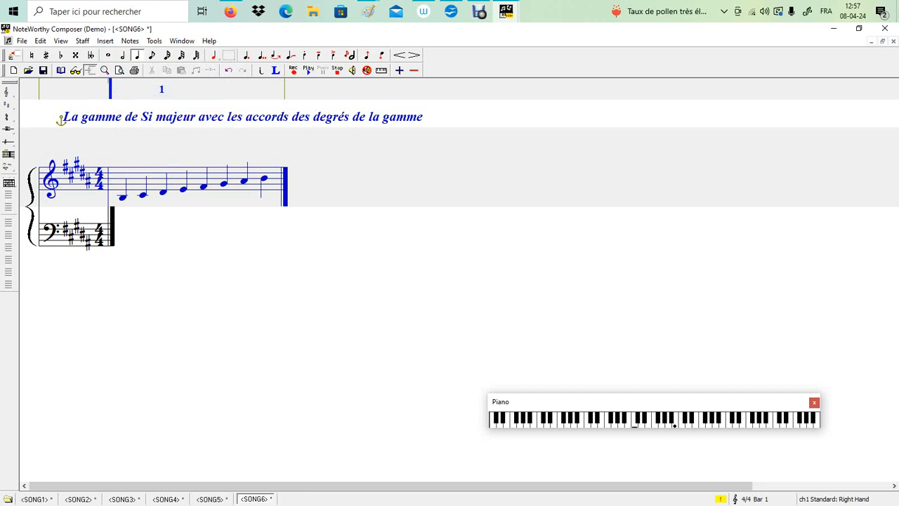
left_click(189, 184)
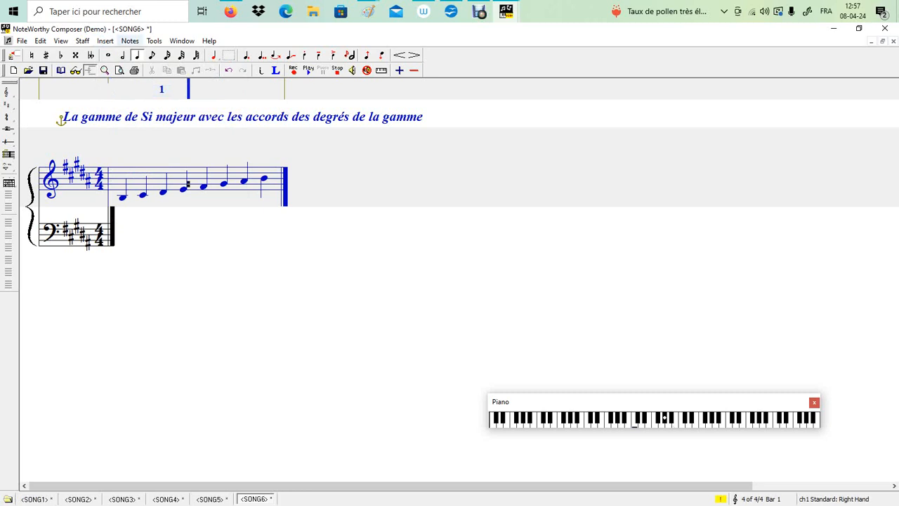
left_click(105, 41)
left_click(125, 90)
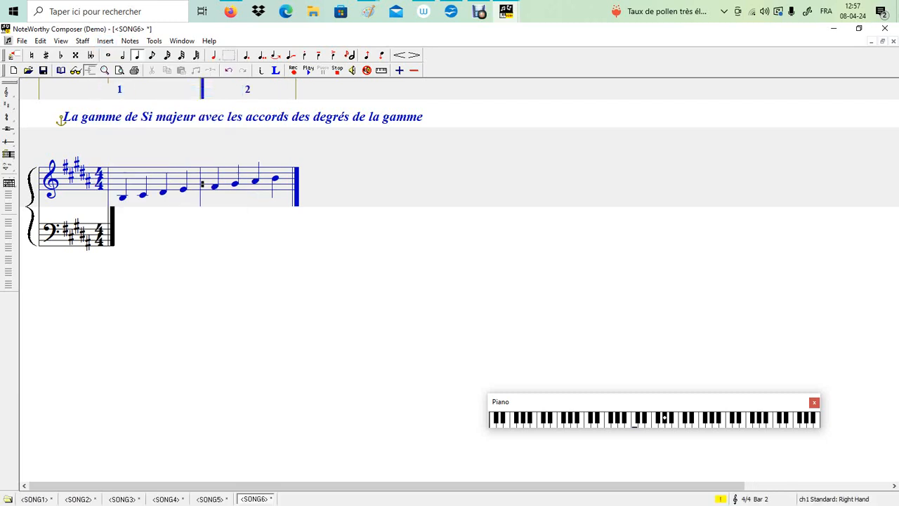
key("End")
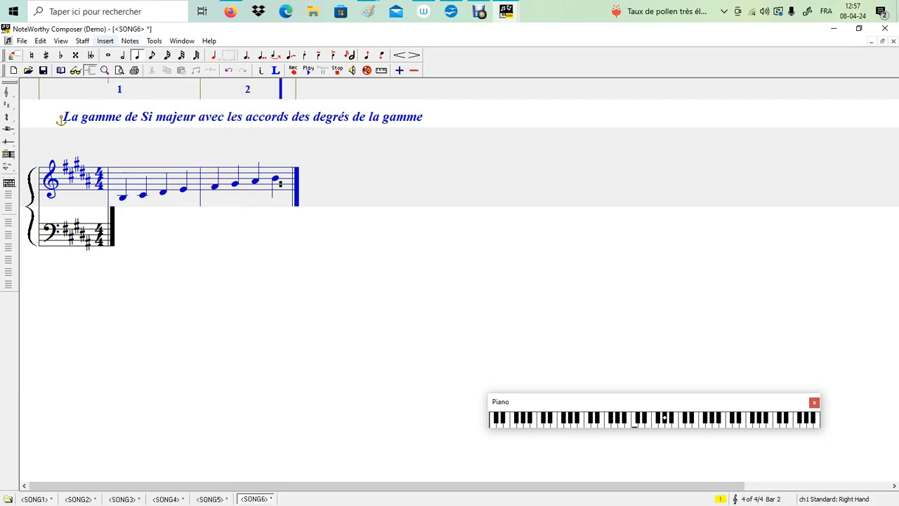
left_click(106, 41)
mouse_move(105, 41)
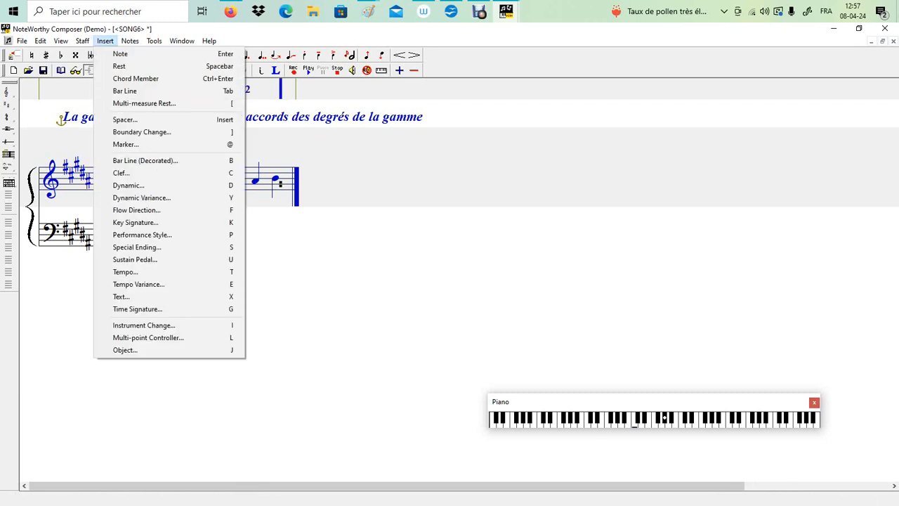
left_click(125, 91)
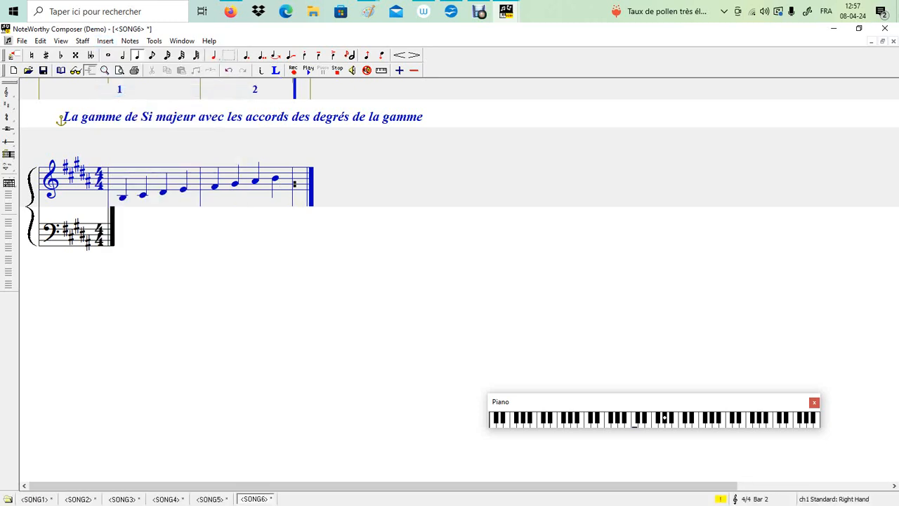
Enter seven ascending eighth notes in bar 3 of the upper staff, C#, D#, E, F#, G#, A# and the B above the staff
key("Up")
key("Up")
key("Up")
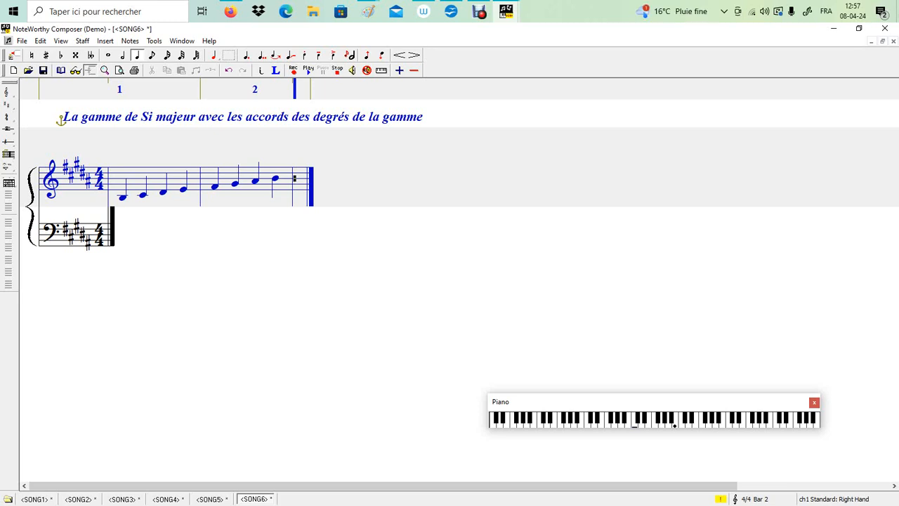
key("4")
key("Return")
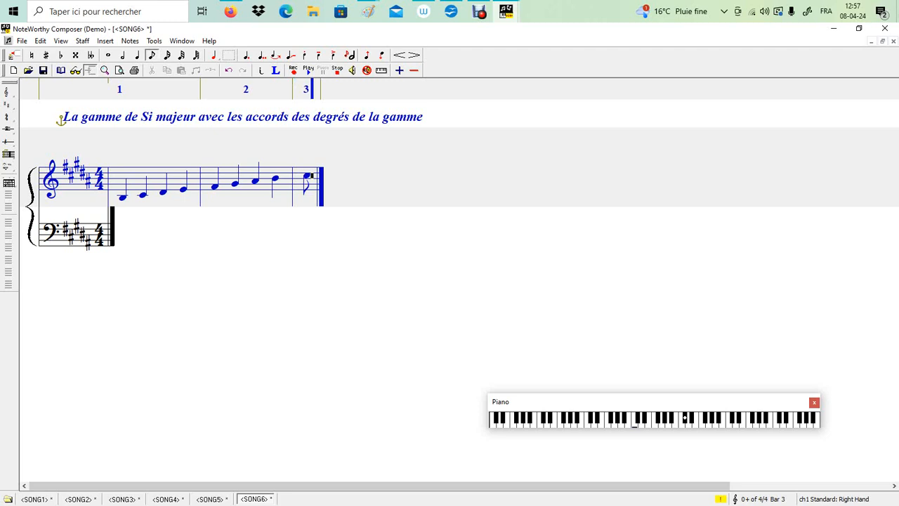
key("Right")
key("Return")
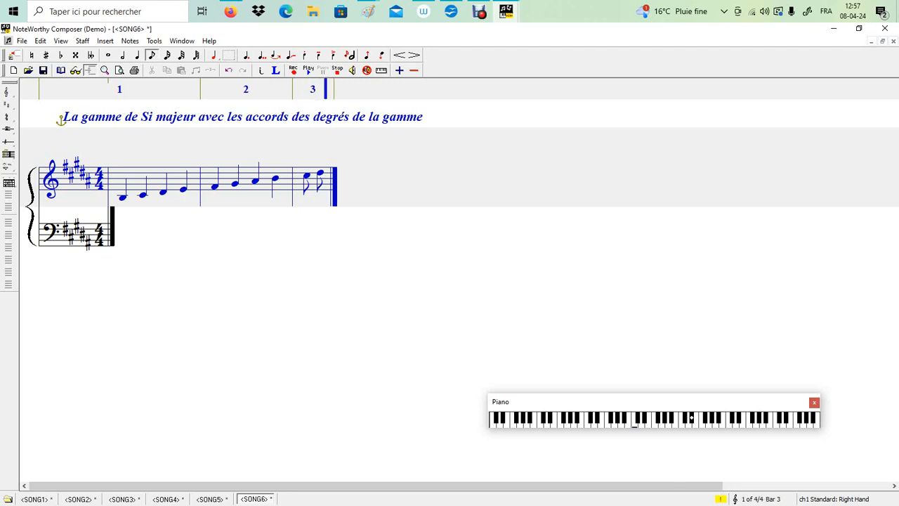
key("Return")
key("Up")
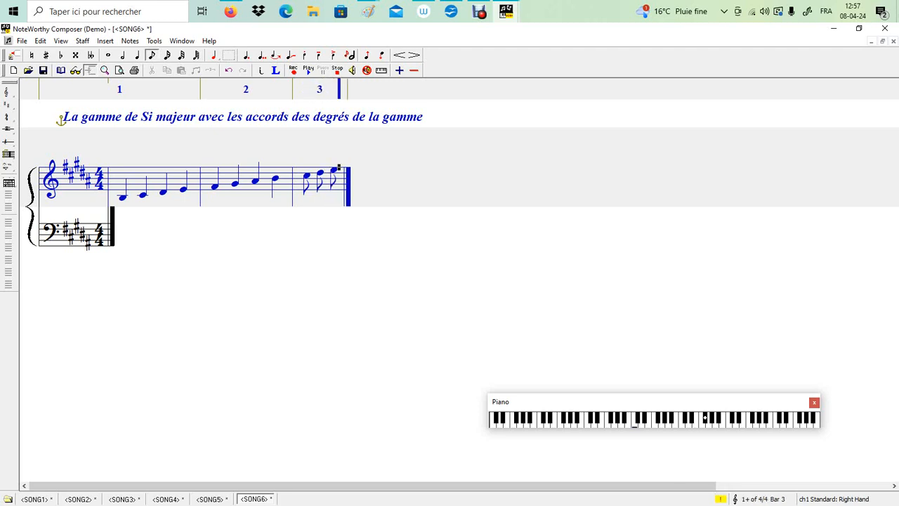
key("Return")
key("Up")
key("Return")
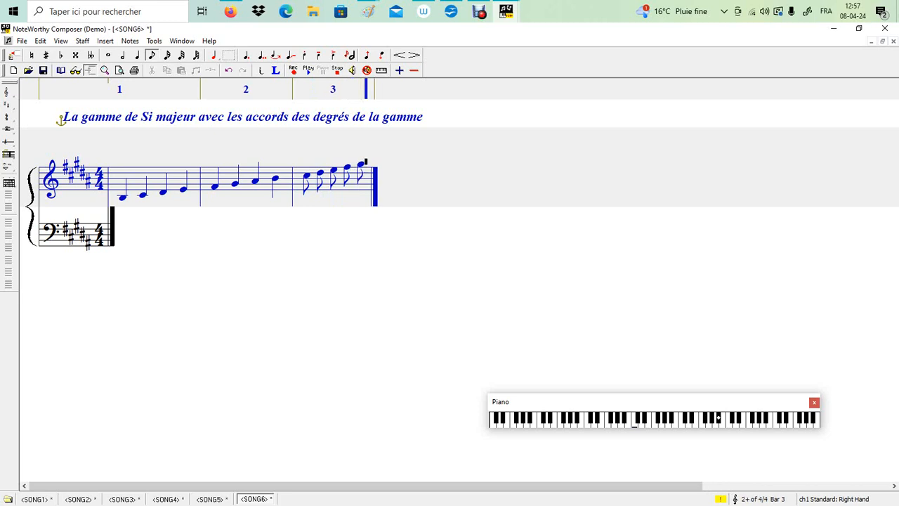
key("Up")
key("Return")
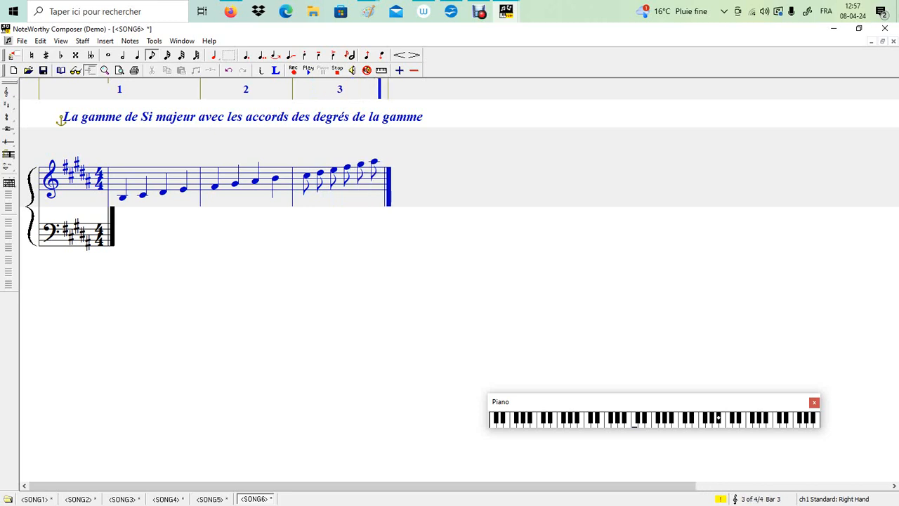
key("Up")
key("Return")
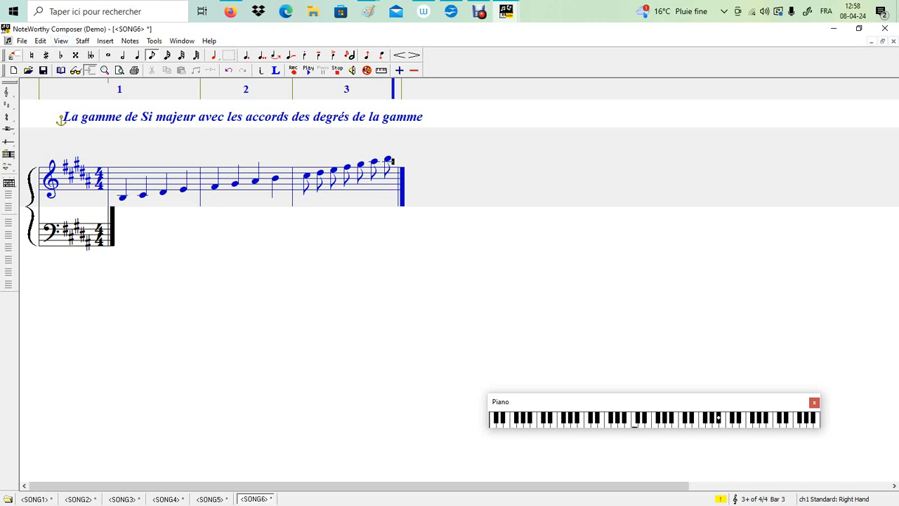
Add six descending eighth notes after the high B on the upper staff: A#, G#, F#, E, D# and C#
key("Return")
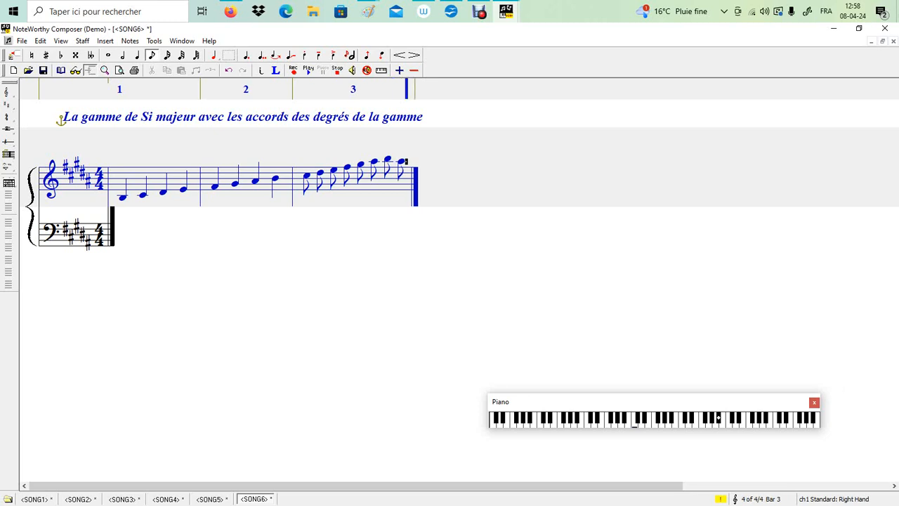
key("Down")
key("Return")
key("Return")
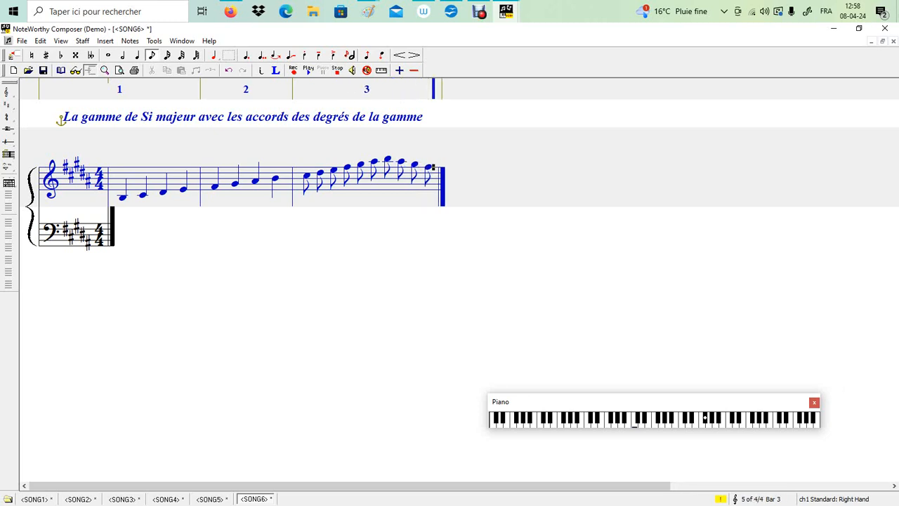
key("Return")
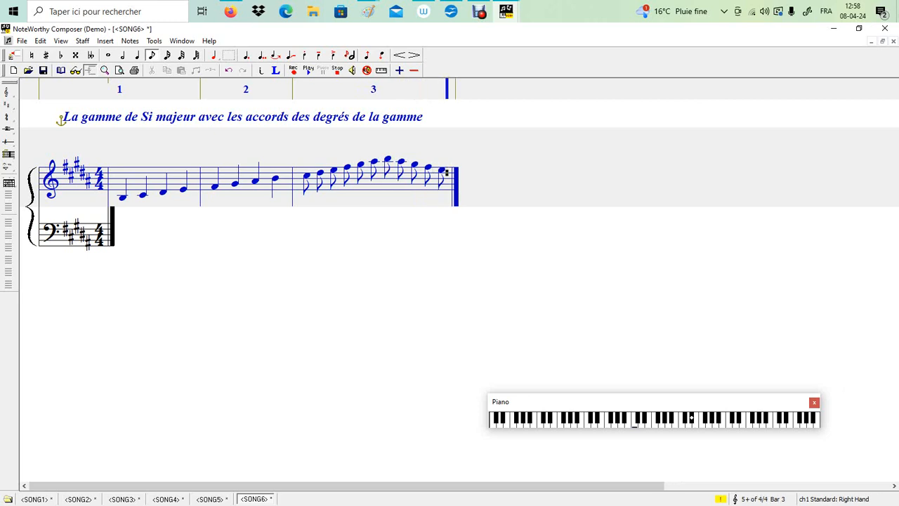
key("Down")
key("Return")
key("Down")
key("Return")
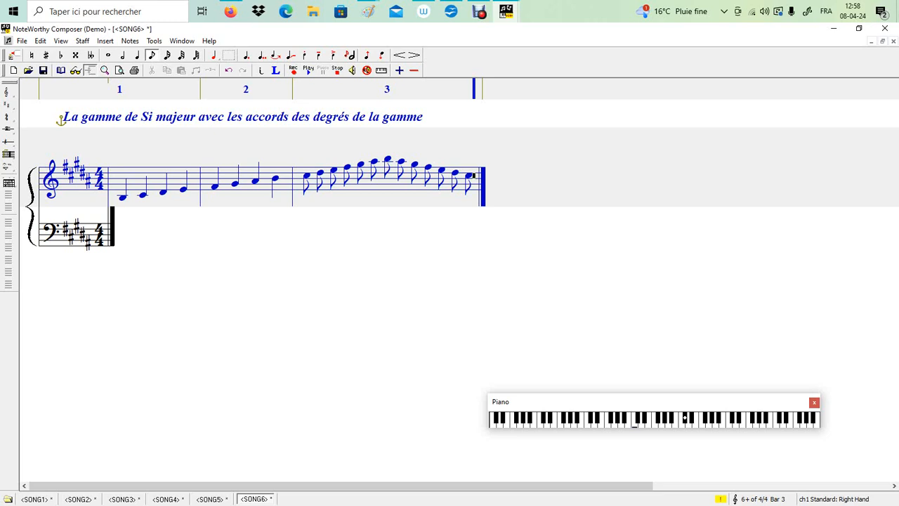
Beam the first four eighth notes of bar 3, C# to F#, on the upper staff
left_click_drag(357, 184, 303, 184)
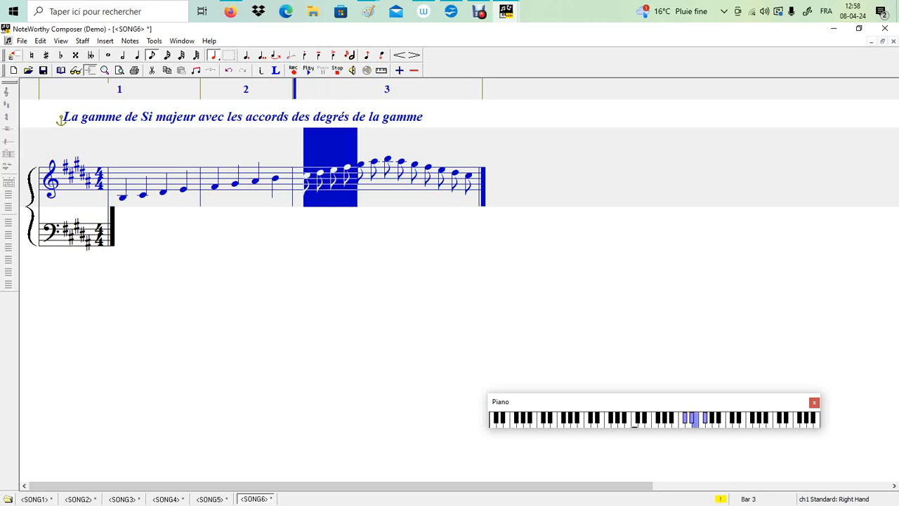
right_click(330, 185)
mouse_move(379, 266)
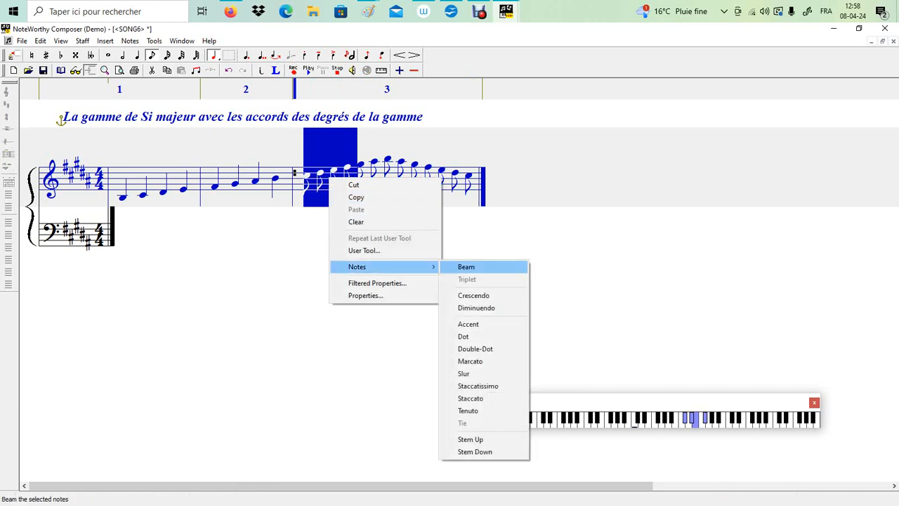
left_click(471, 266)
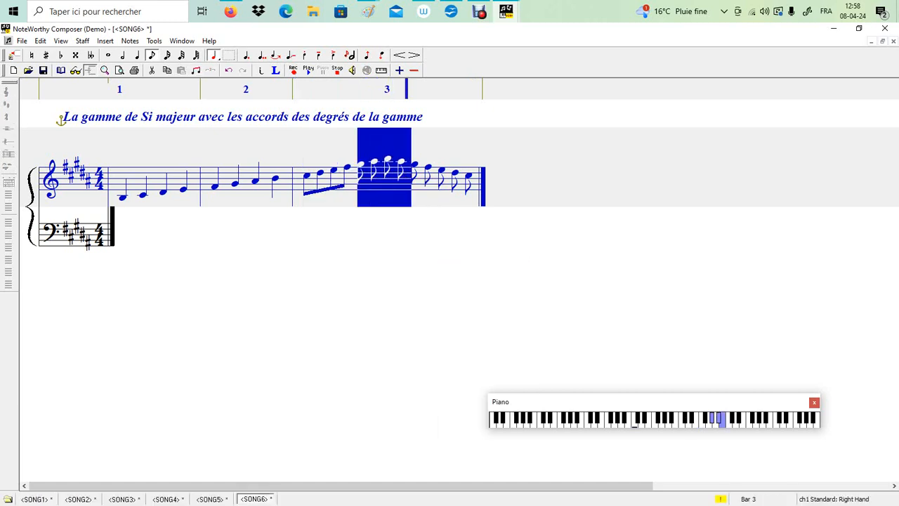
Beam the second group of four eighth notes in bar 3, G#, A#, B and A#
right_click(404, 175)
mouse_move(456, 264)
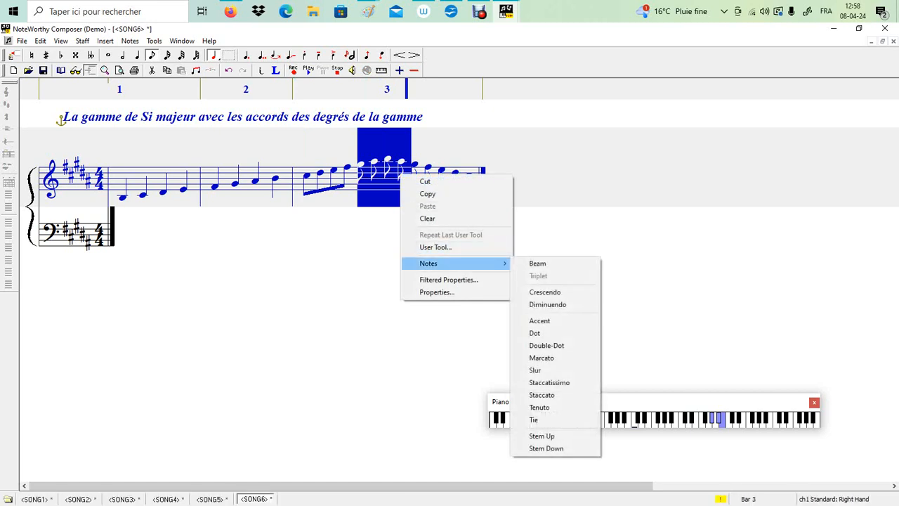
left_click(537, 263)
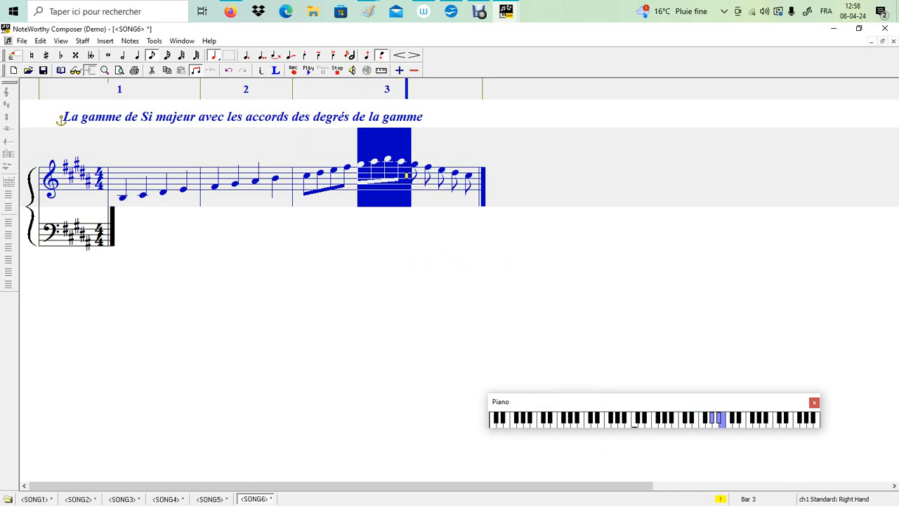
left_click(460, 198)
left_click(407, 178)
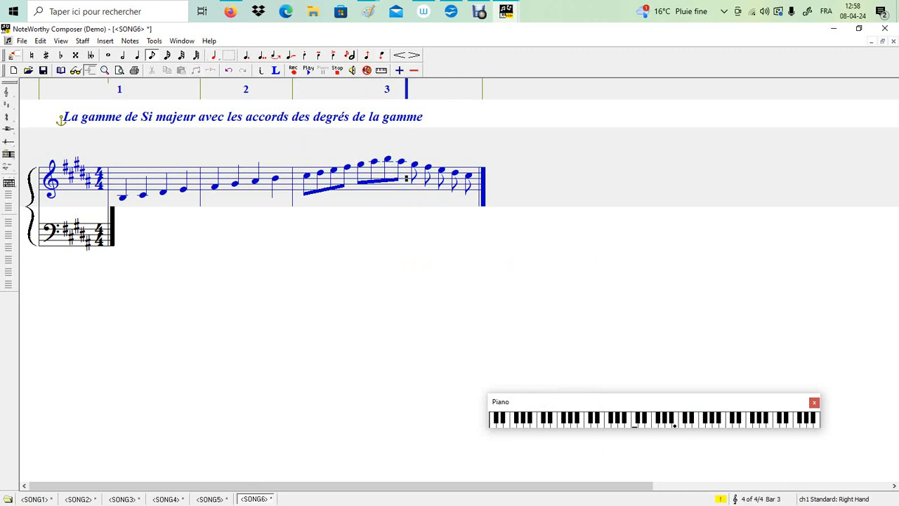
Check the beamed notes in pairs and insert a bar line after the eighth eighth note of bar 3
left_click_drag(327, 173, 295, 173)
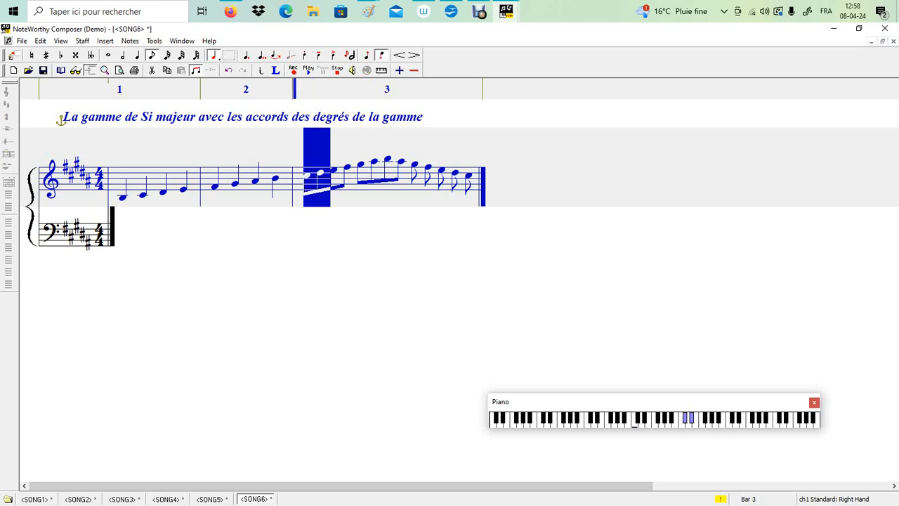
left_click_drag(354, 173, 325, 173)
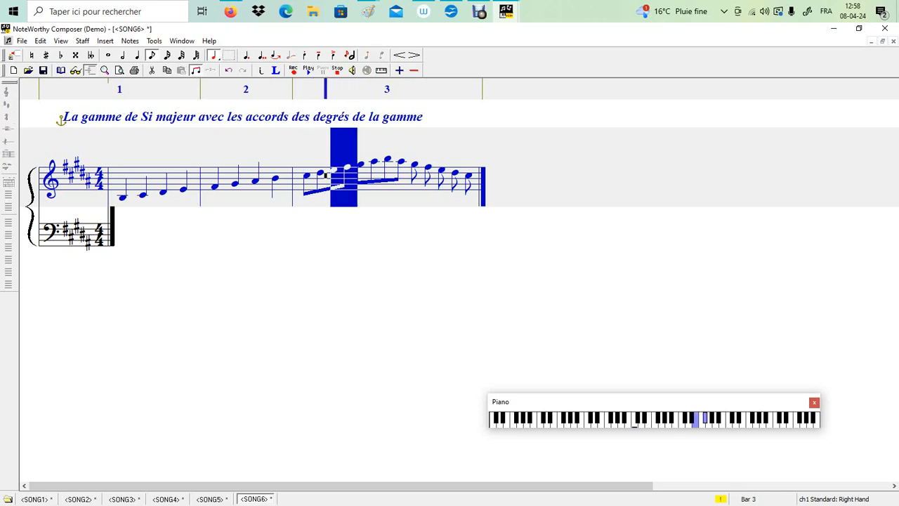
mouse_move(380, 172)
left_mouse_down()
mouse_move(354, 173)
mouse_move(393, 172)
mouse_move(380, 170)
left_mouse_up()
left_click(406, 173)
left_click(407, 176)
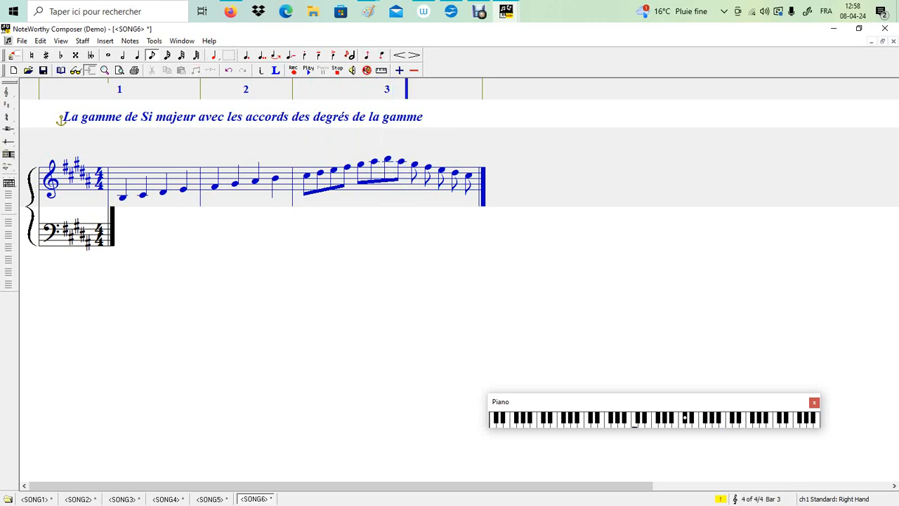
key("bar")
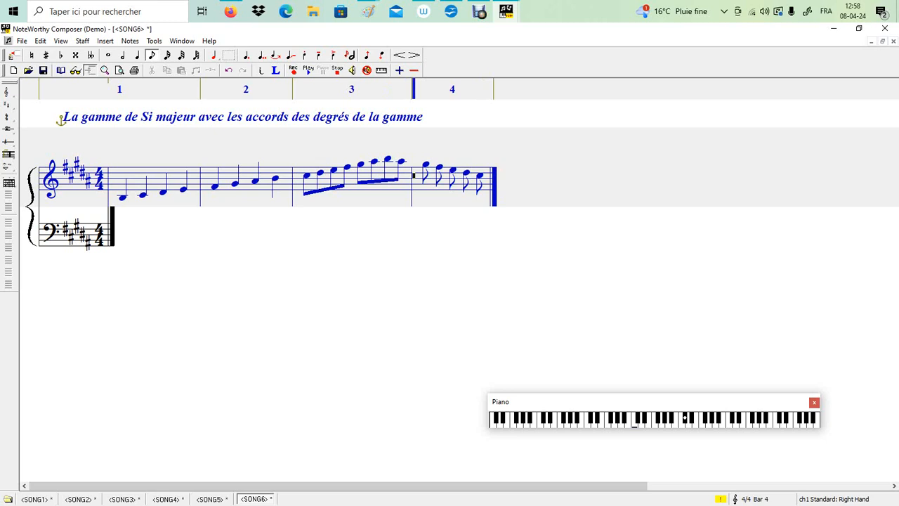
Beam the first four descending eighth notes of bar 4, G#, F#, E and D#
left_click_drag(474, 170, 418, 170)
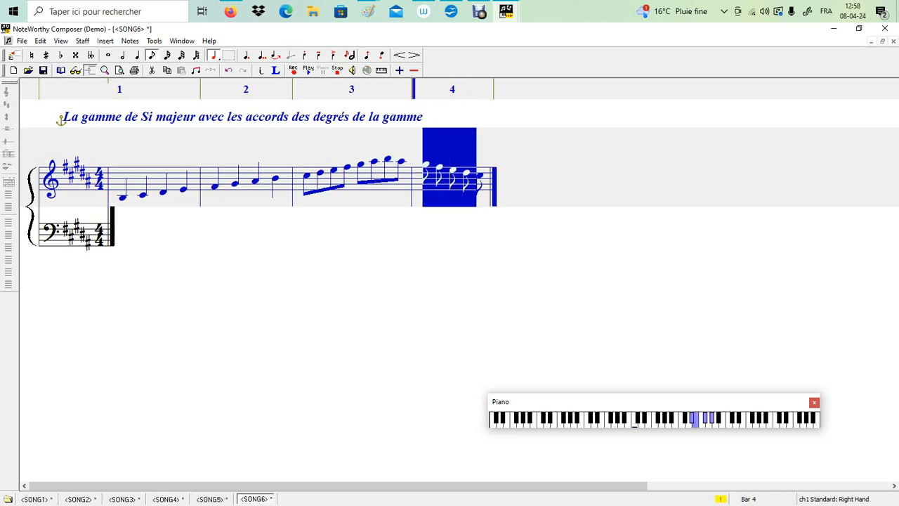
right_click(455, 180)
mouse_move(506, 269)
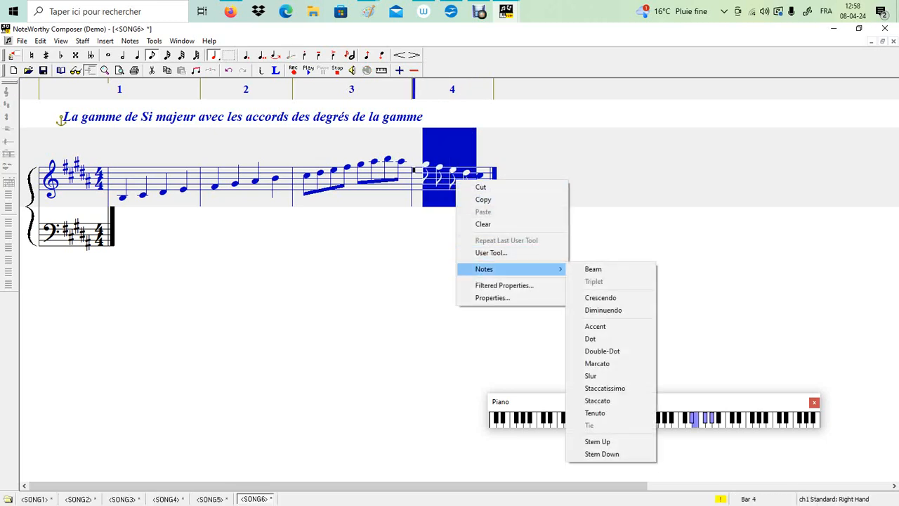
left_click(593, 269)
key("Right")
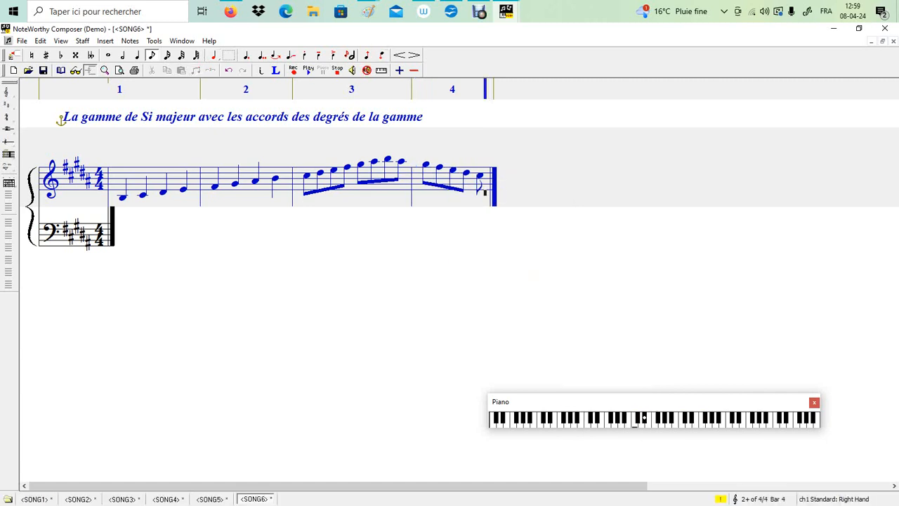
Change the C# that follows the beamed group in bar 4 of the upper staff to a quarter note
key("shift+Left")
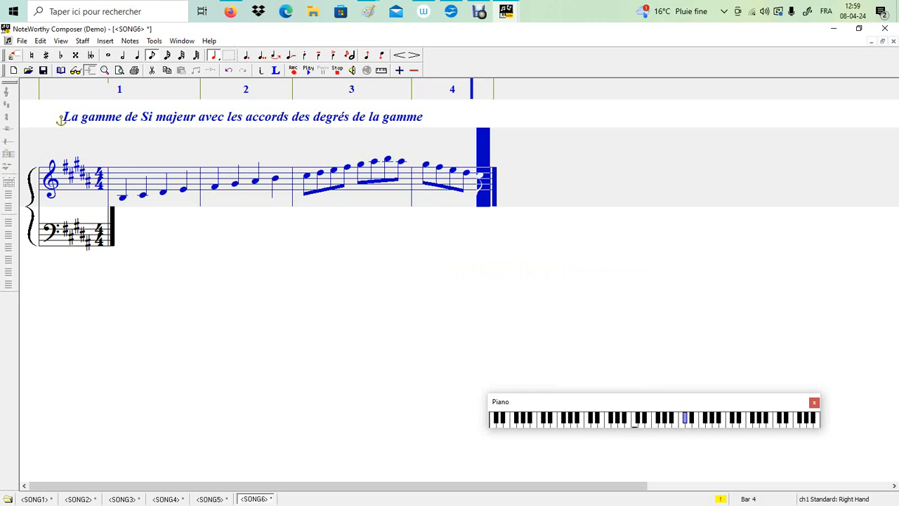
left_click(137, 55)
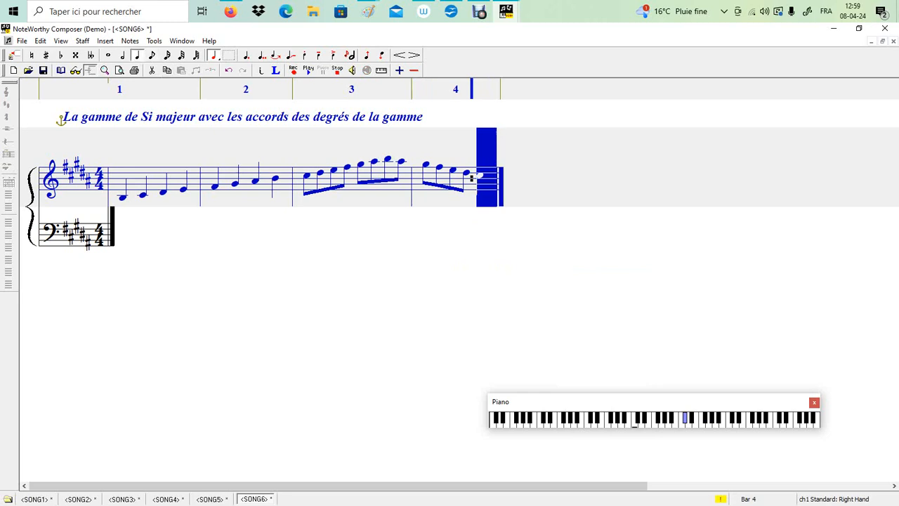
key("Left")
key("Right")
key("Right")
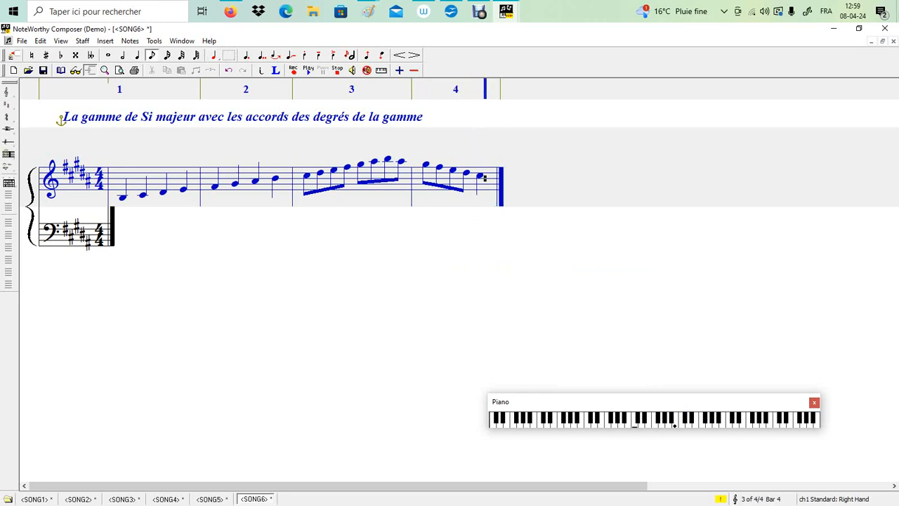
Continue the descending scale on the upper staff with eighth notes B, A#, G#, F#, E, D#, C# and B
key("Return")
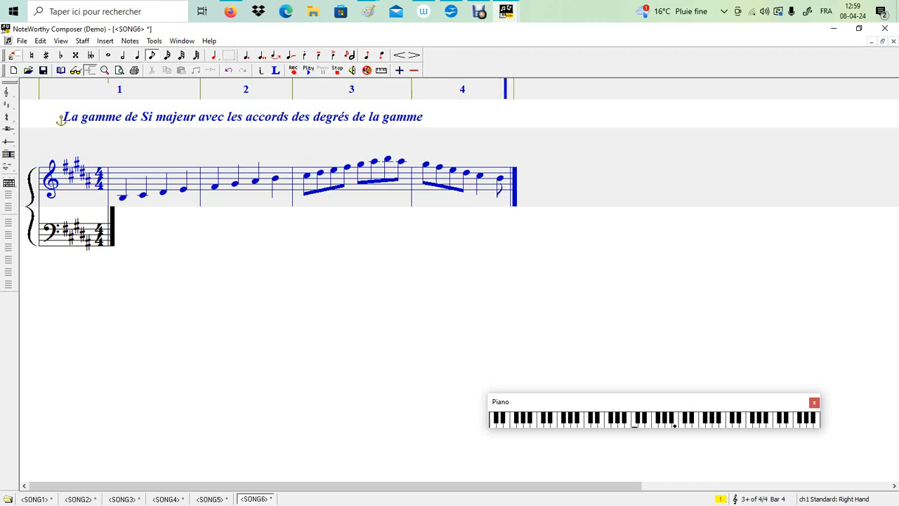
scroll(449, 281, "right", 1)
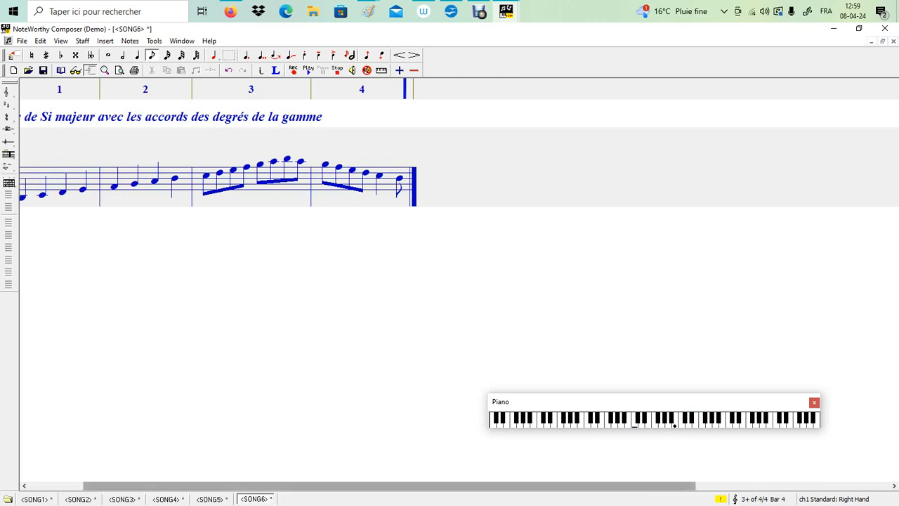
scroll(449, 281, "left", 1)
key("Return")
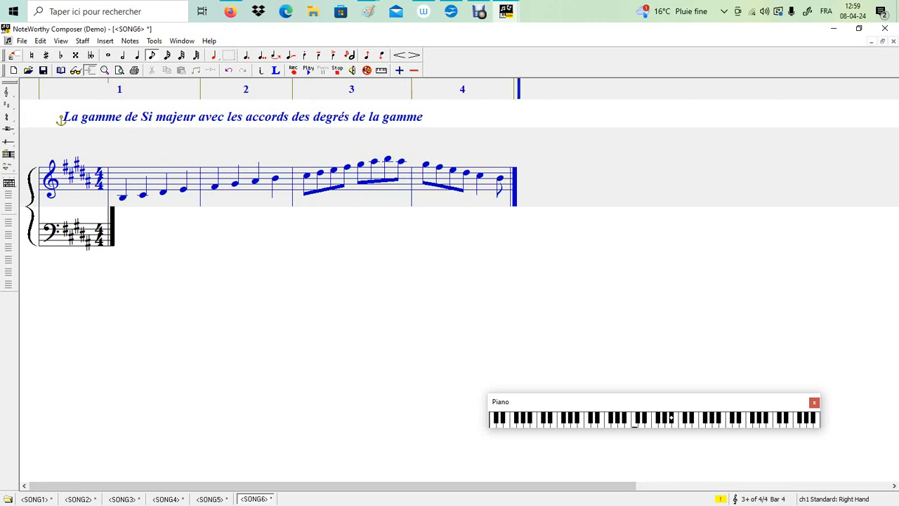
key("Down")
key("Return")
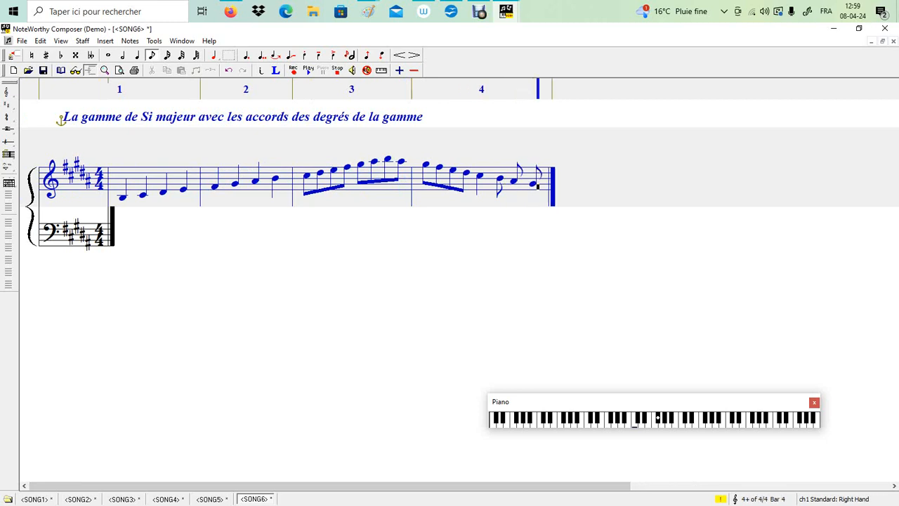
key("Down")
key("Return")
key("Down")
key("Return")
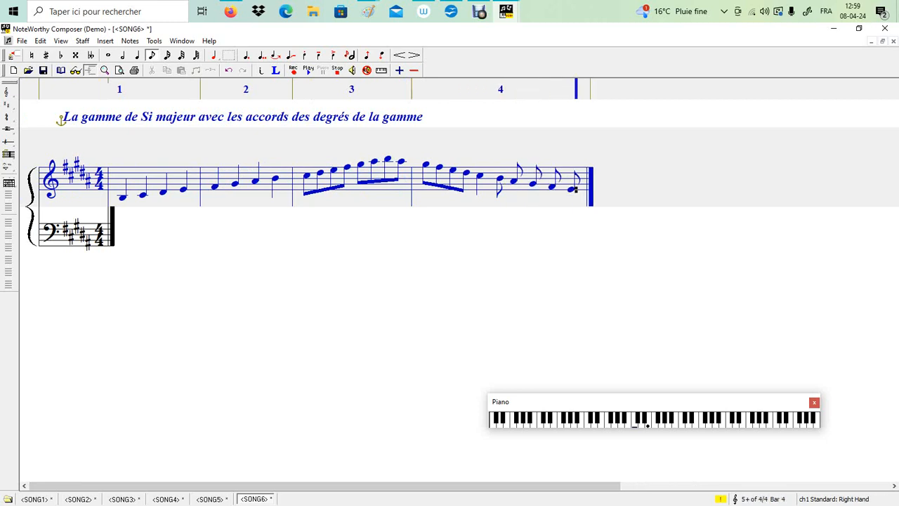
key("Down")
key("Return")
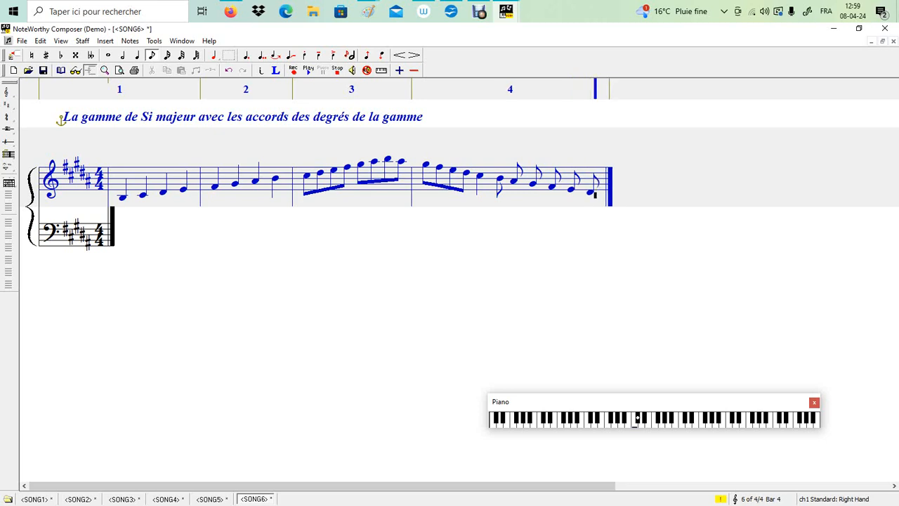
key("Down")
key("Return")
key("Down")
key("Return")
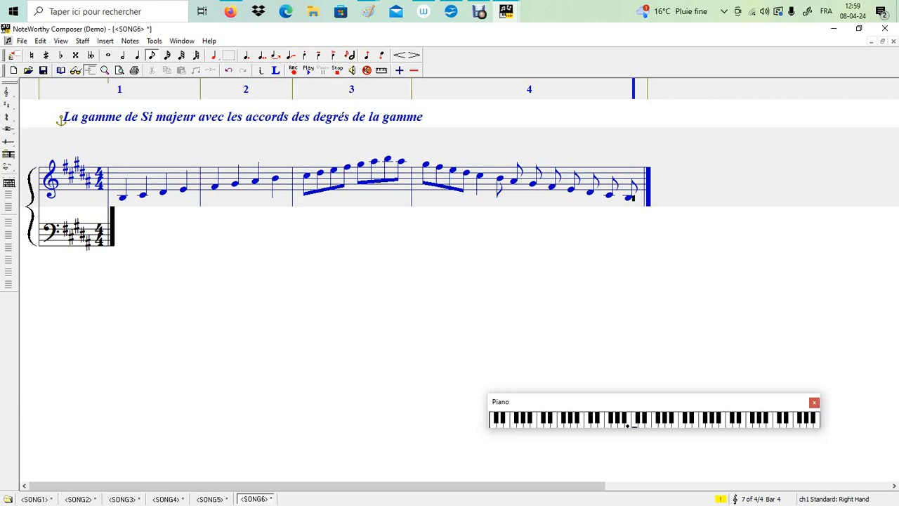
Change the last eight notes of the upper staff, from B down to the low B, to quarter notes
left_click_drag(485, 187, 633, 198)
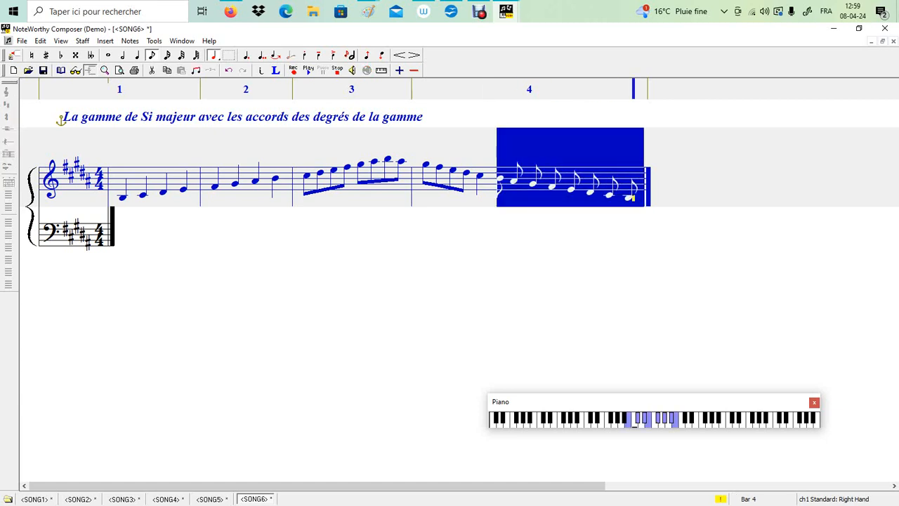
left_click(137, 56)
left_click(108, 246)
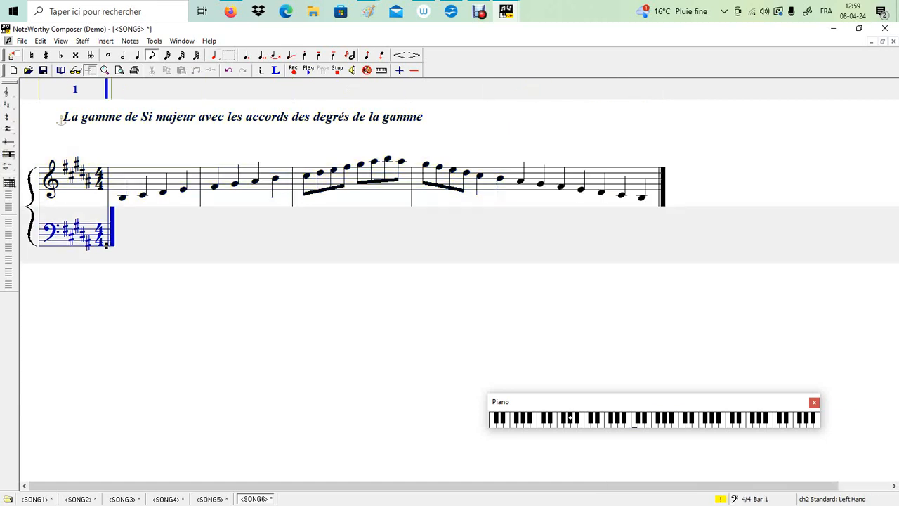
Count the beats of bar 4 through its notes and insert a bar line after the quarter note B
left_click(505, 186)
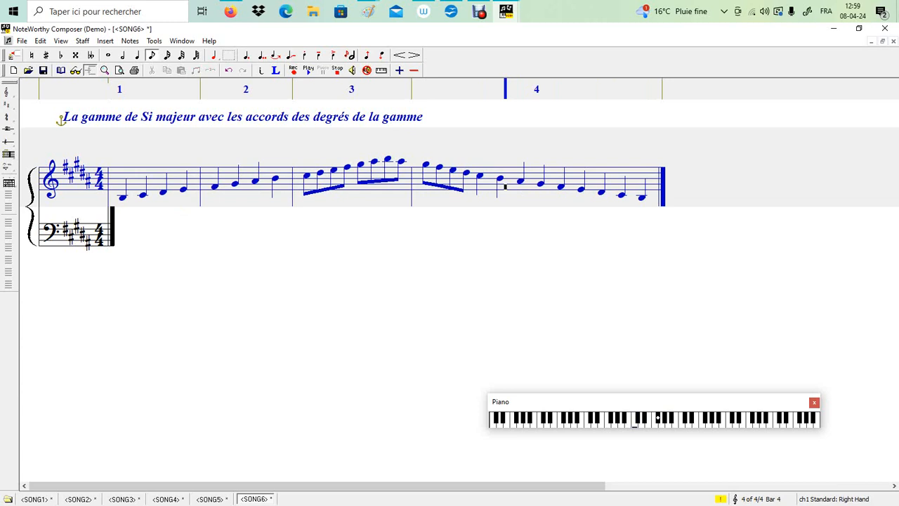
left_click_drag(431, 172, 445, 173)
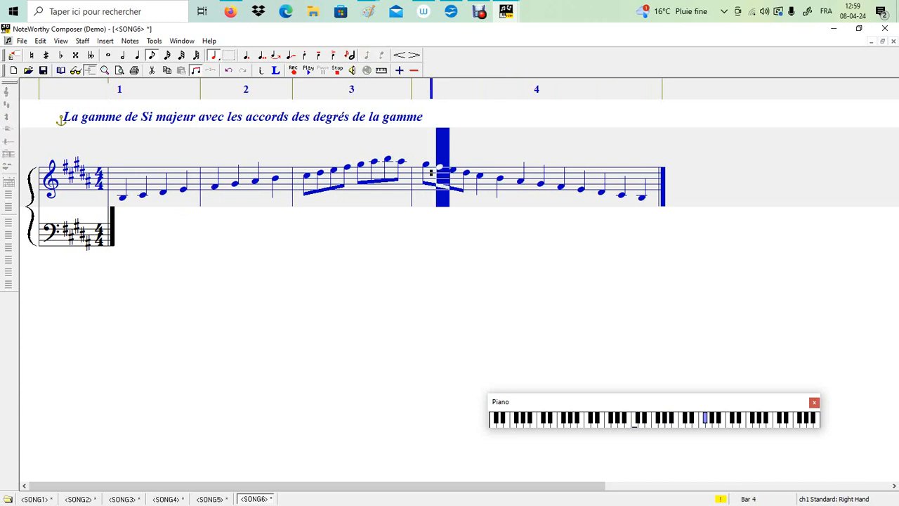
key("shift+Left")
left_click(472, 177)
key("shift+Left")
key("shift+Left")
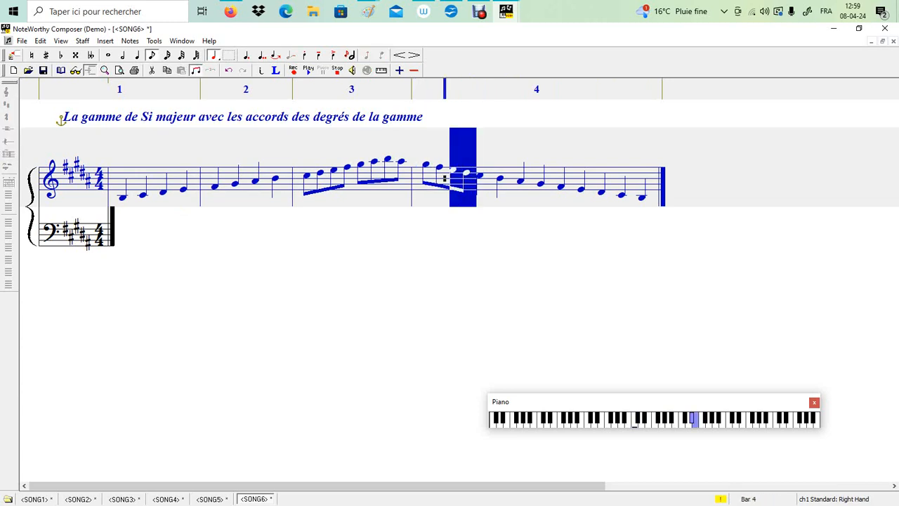
left_click(485, 182)
key("shift+Left")
left_click(505, 184)
key("shift+Left")
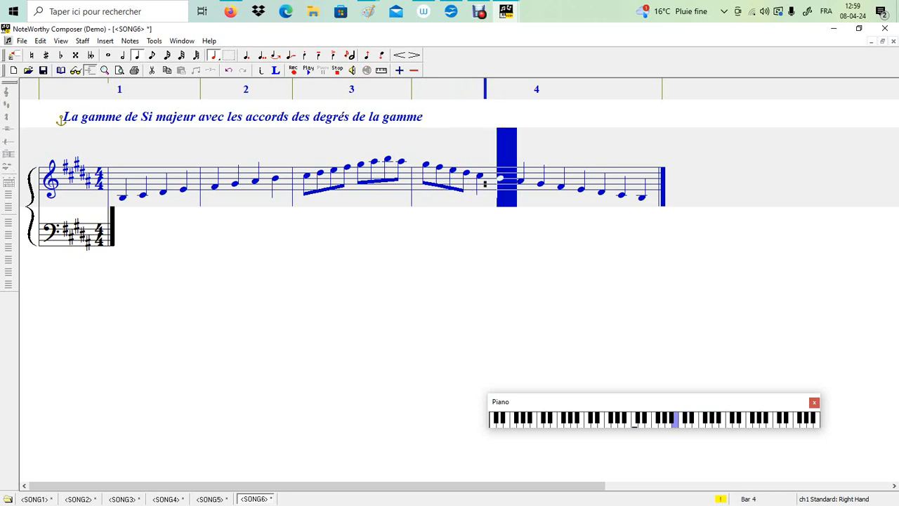
left_click(526, 184)
left_click(504, 183)
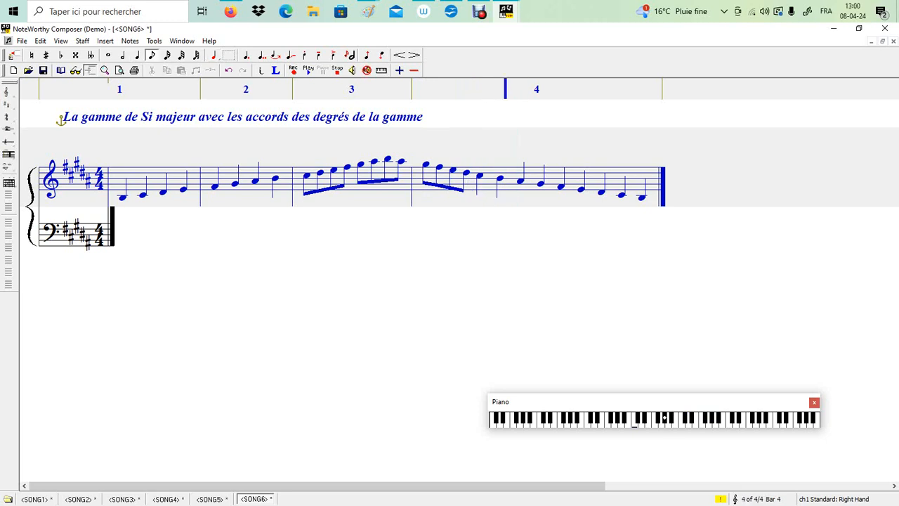
key("bar")
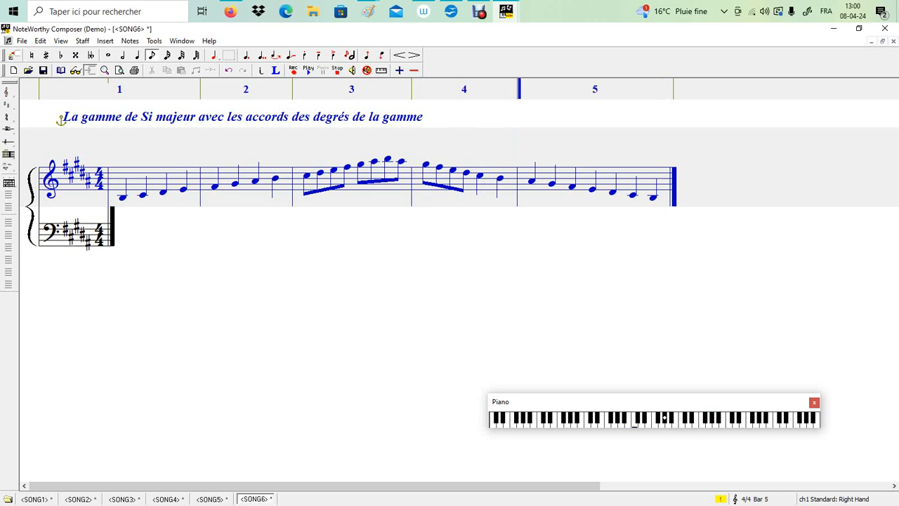
Insert a bar line on the upper staff after the four quarter notes A#, G#, F# and E
key("Right")
key("Right")
key("Right")
key("Right")
key("Tab")
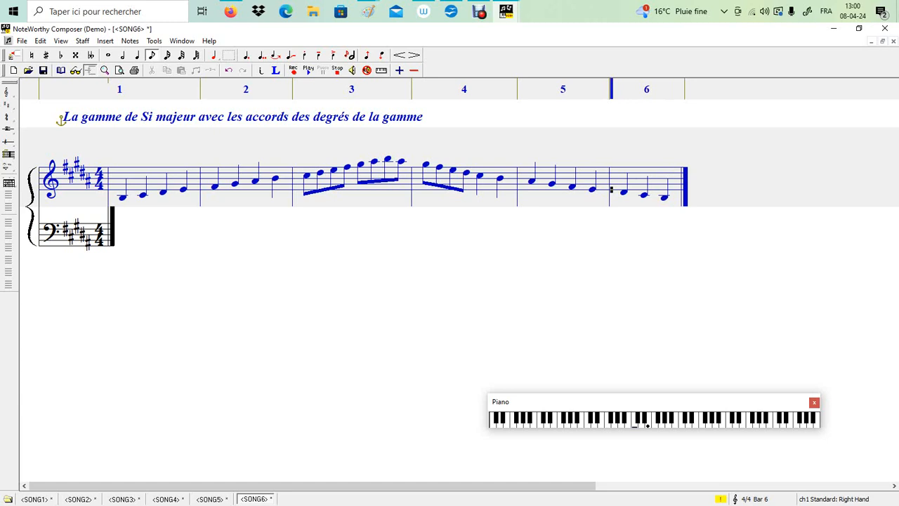
Change the C# in bar 6 of the upper staff to a half note
key("Right")
key("shift+Right")
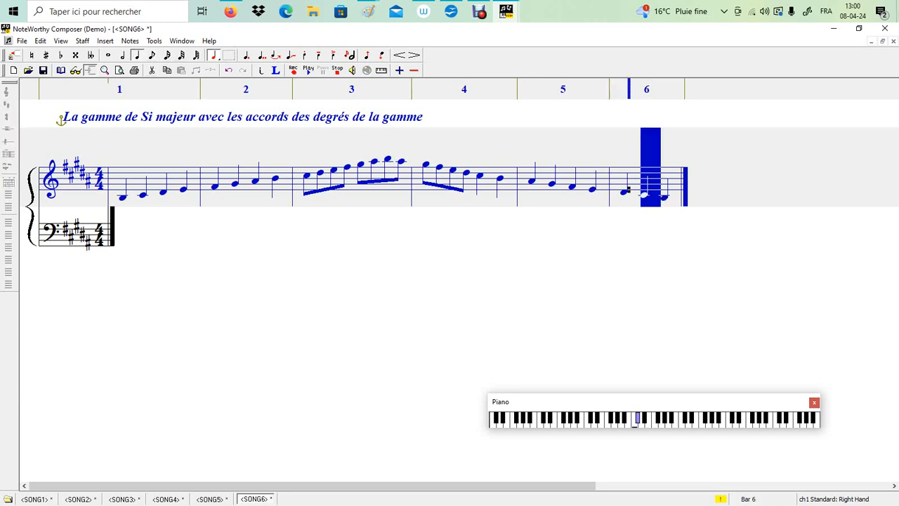
key("2")
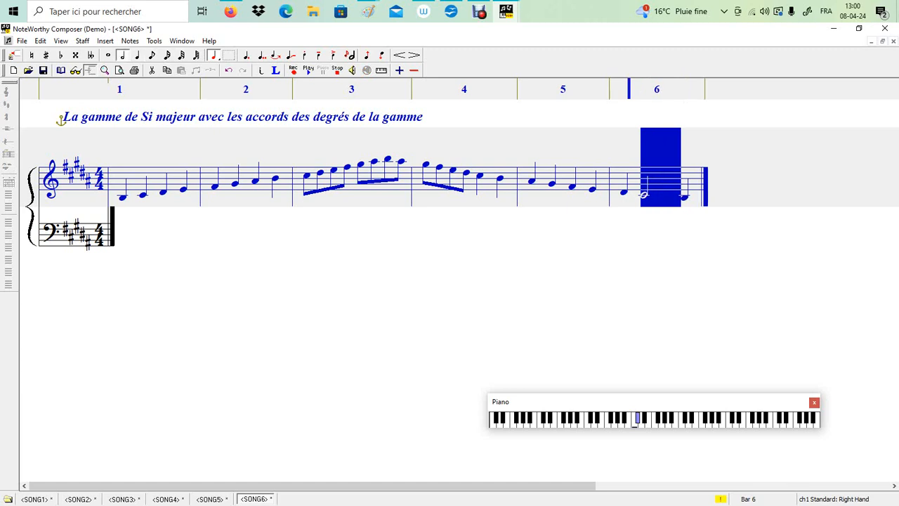
Add an extra quarter note B after the half note C# in bar 6 and remove it
key("Right")
key("shift+Right")
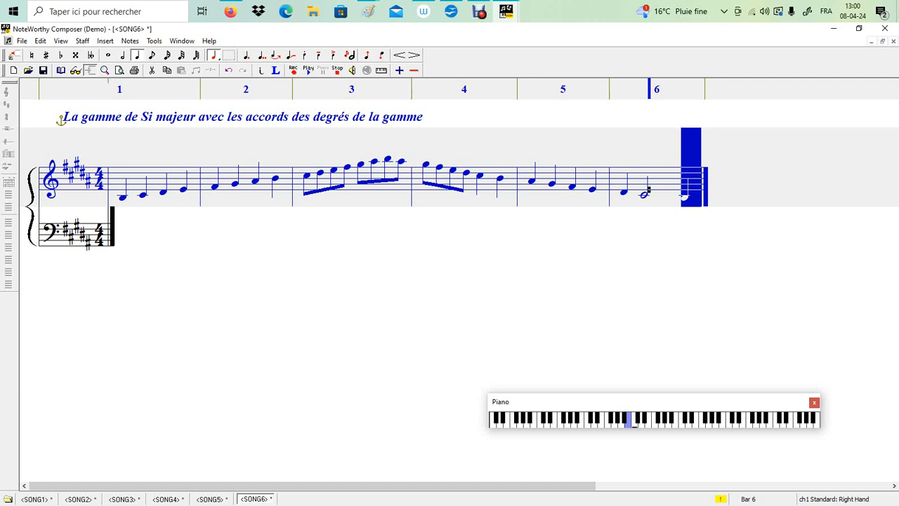
key("Escape")
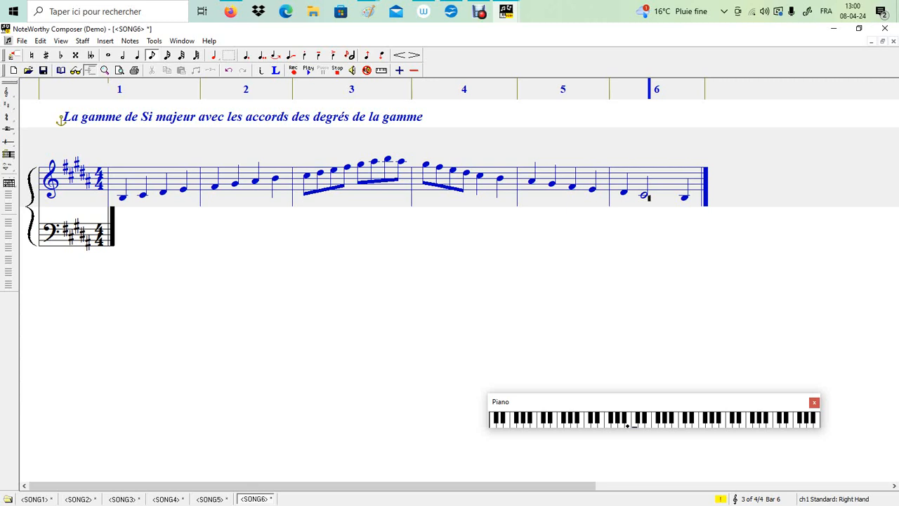
key("4")
key("Return")
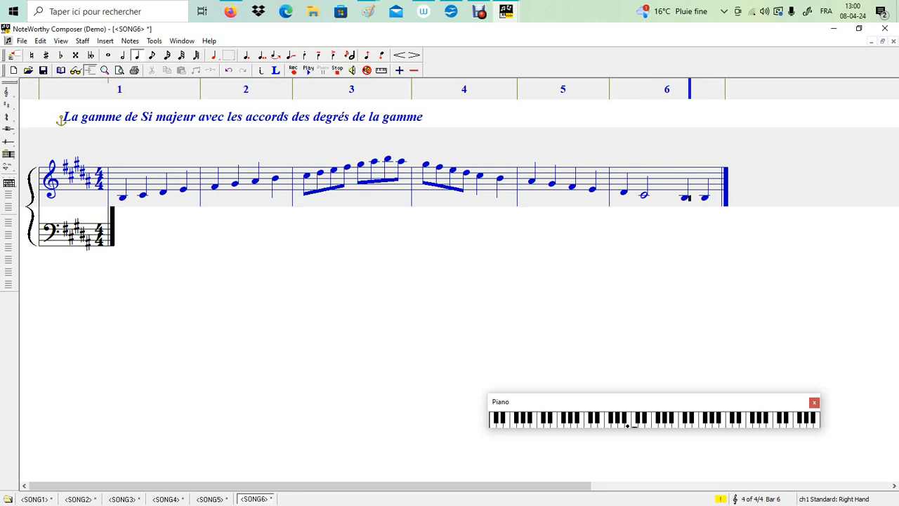
key("BackSpace")
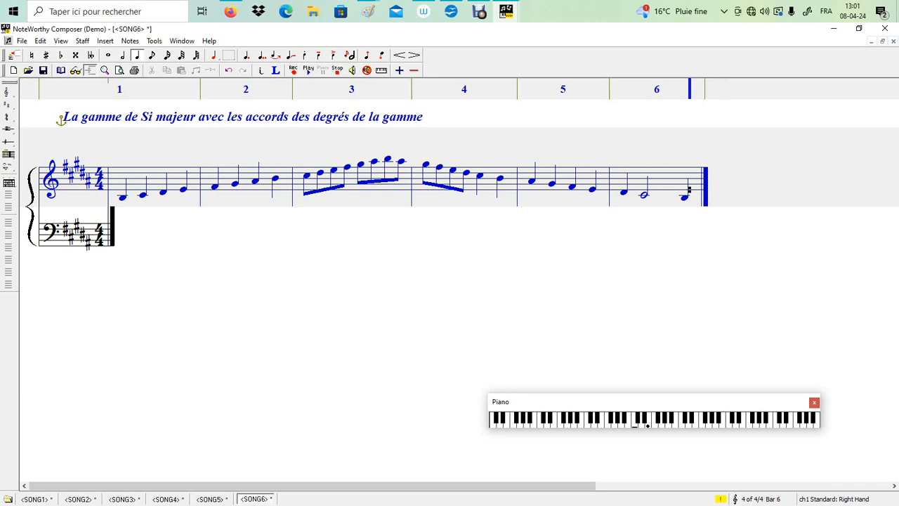
Enter the ascending quarter notes B, C#, D# and E at the start of the lower staff
key("ctrl+Home")
key("space")
key("Page_Down")
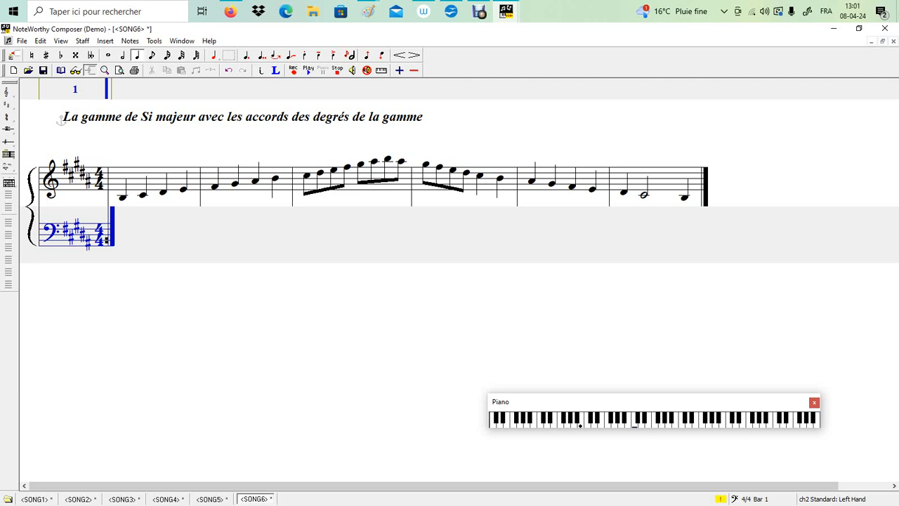
key("Return")
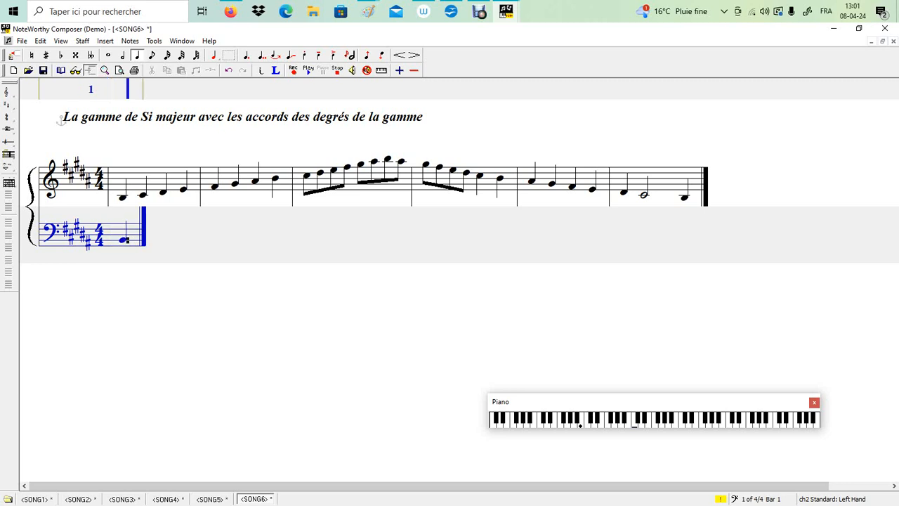
key("Up")
key("Return")
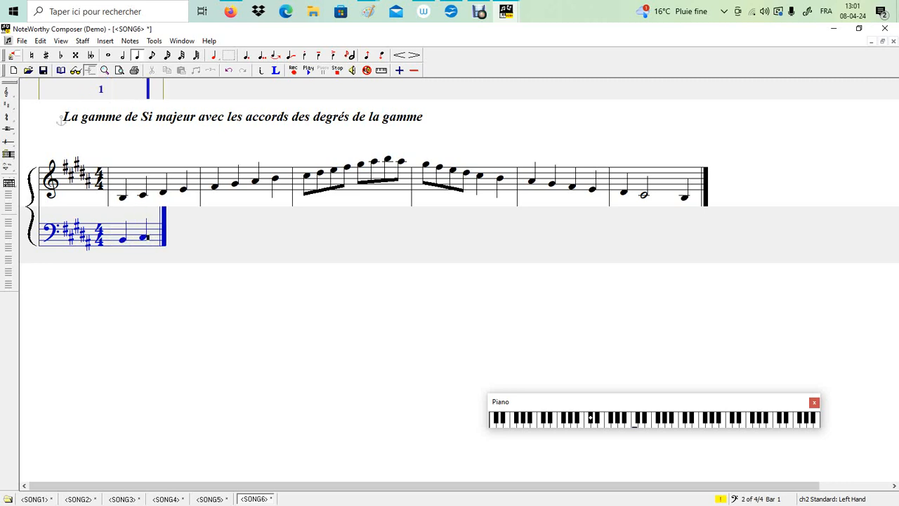
key("Up")
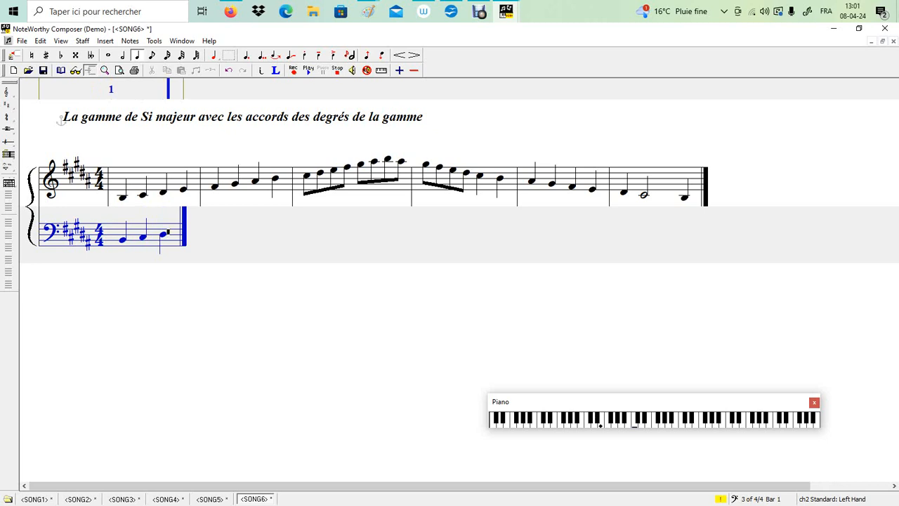
key("Return")
key("Up")
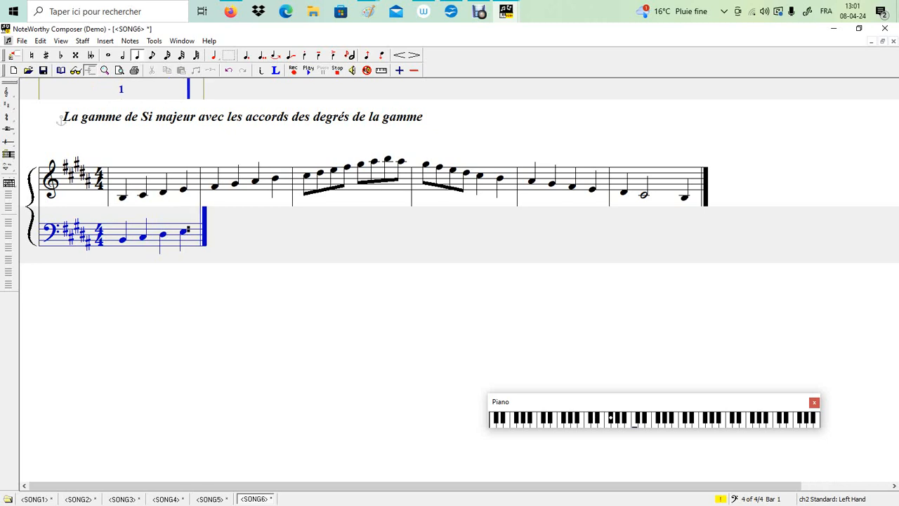
Continue the ascending scale on the lower staff with quarter notes F#, G#, A# and B
key("Return")
key("Return")
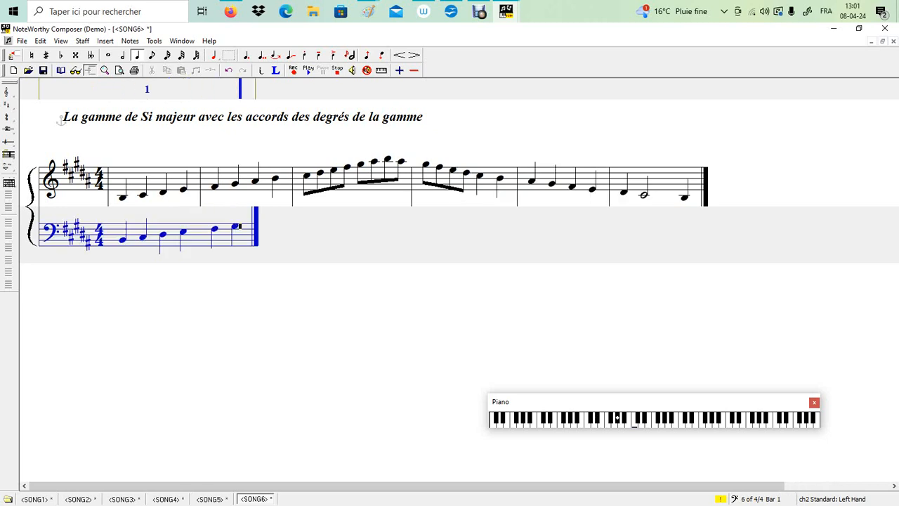
key("Up")
key("Return")
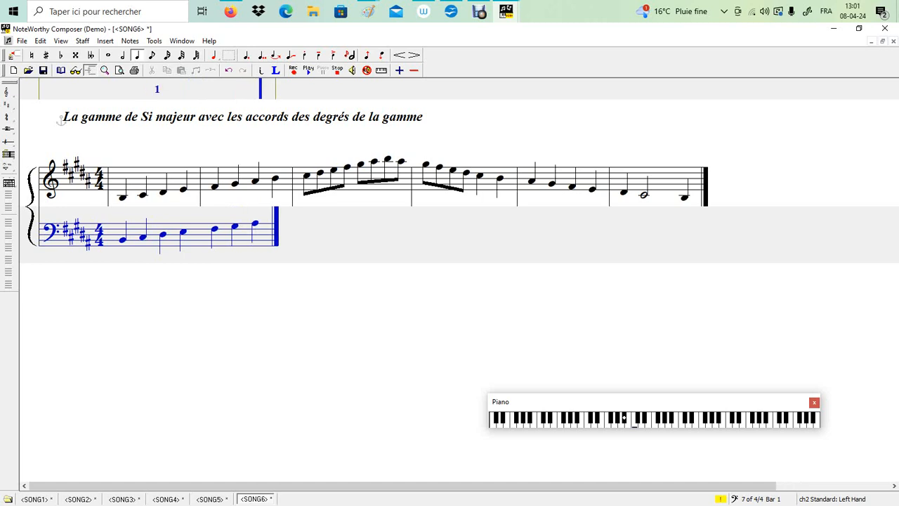
key("Return")
key("Up")
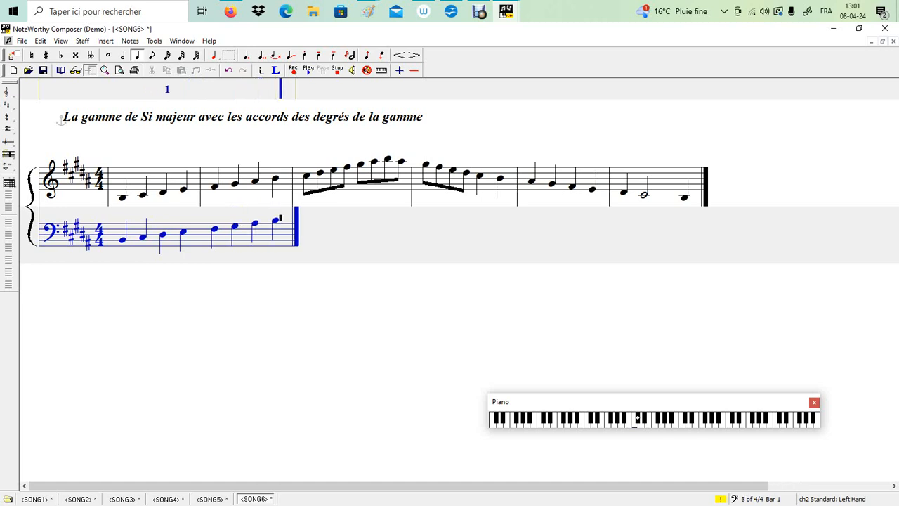
Continue the ascending scale on the lower staff with quarter notes C#, D#, E and F#
key("Return")
key("Return")
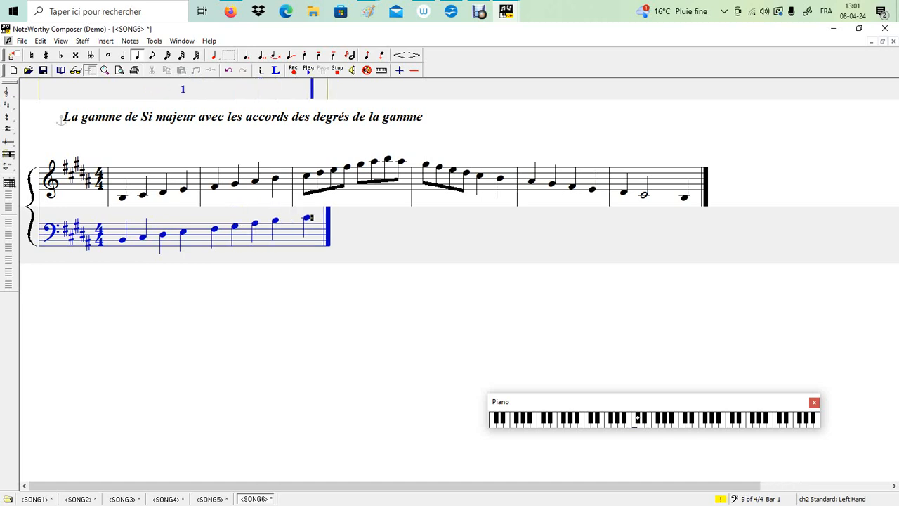
key("Up")
key("Return")
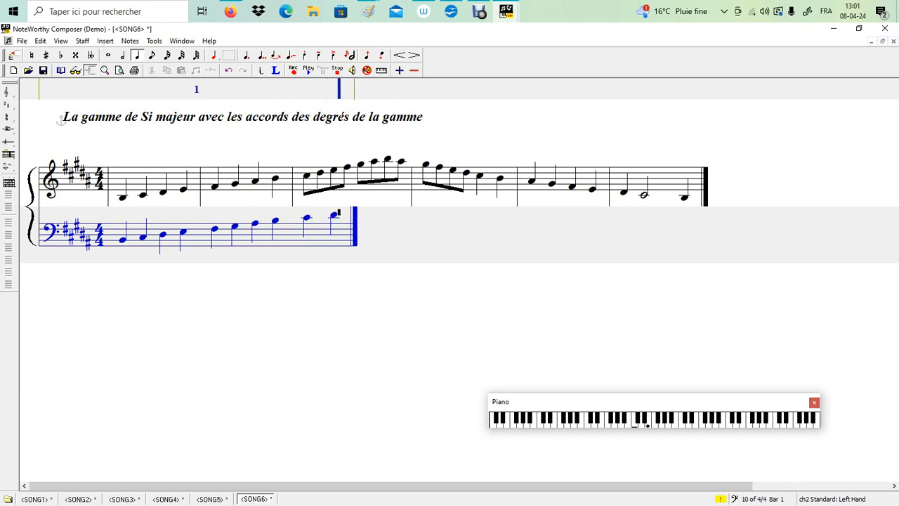
key("Up")
key("Return")
key("Up")
key("Return")
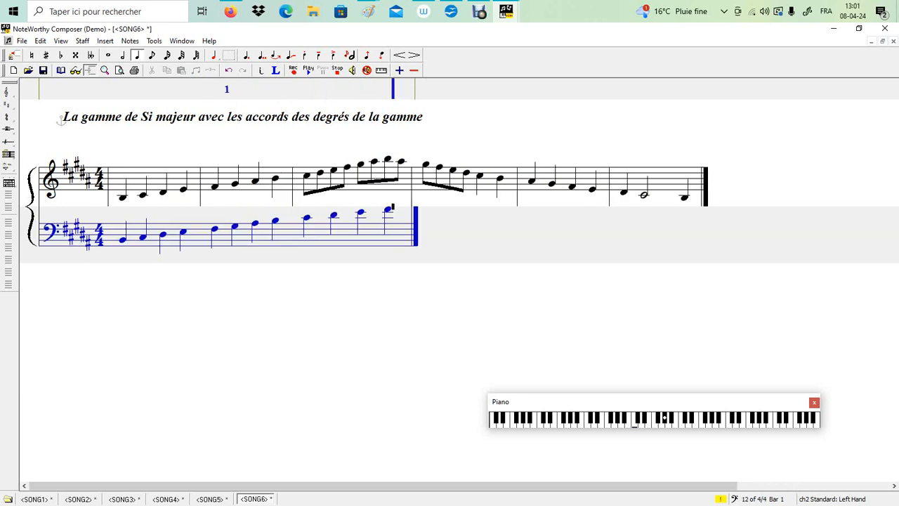
Enter quarter notes G#, A# and the top B on the lower staff, followed by the first descending note A#
key("Up")
key("Return")
key("Up")
key("Return")
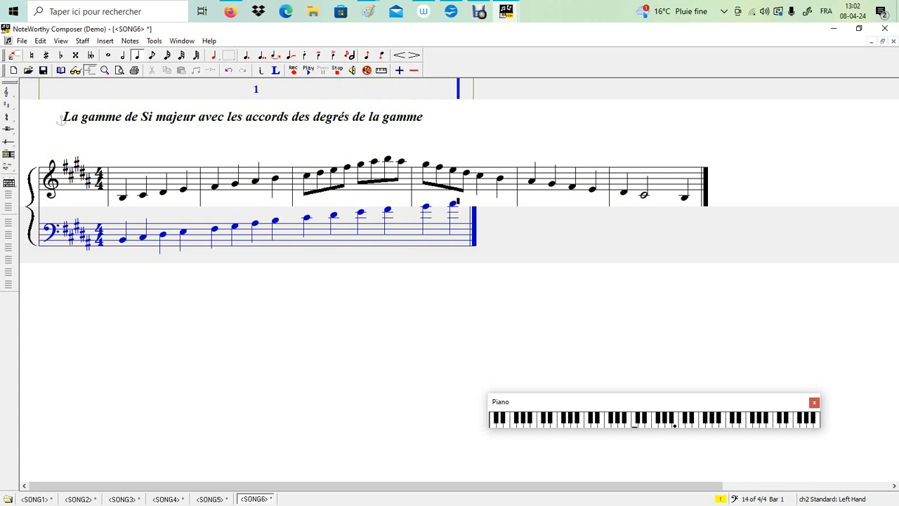
key("Up")
key("Return")
key("Return")
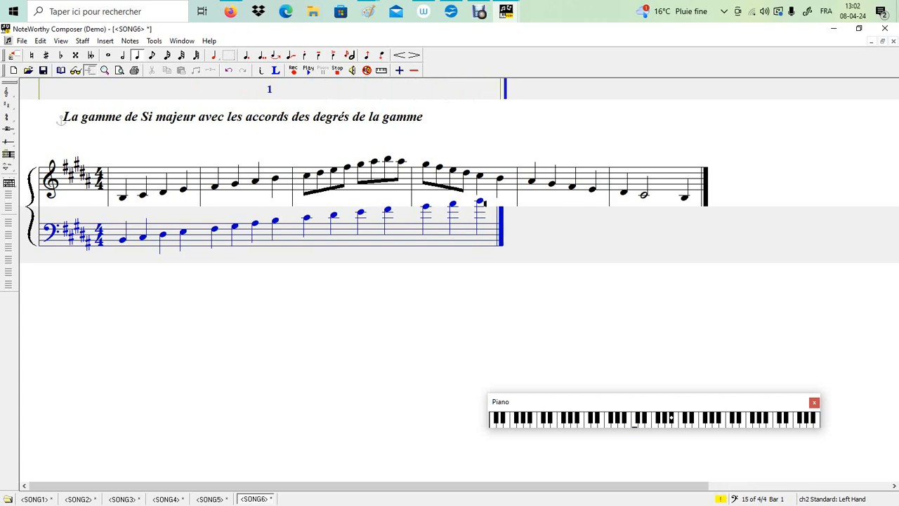
Continue down the scale on the lower staff with quarter notes G#, F#, E and D#
key("Return")
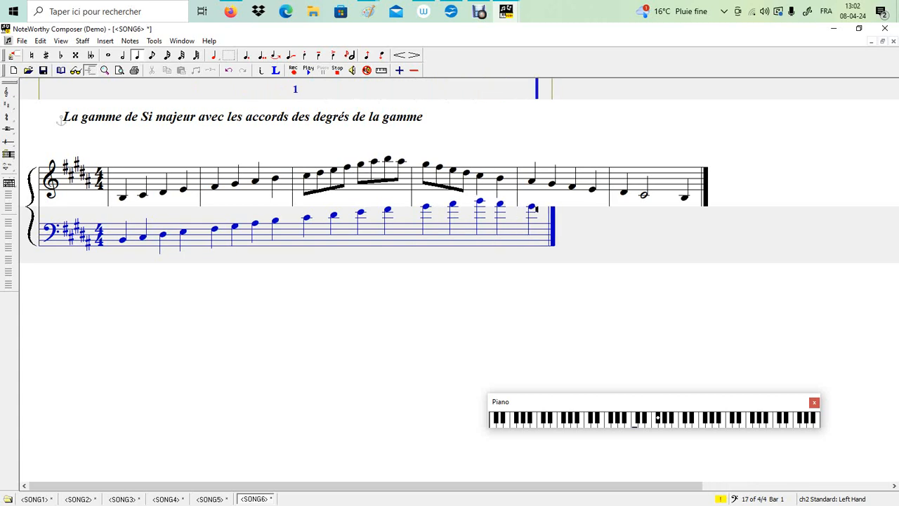
key("Return")
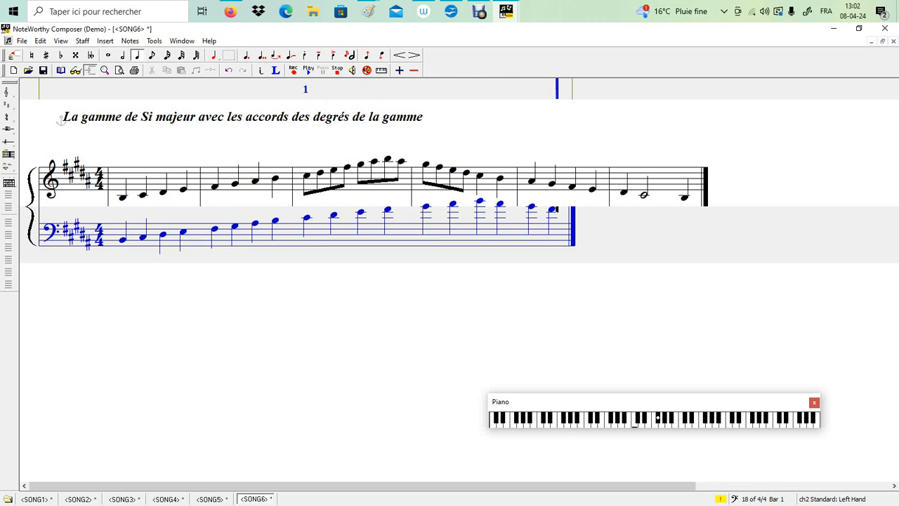
key("Return")
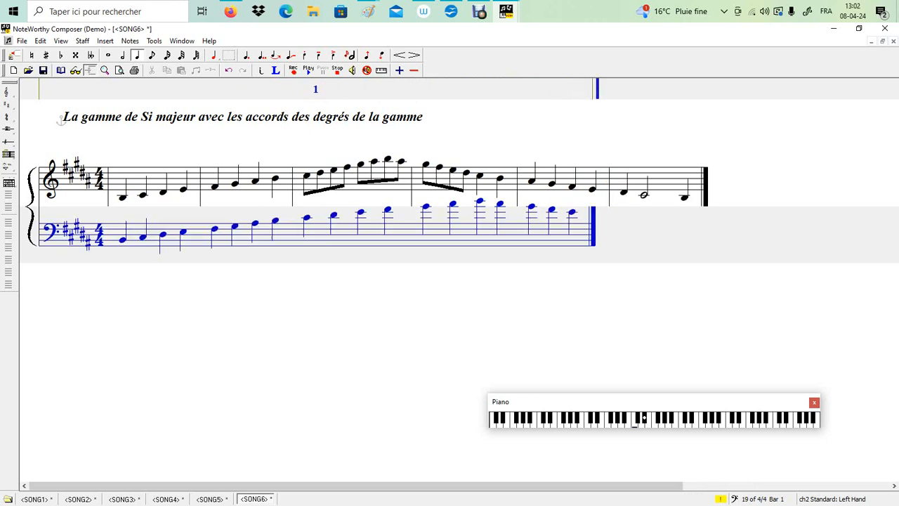
key("Return")
key("Return")
Add the descending quarter notes C#, B, A# and G# to the lower staff
key("Return")
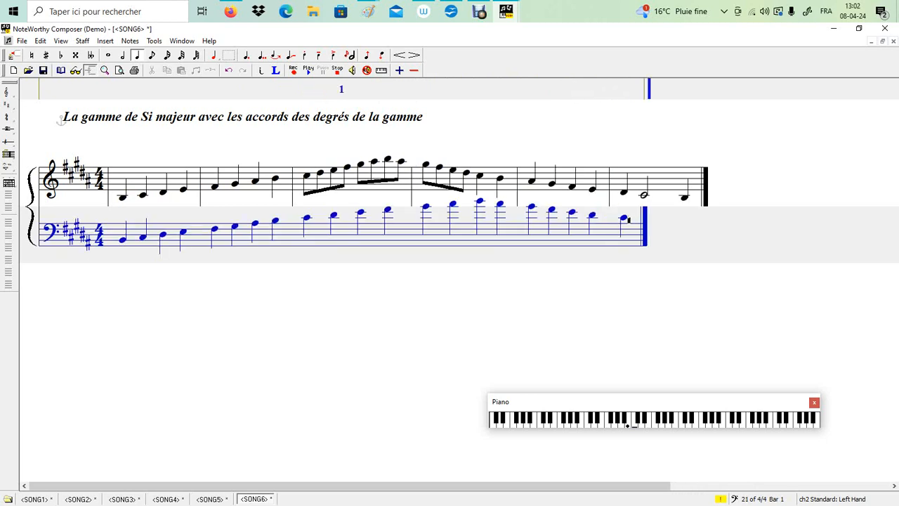
key("Return")
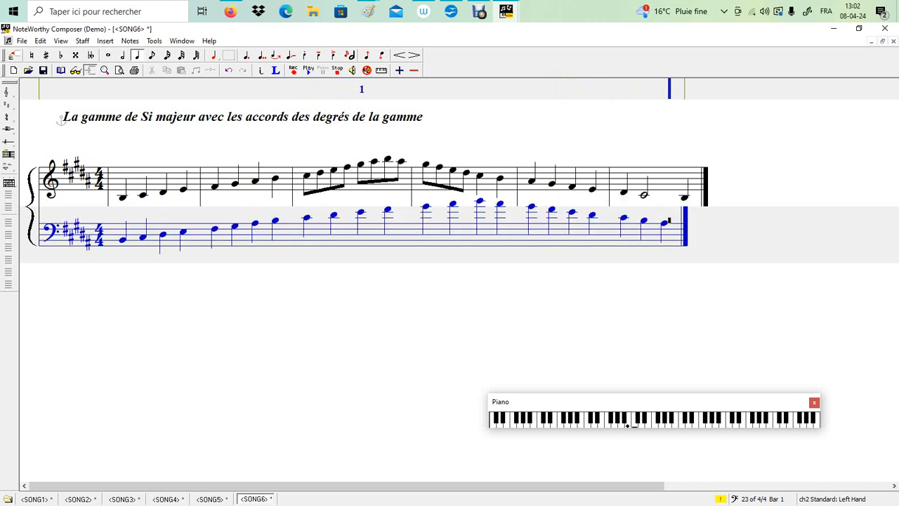
key("Up")
key("Down")
key("Down")
key("Return")
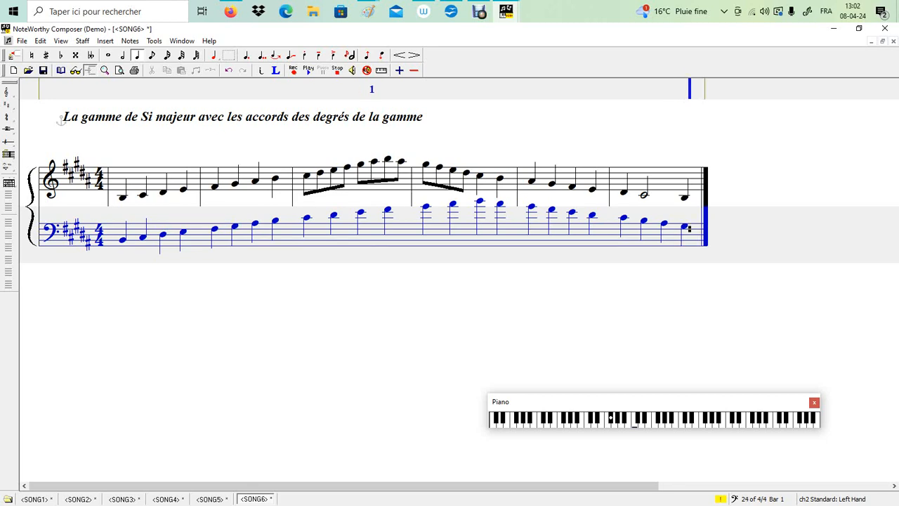
Finish the descending scale on the lower staff with quarter notes F#, E, D#, C# and the low B
key("Down")
key("Return")
key("Down")
key("Return")
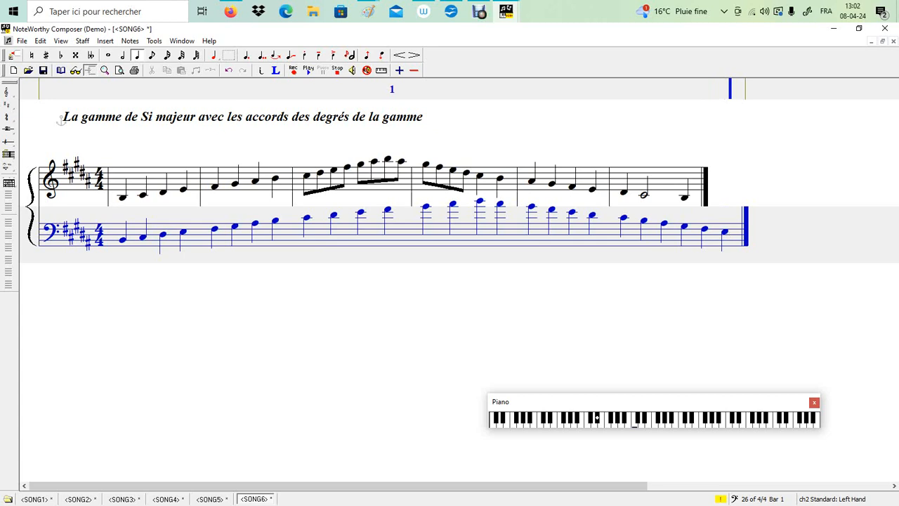
key("Up")
key("Return")
key("Return")
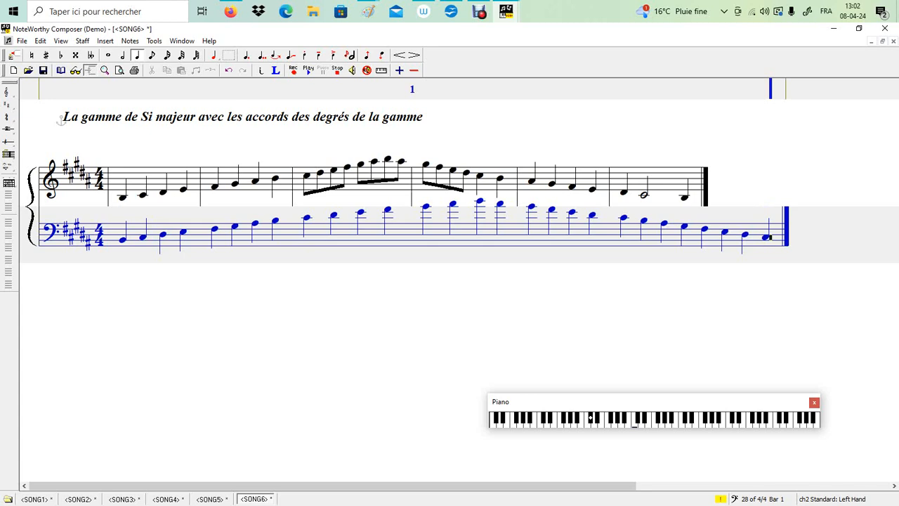
key("Return")
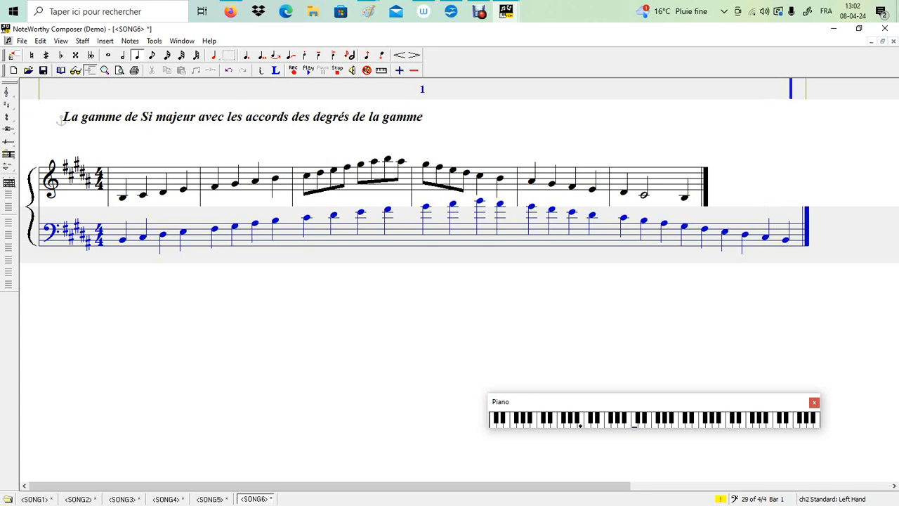
Play back the two-staff score from the start of the upper staff
key("ctrl+Up")
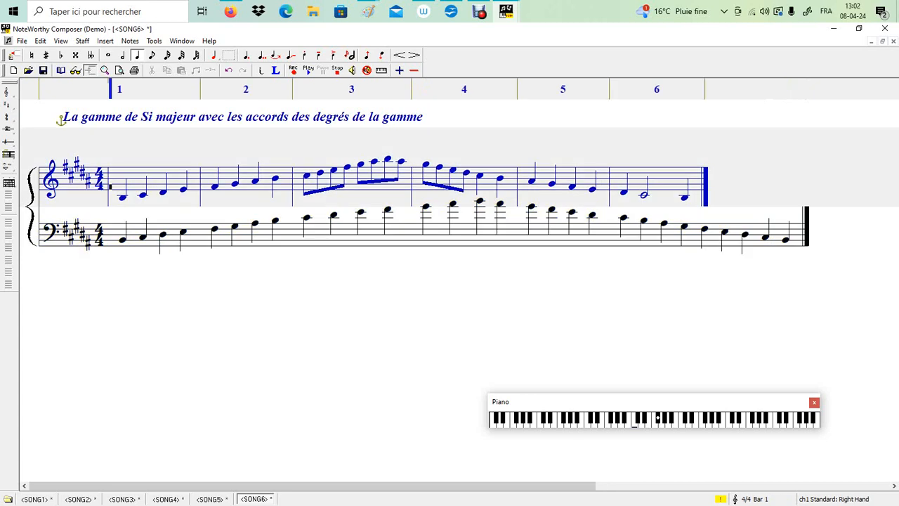
left_click(308, 71)
Insert bar lines on the lower staff before the first note and after the first two groups of four quarter notes
key("ctrl+Down")
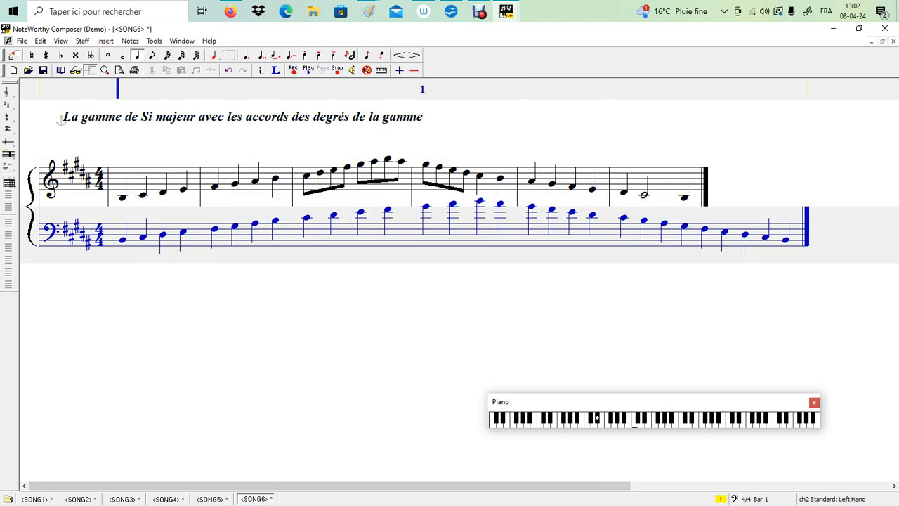
key("Left")
key("ctrl+Right")
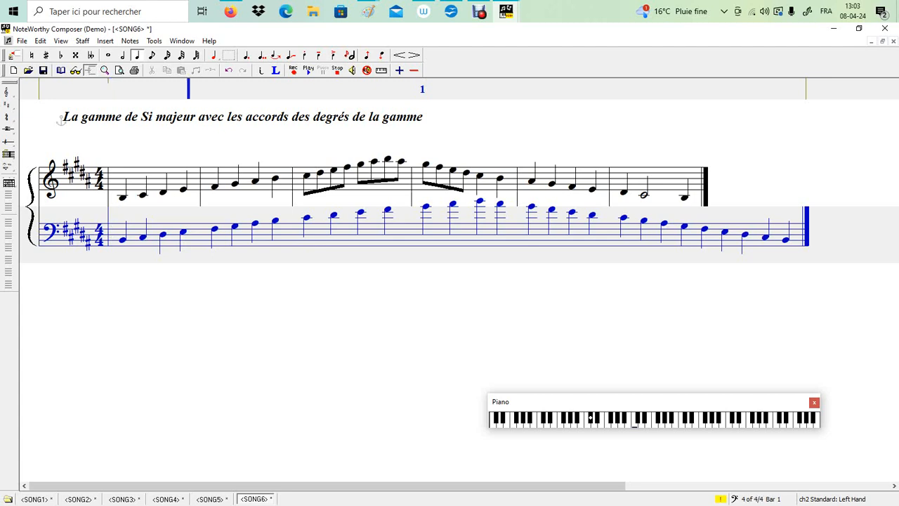
key("ctrl+Right")
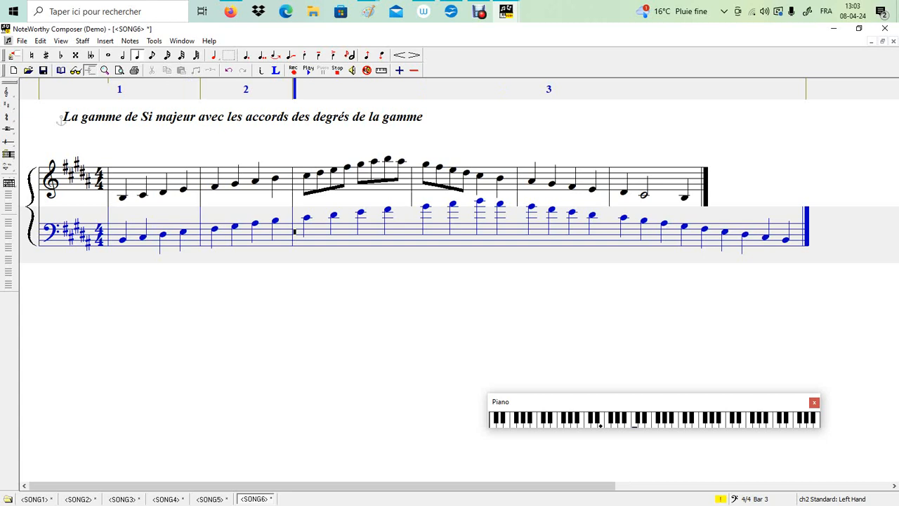
Insert bar lines on the lower staff after the third and fourth groups of four quarter notes
key("Right")
key("Right")
key("Right")
key("Right")
key("bar")
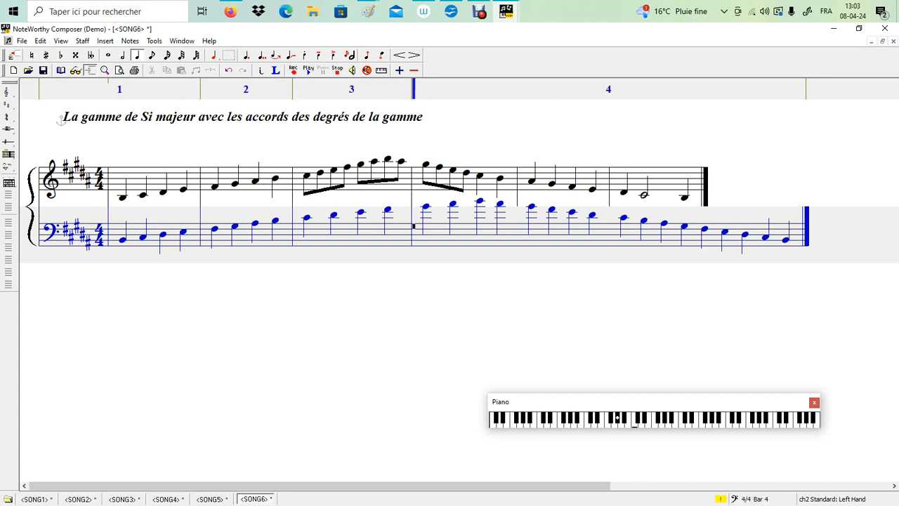
key("Right")
key("Right")
key("Right")
key("Right")
key("bar")
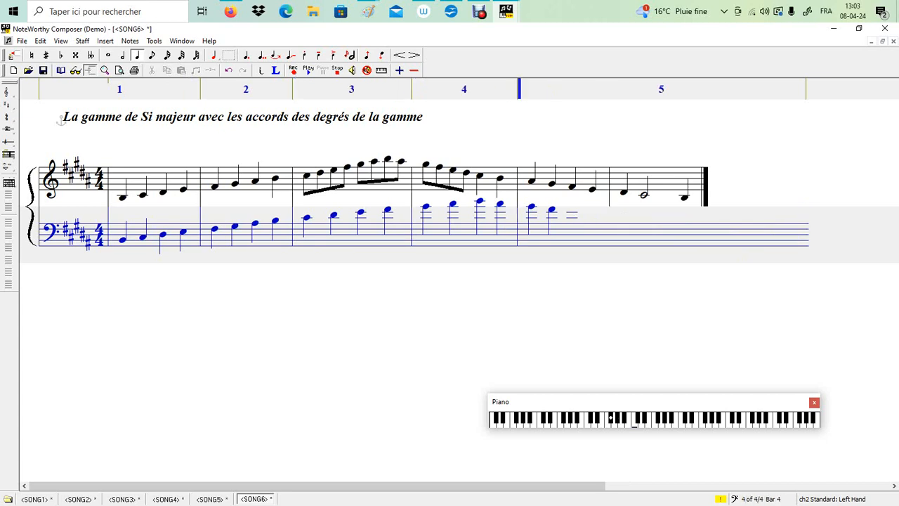
Insert bar lines on the lower staff after the fifth, sixth and seventh groups, leaving the last B alone in bar 8
key("Right")
key("Right")
key("Right")
key("Right")
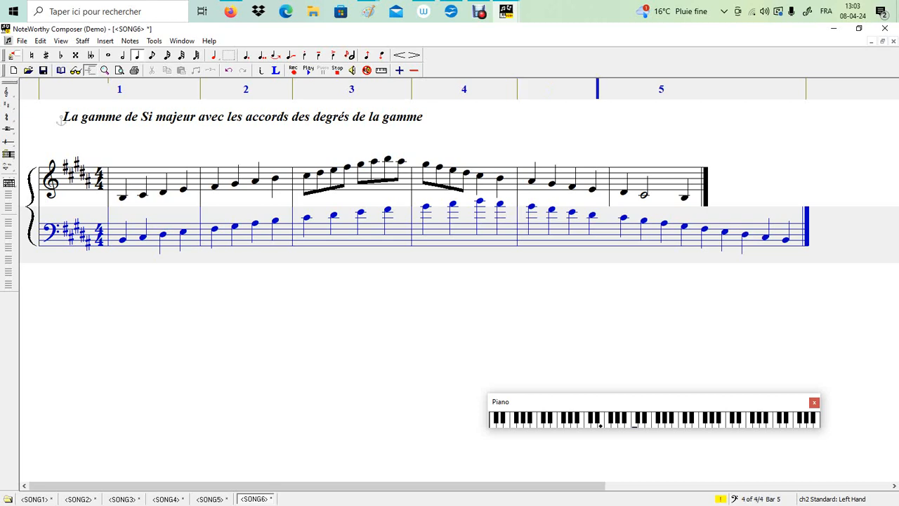
key("bar")
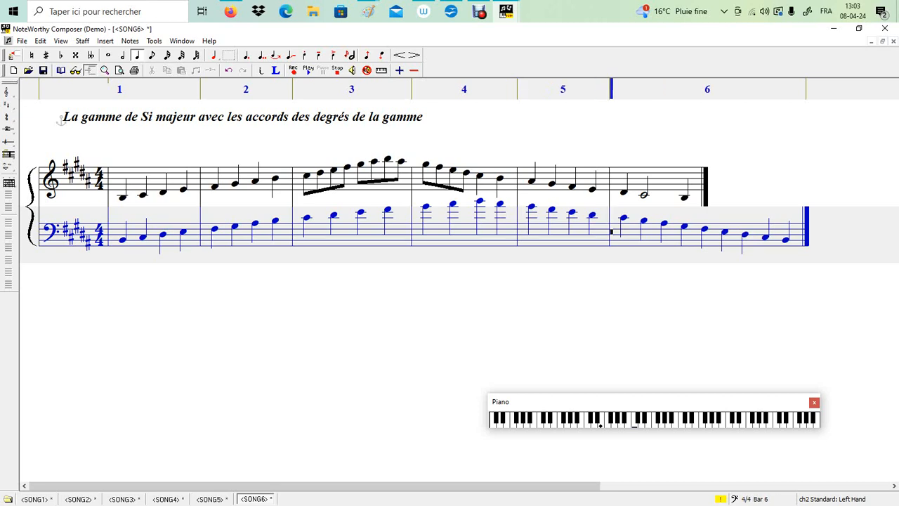
key("Right")
key("Right")
key("Right")
key("Right")
key("bar")
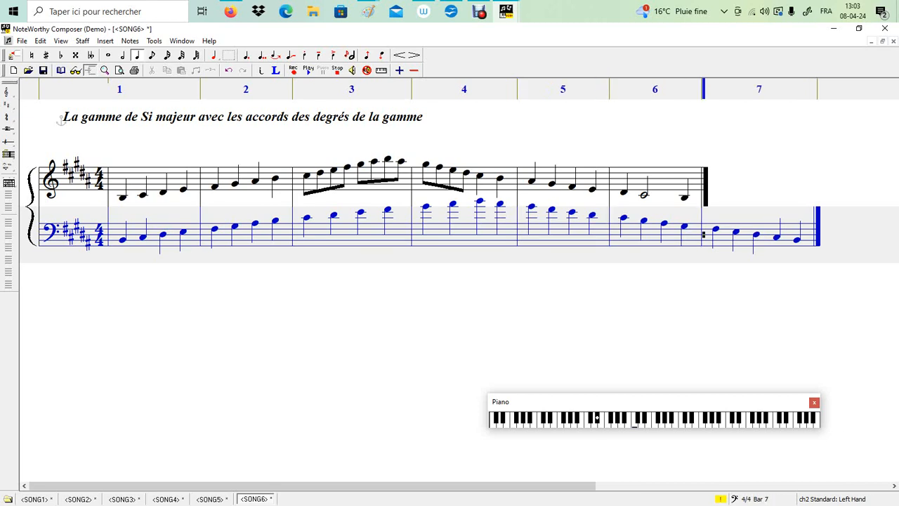
left_click(781, 237)
key("bar")
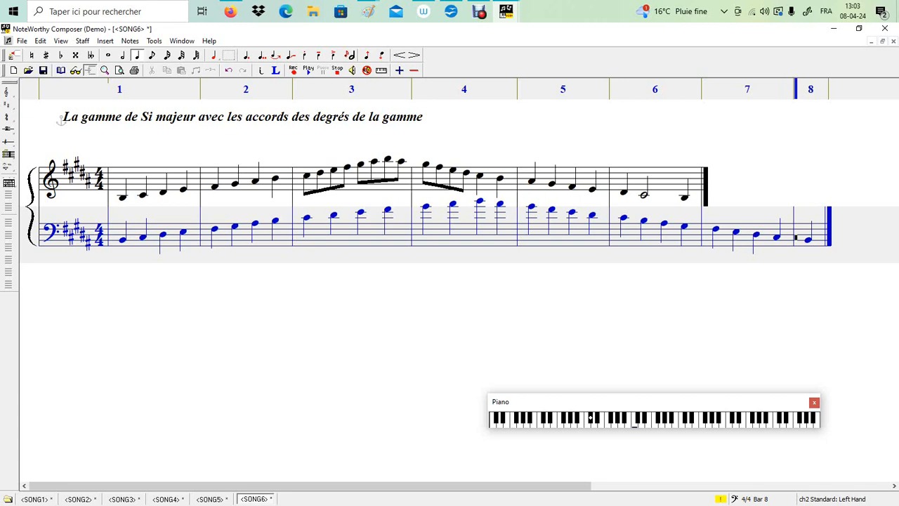
Add a whole rest after the last B of the upper staff and put a bar line between them
key("ctrl+Up")
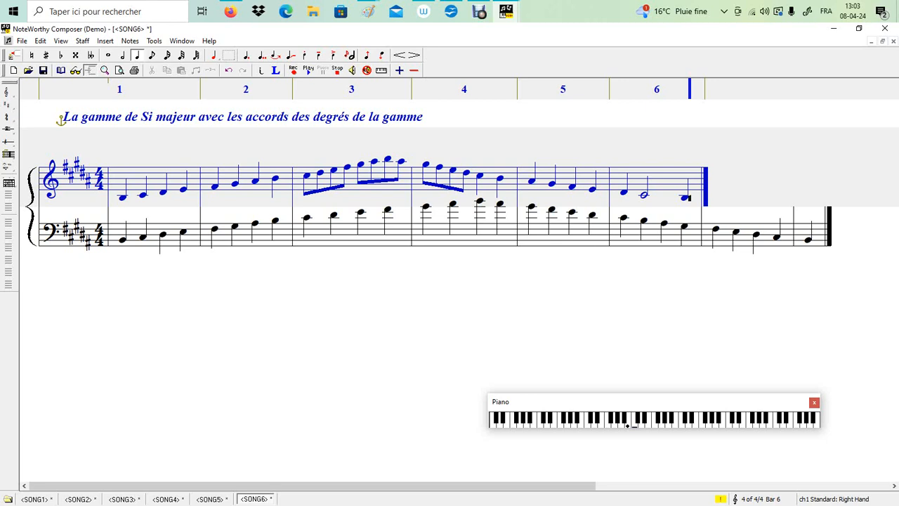
key("Up")
key("Up")
key("Up")
key("Up")
scroll(449, 203, "right", 1)
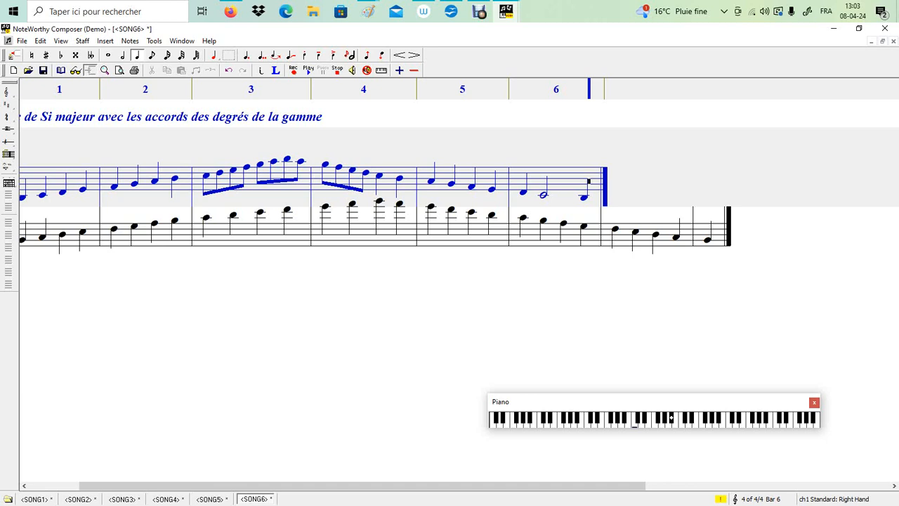
left_click(108, 56)
key("space")
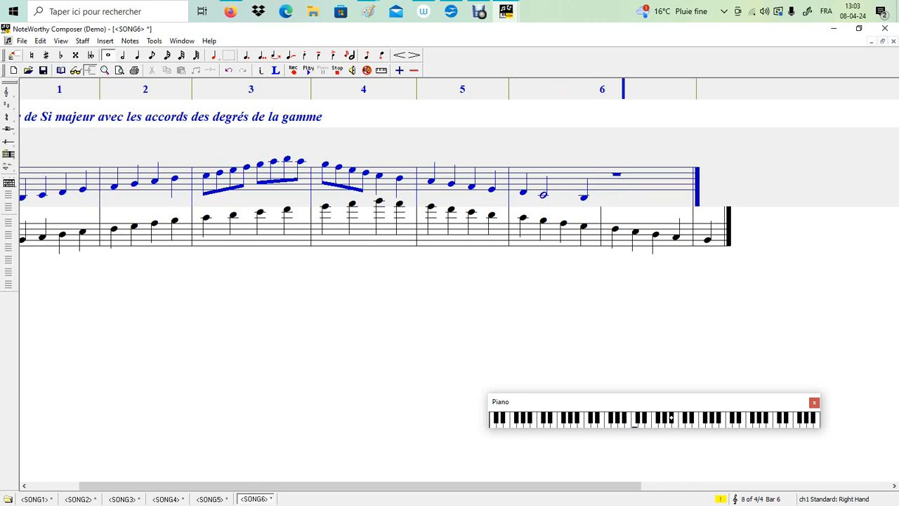
left_click(589, 184)
key("bar")
Add a second whole rest at the end of the upper staff, separated by a bar line to form bar 8
key("Right")
key("Right")
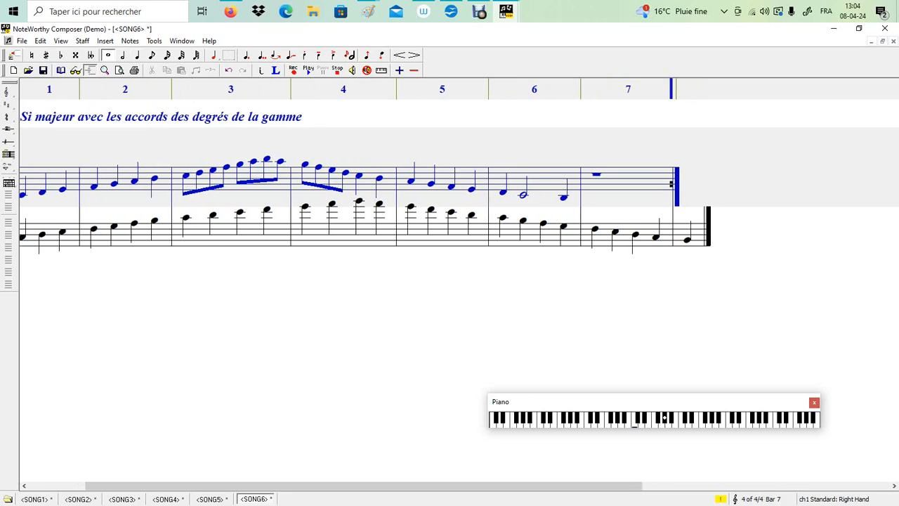
key("Right")
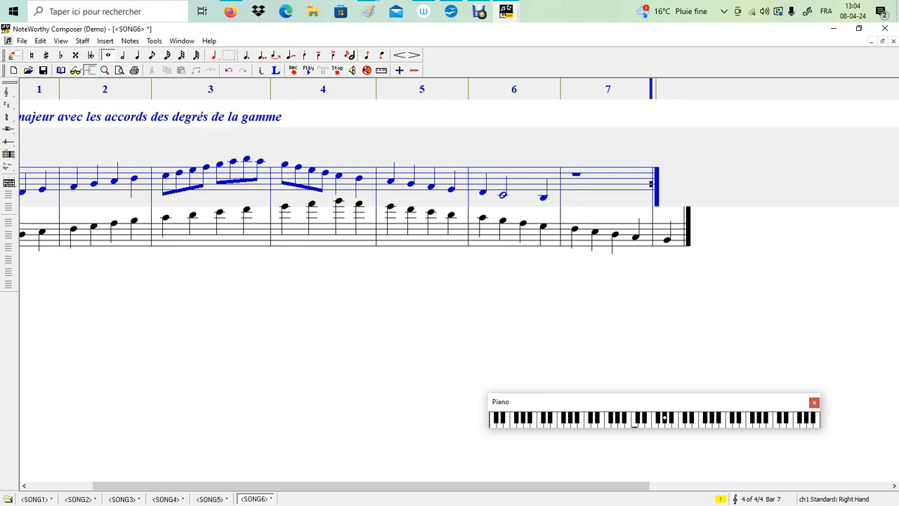
key("space")
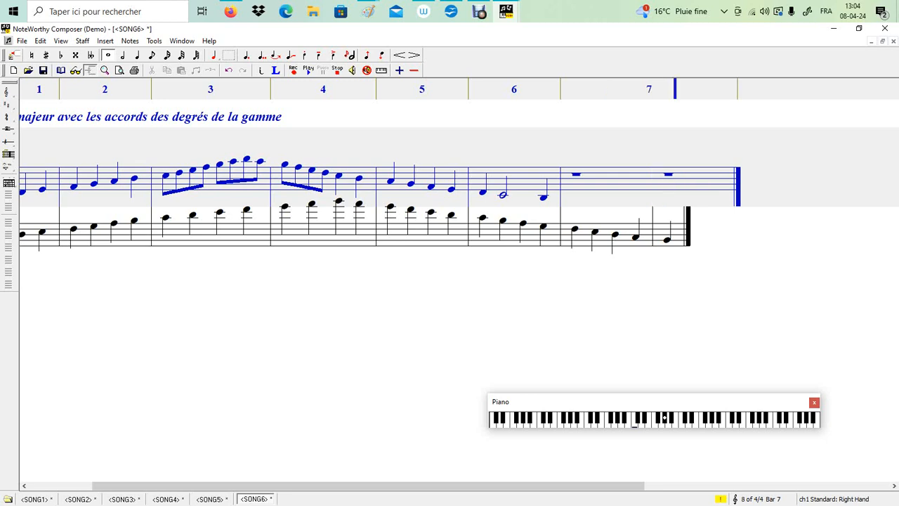
key("Left")
key("bar")
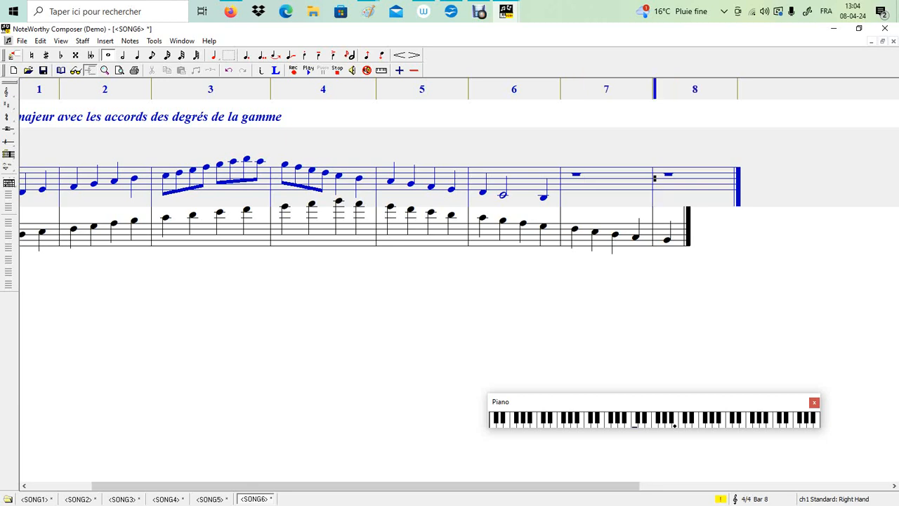
Complete bar 8 of the lower staff with a half rest and a quarter rest after the B
key("ctrl+Down")
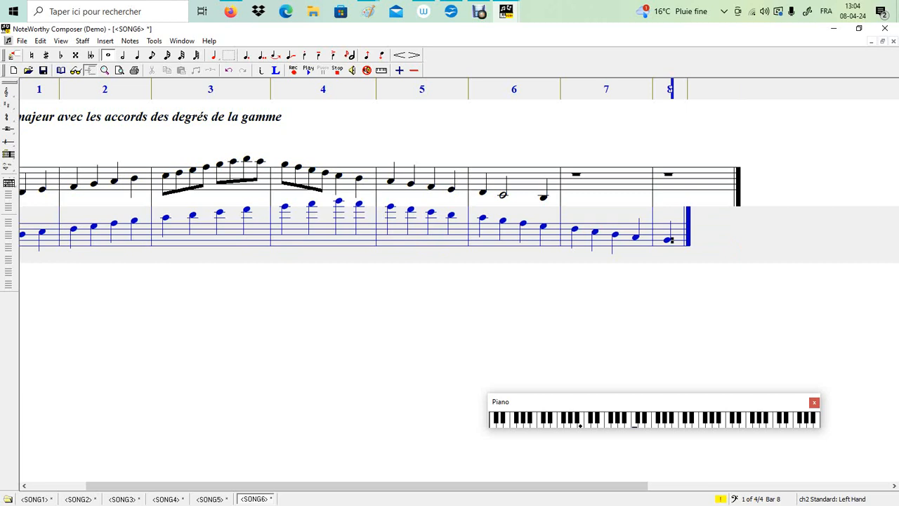
key("2")
key("space")
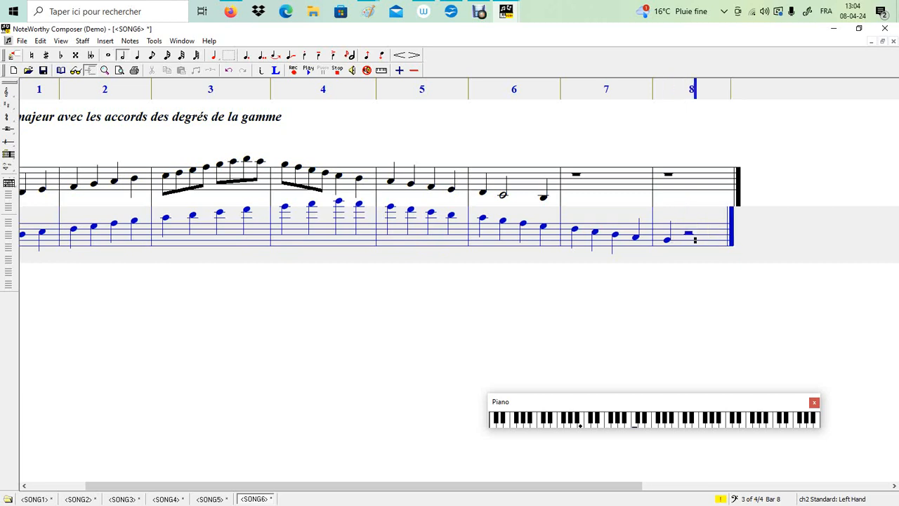
key("4")
key("4")
key("space")
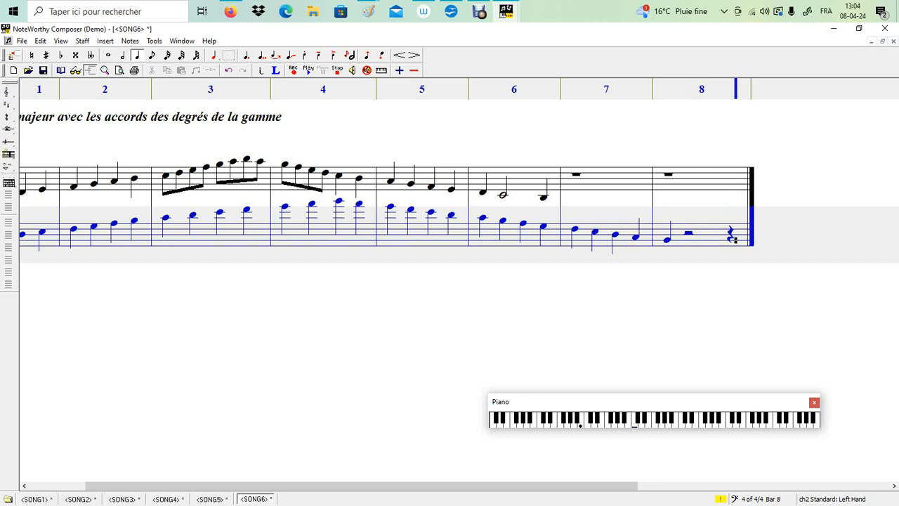
left_click_drag(362, 486, 305, 486)
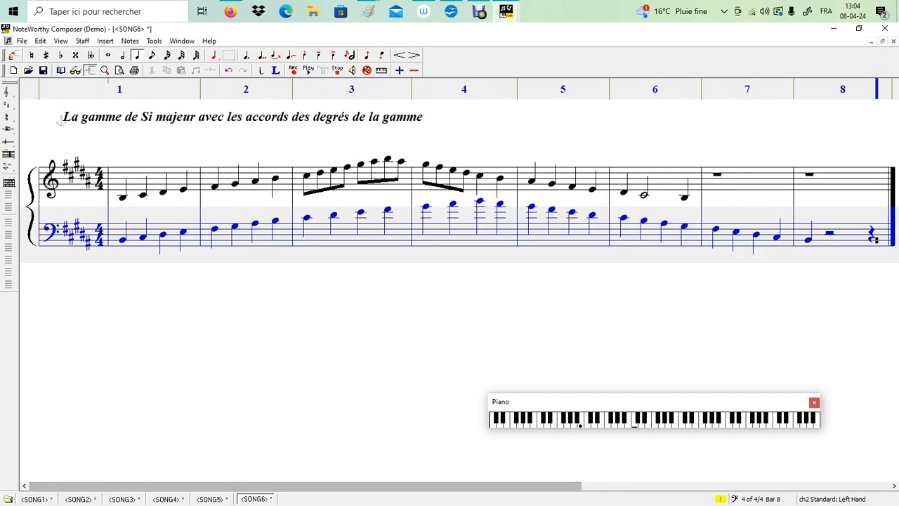
Switch to the Accords.ods spreadsheet in OpenOffice Calc and set the Gamme name in cell C6 to "Si Majeur"
key("ctrl+minus")
key("ctrl+minus")
key("ctrl+minus")
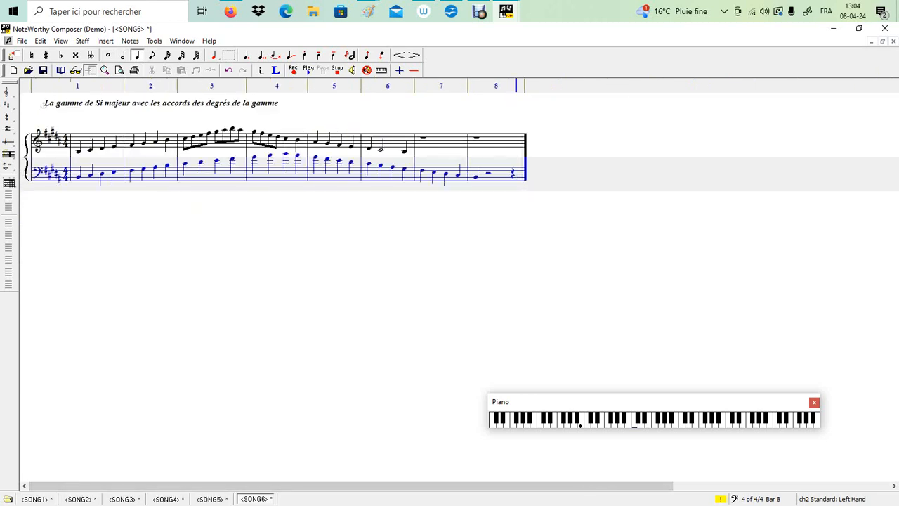
key("ctrl+Up")
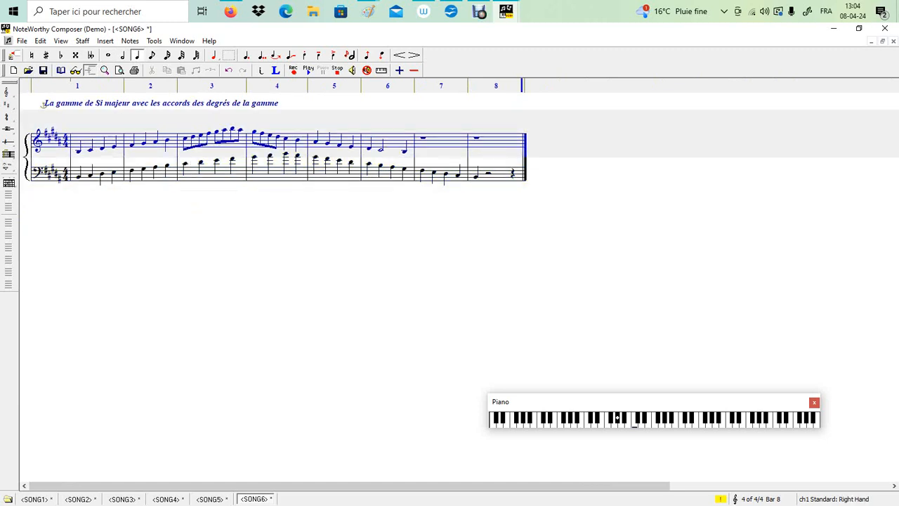
key("alt+Tab")
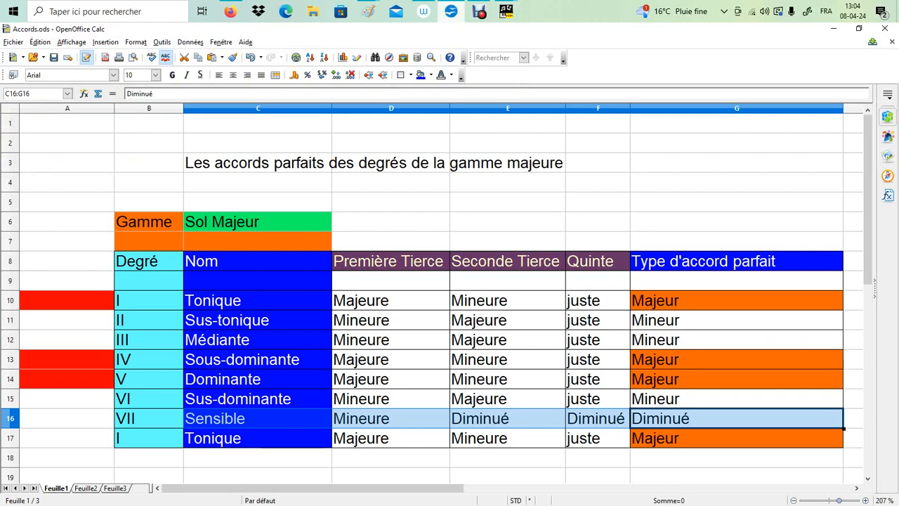
left_click(257, 222)
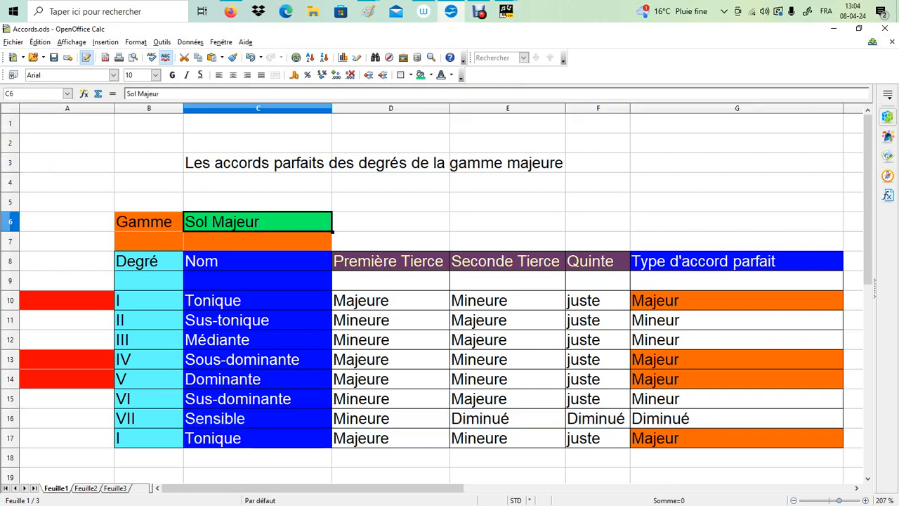
key("BackSpace")
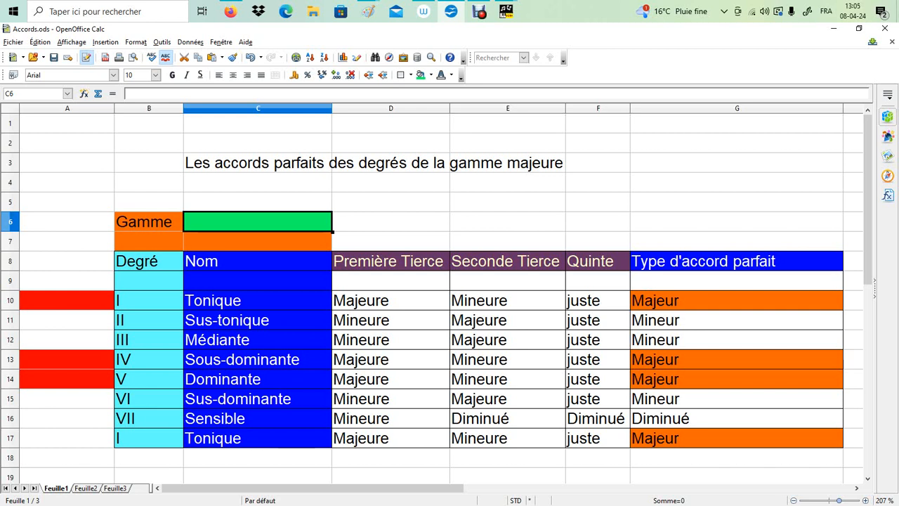
type("Si")
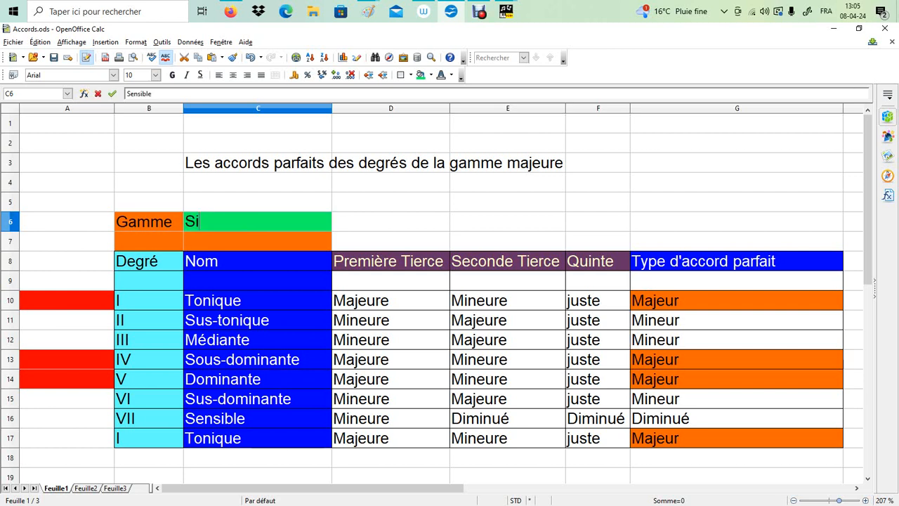
type("ajeur")
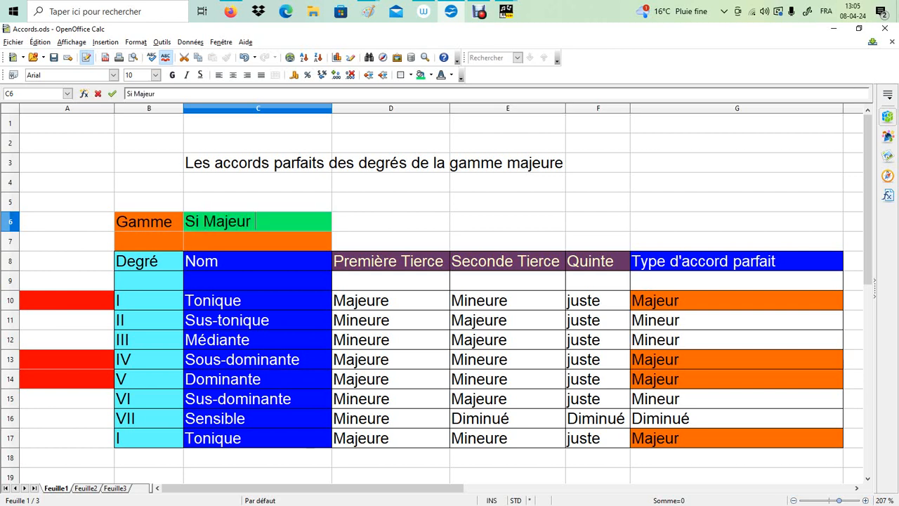
key("Tab")
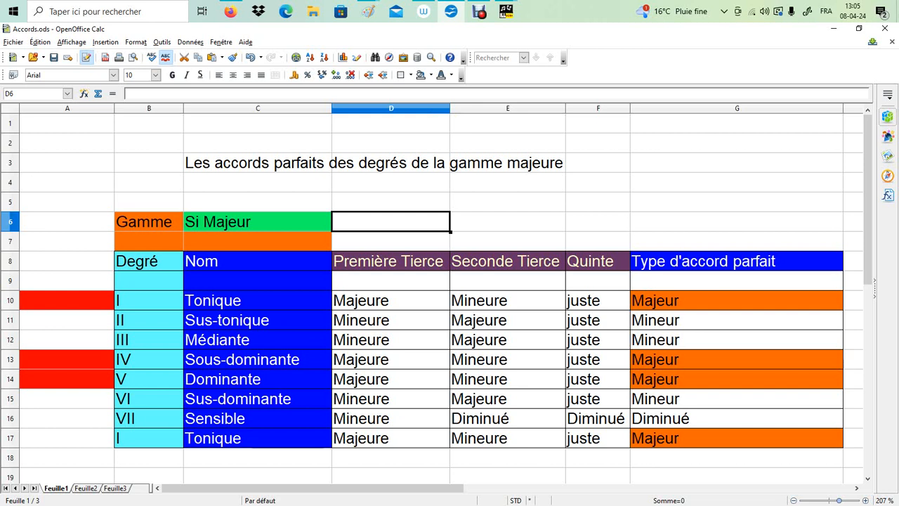
Switch back to SONG6 in NoteWorthy Composer and insert a Double bar line after bar 8 of the upper staff
mouse_move(479, 11)
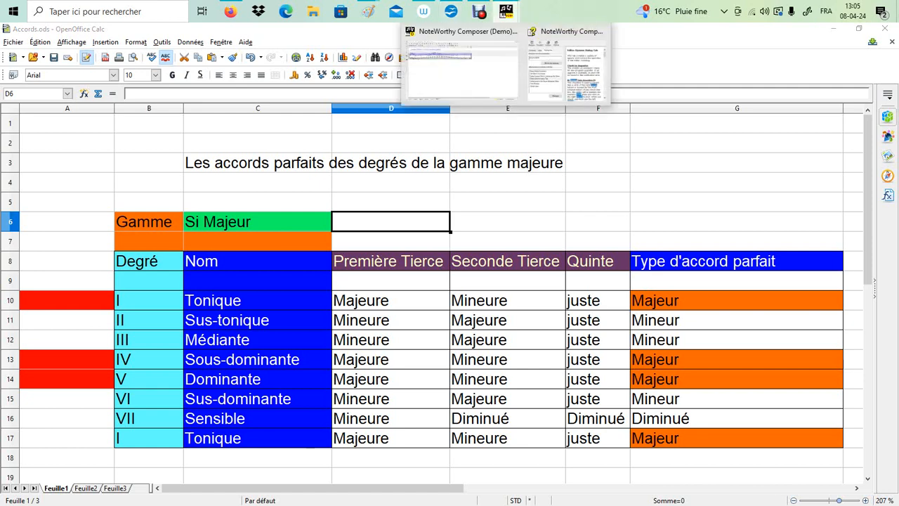
left_click(562, 70)
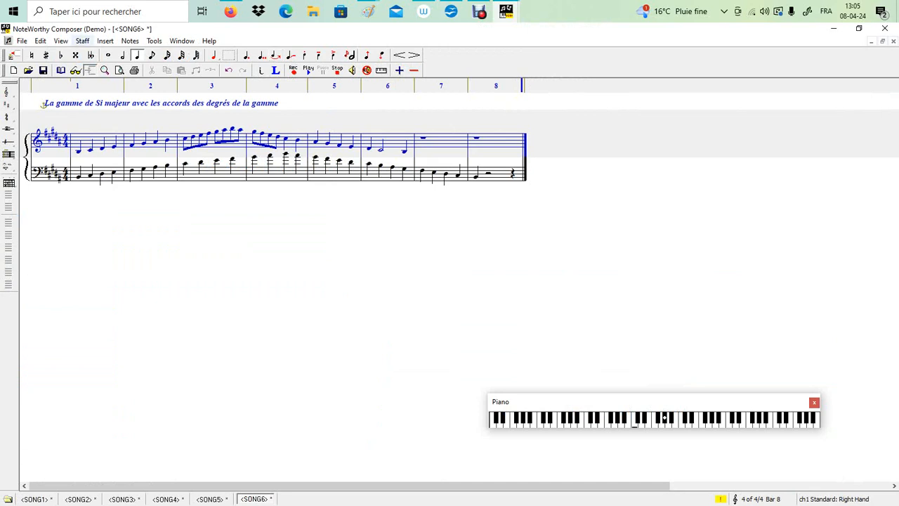
left_click(105, 40)
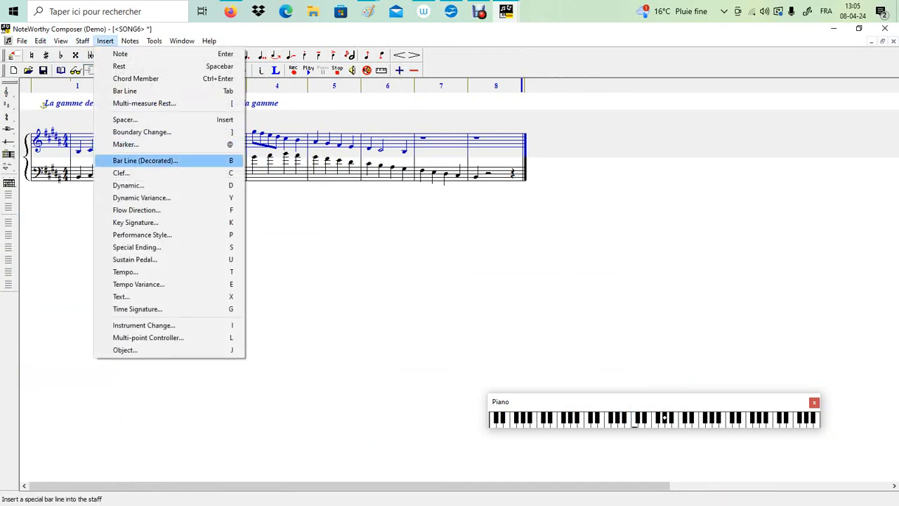
left_click(145, 161)
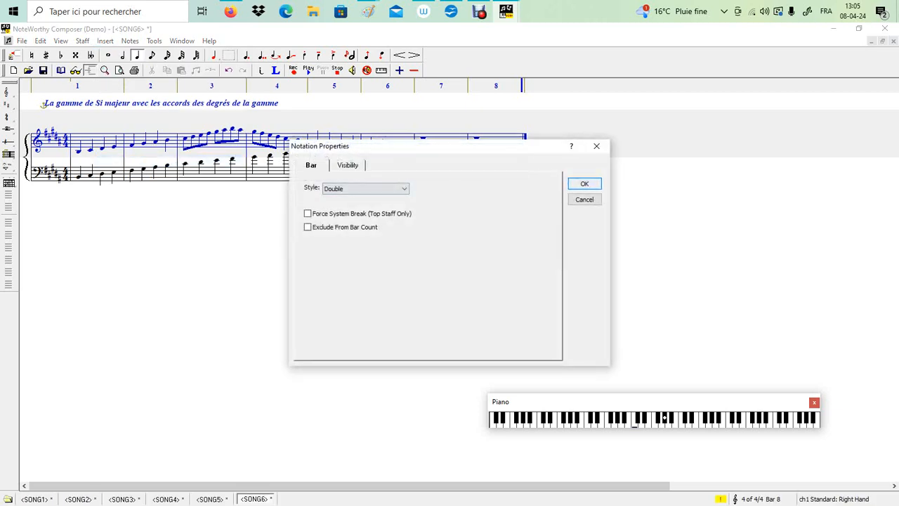
key("Return")
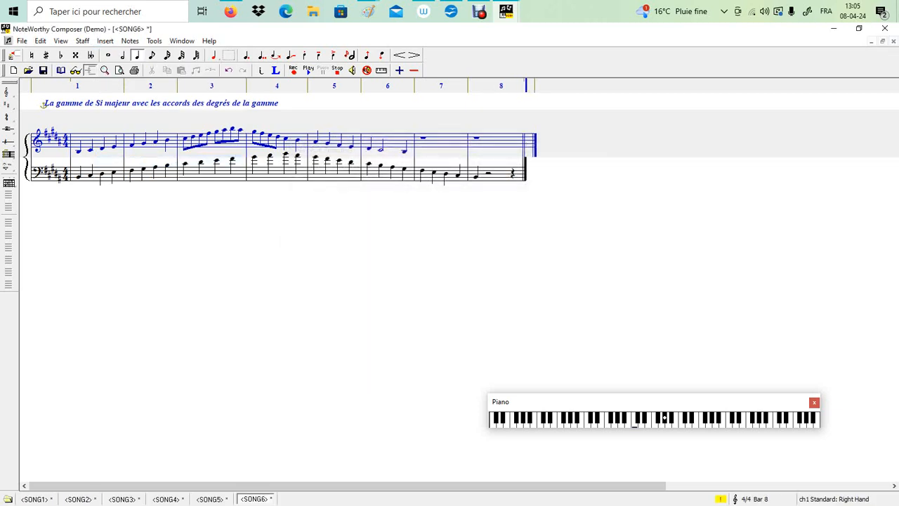
Insert a Double bar line after the quarter rest that ends bar 8 of the lower staff
left_click(516, 174)
left_click(104, 41)
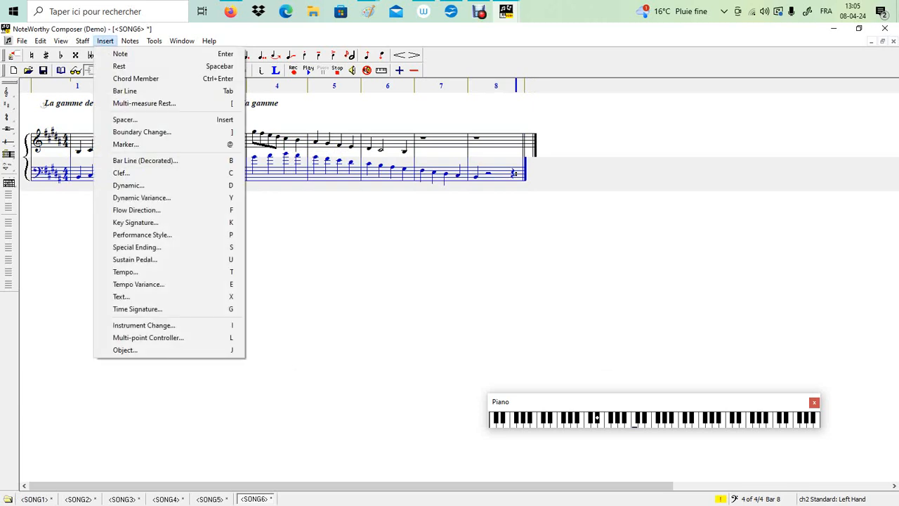
key("Up")
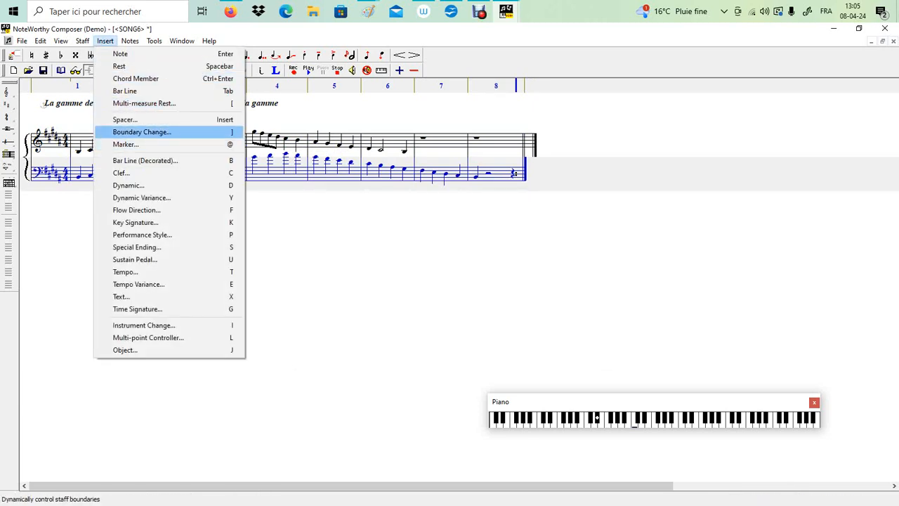
key("Down")
key("Down")
key("Return")
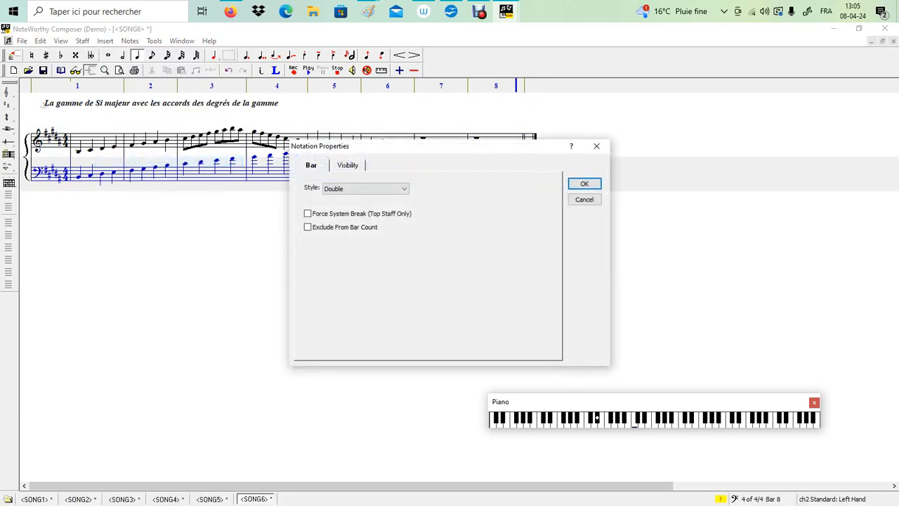
key("Return")
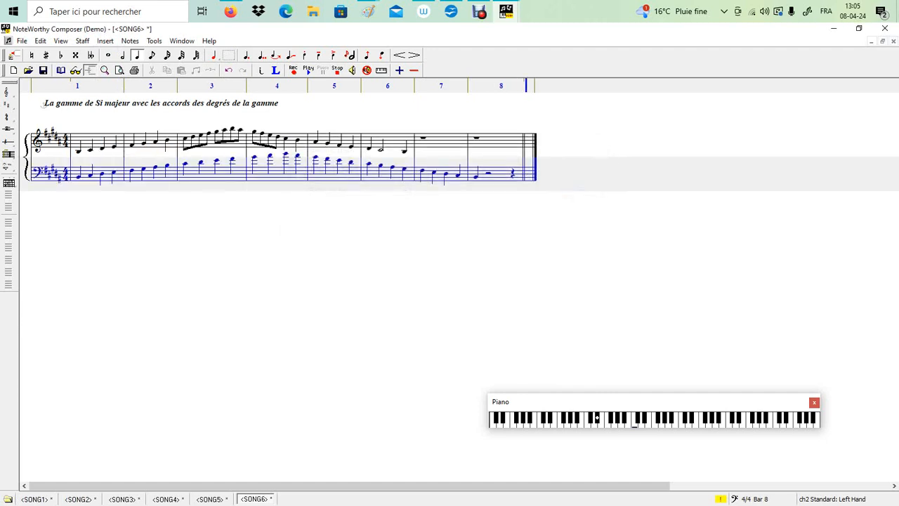
Enter the ascending B major scale as eight quarter notes from low B to B in bar 9 of the upper staff
key("ctrl+Up")
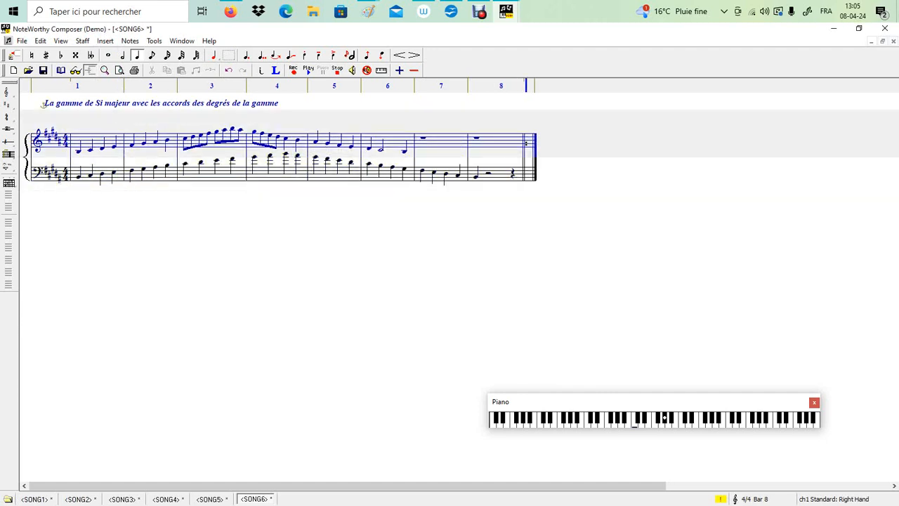
key("Down")
key("Down")
key("Return")
key("Up")
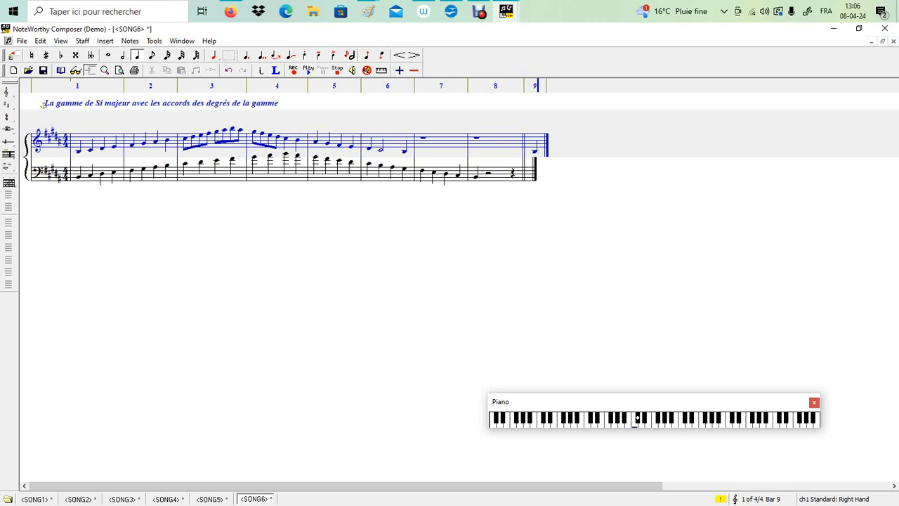
key("Return")
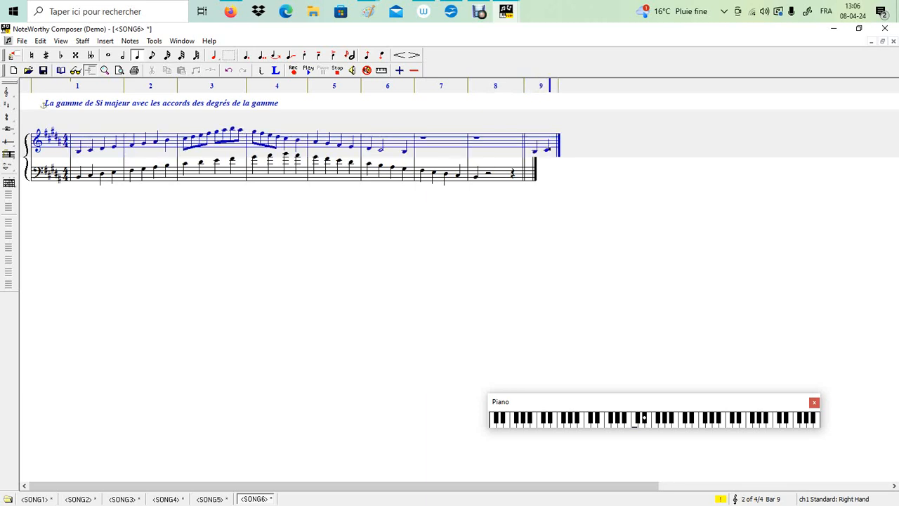
key("Return")
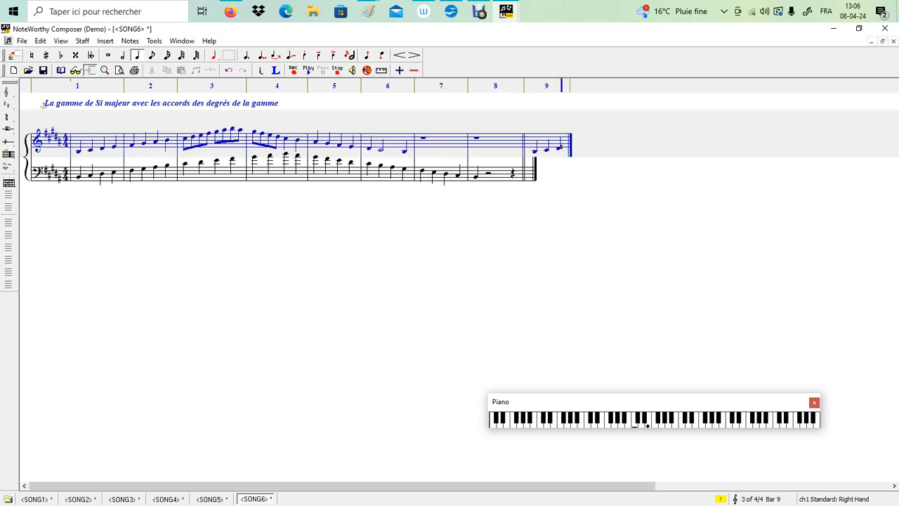
key("Return")
key("Return")
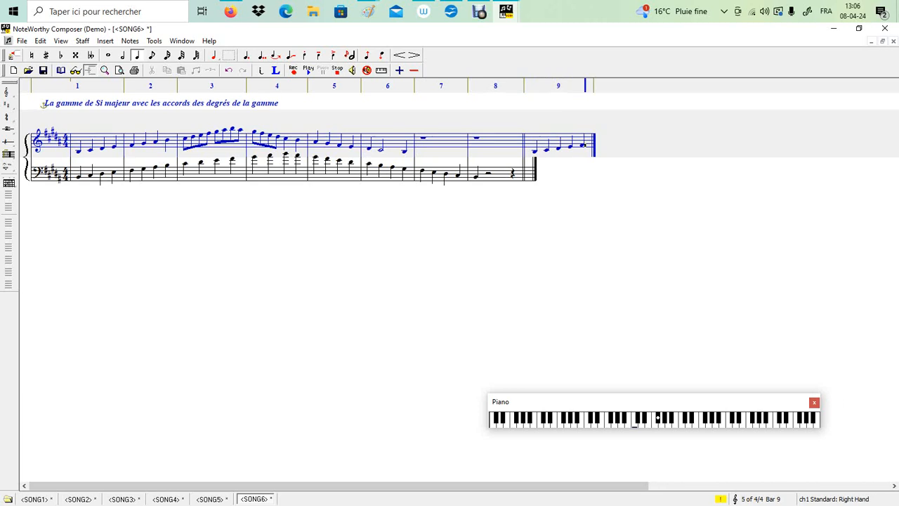
key("Return")
key("Return")
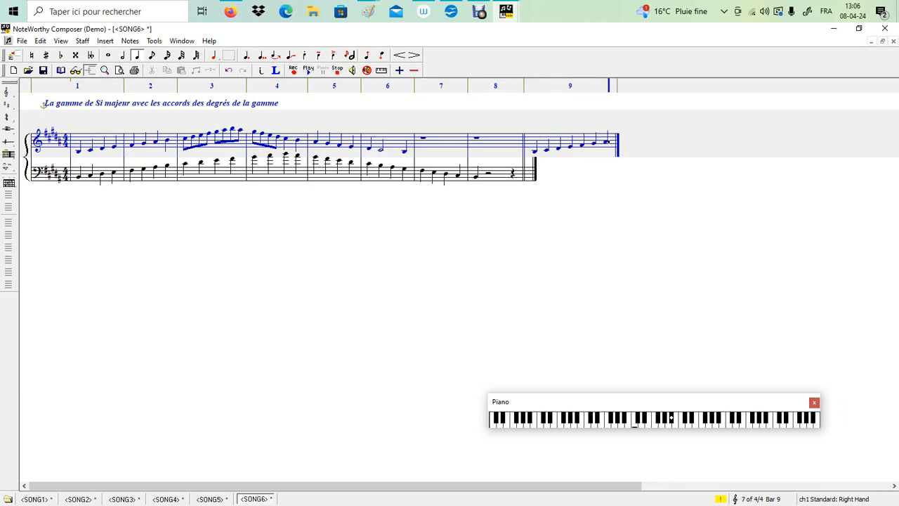
key("Return")
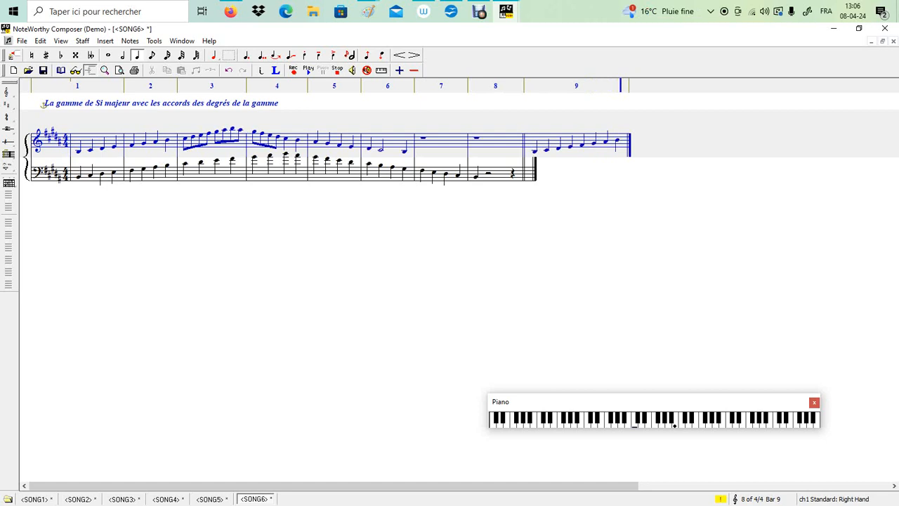
Enter the quarter notes B, C, E, F, G, A, B and C ascending in bar 9 of the lower staff, removing the duplicated C
key("ctrl+Down")
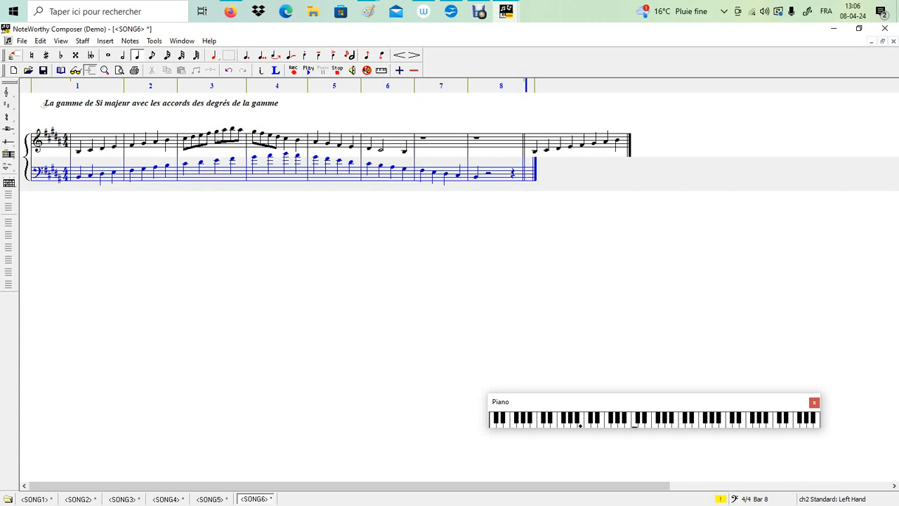
key("Return")
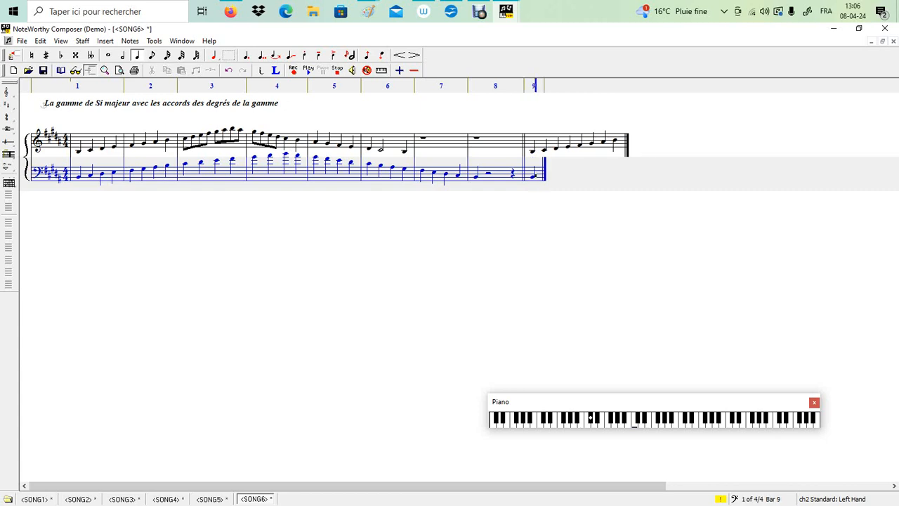
key("Return")
key("Return")
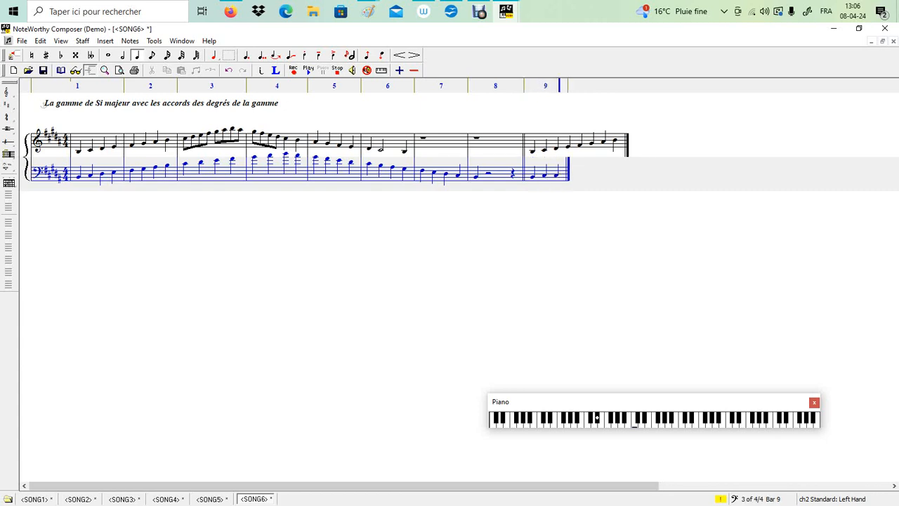
key("BackSpace")
key("Return")
key("Return")
key("Return")
key("Return")
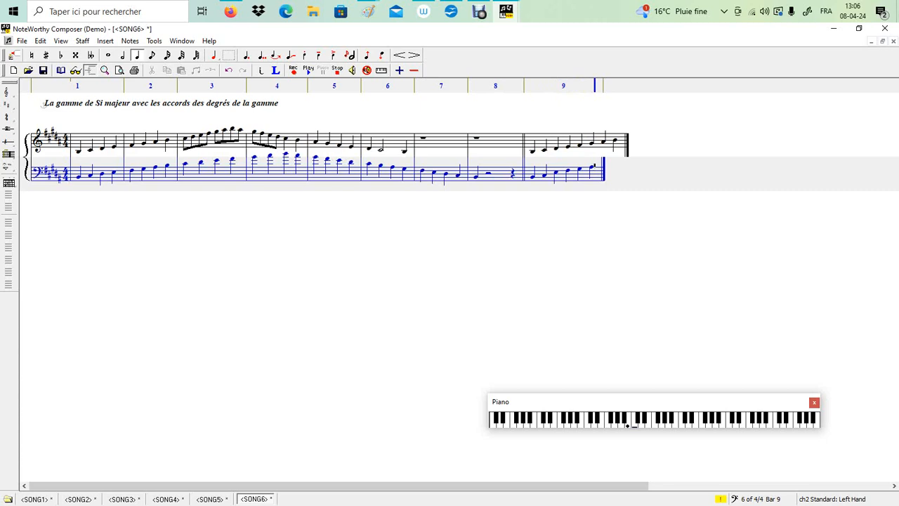
key("Return")
key("Return")
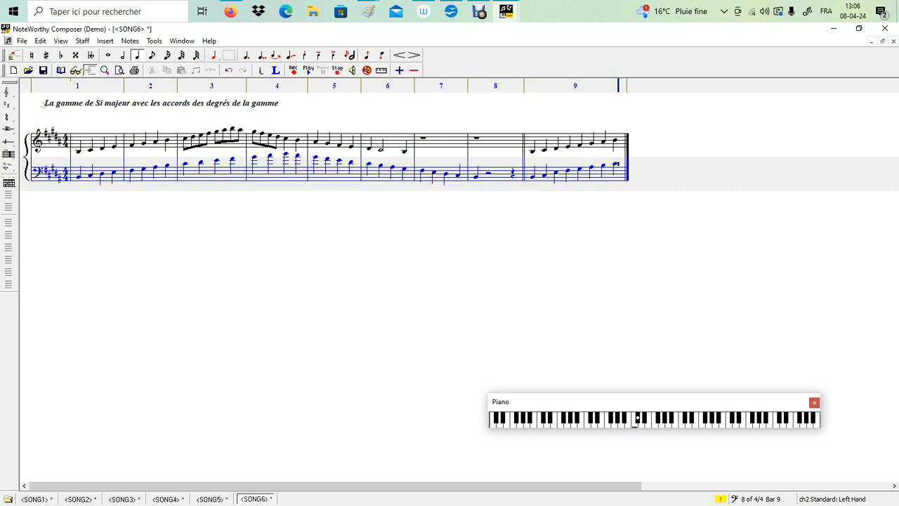
Insert the missing D quarter note after C in bar 9 of the lower staff and delete the extra high C at its end
scroll(459, 210, "up", 4)
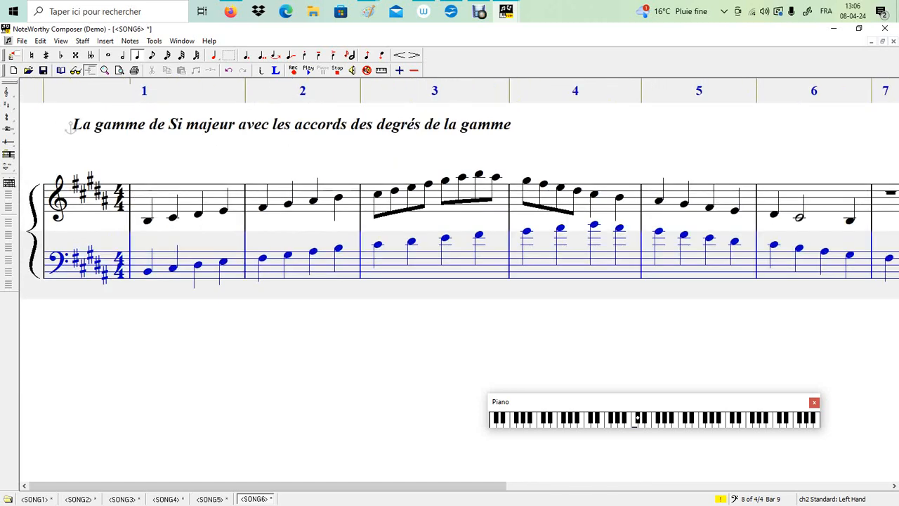
mouse_move(501, 474)
left_mouse_down()
mouse_move(665, 470)
mouse_move(690, 450)
left_mouse_up()
left_click(567, 361)
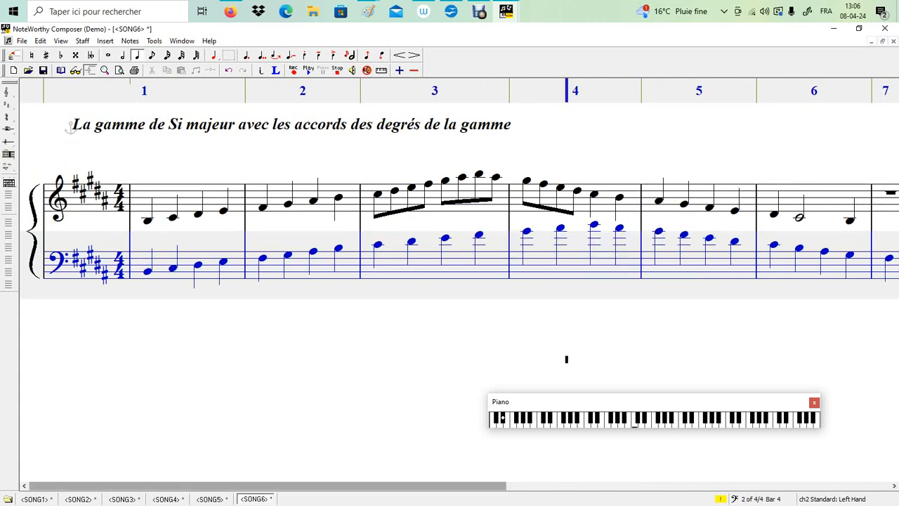
left_click_drag(435, 485, 646, 485)
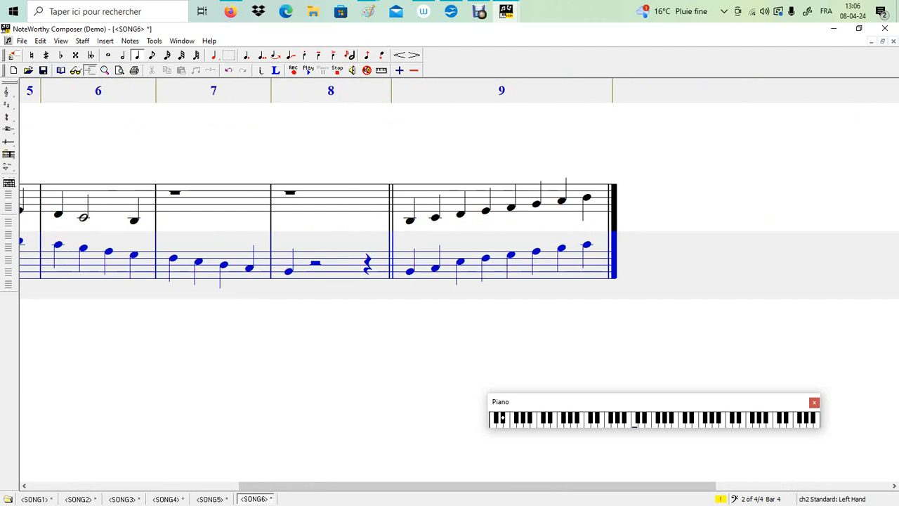
left_click(441, 266)
key("Return")
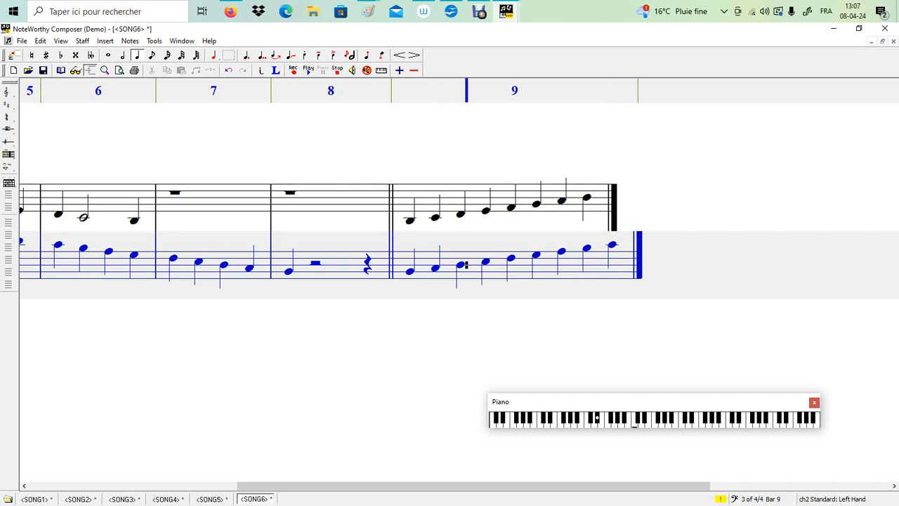
key("End")
key("BackSpace")
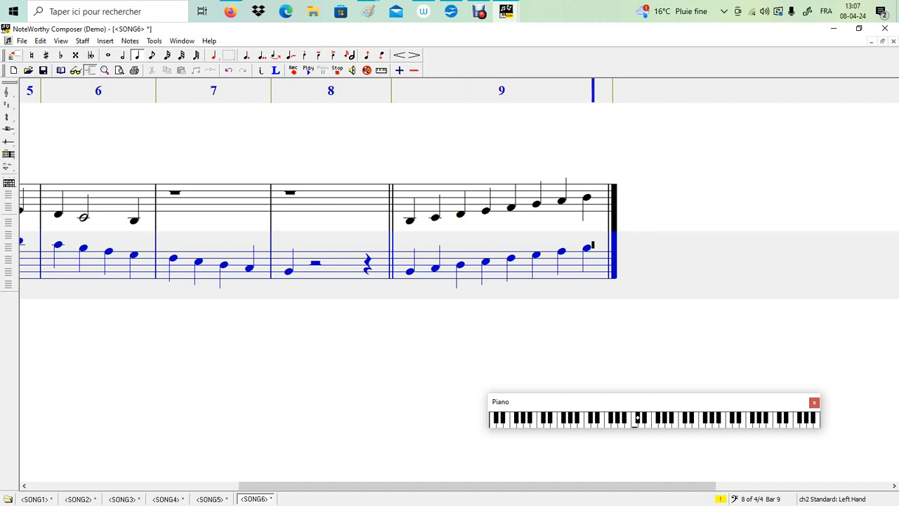
Switch to the Paint drawing to review the thirds that form the major and minor perfect chords
mouse_move(368, 11)
left_click(305, 71)
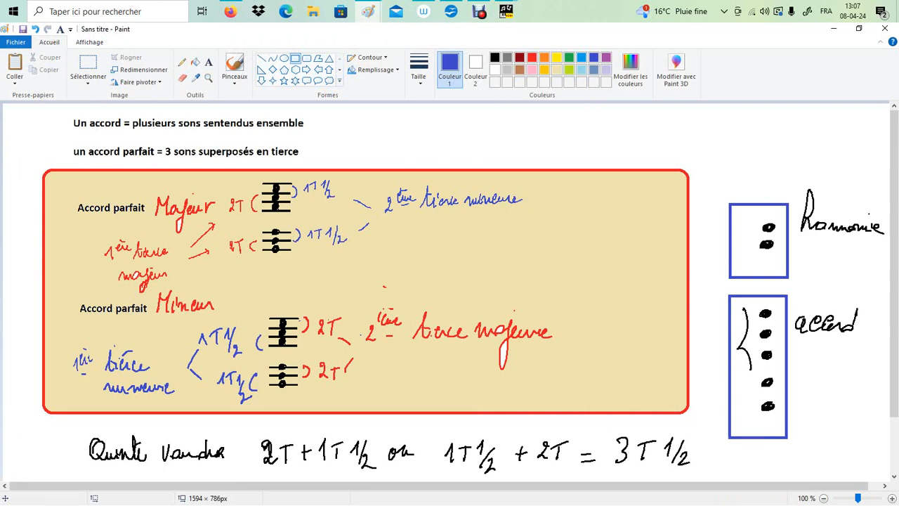
Return to the NoteWorthy Composer score and stack D and F on the first B of bar 9 in the upper staff
left_click(505, 11)
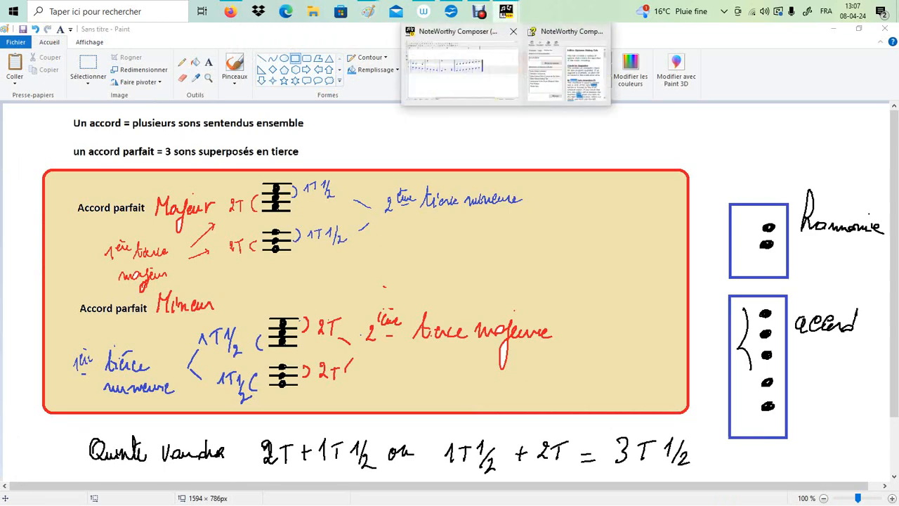
left_click(562, 71)
left_click(416, 215)
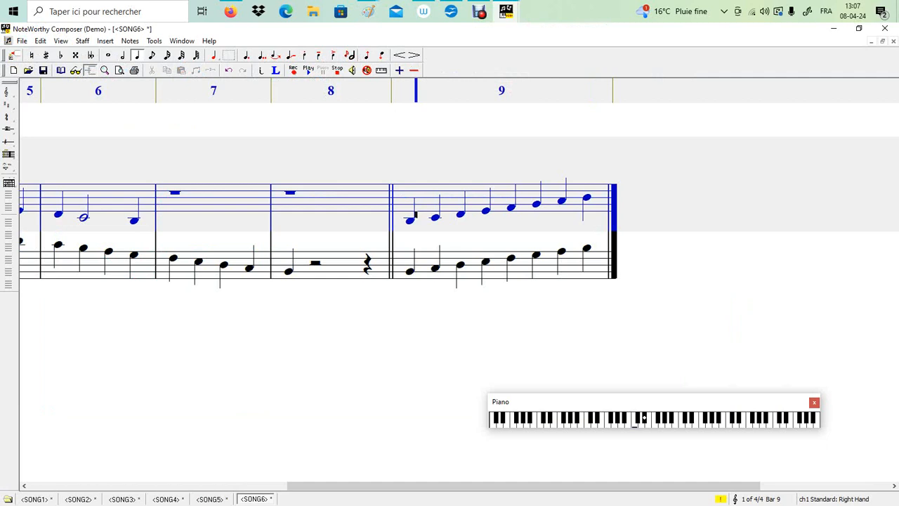
key("shift+Return")
key("Up")
key("shift+Return")
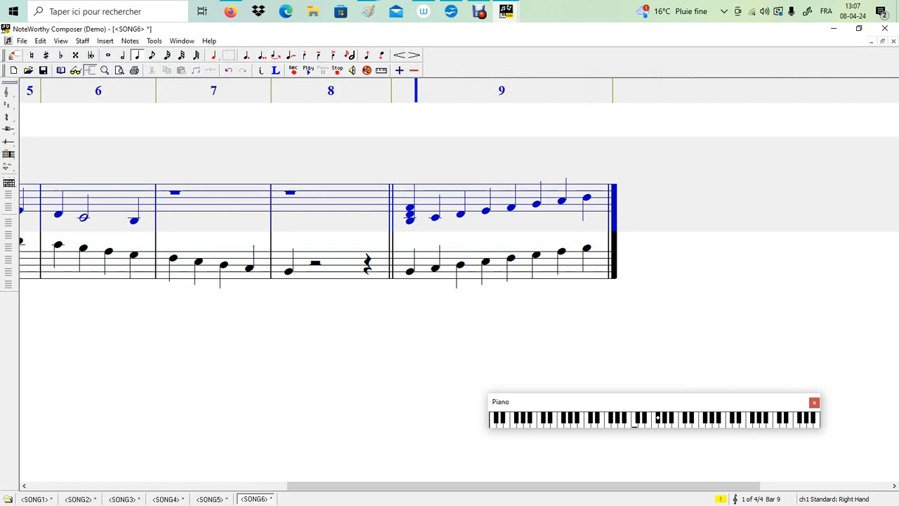
Build the C-E-G and D-F-A triads on the second and third notes of bar 9 in the upper staff
key("Right")
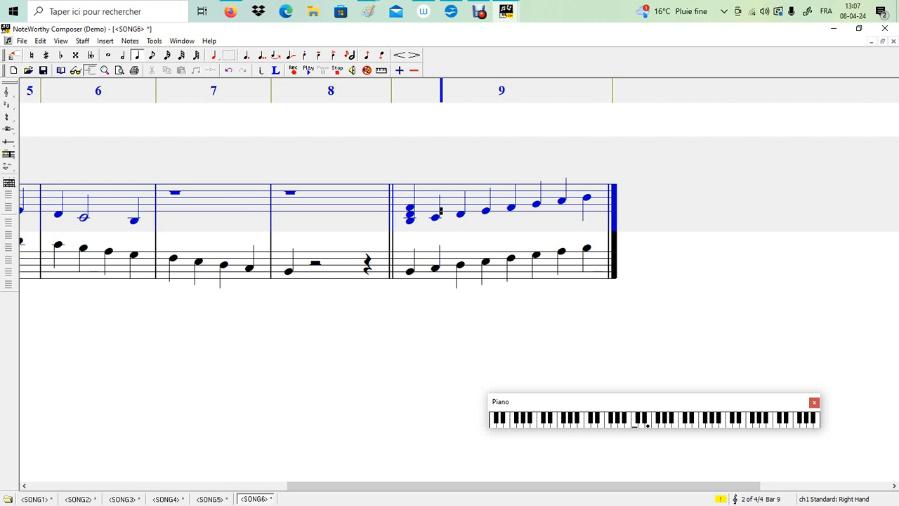
key("ctrl+Return")
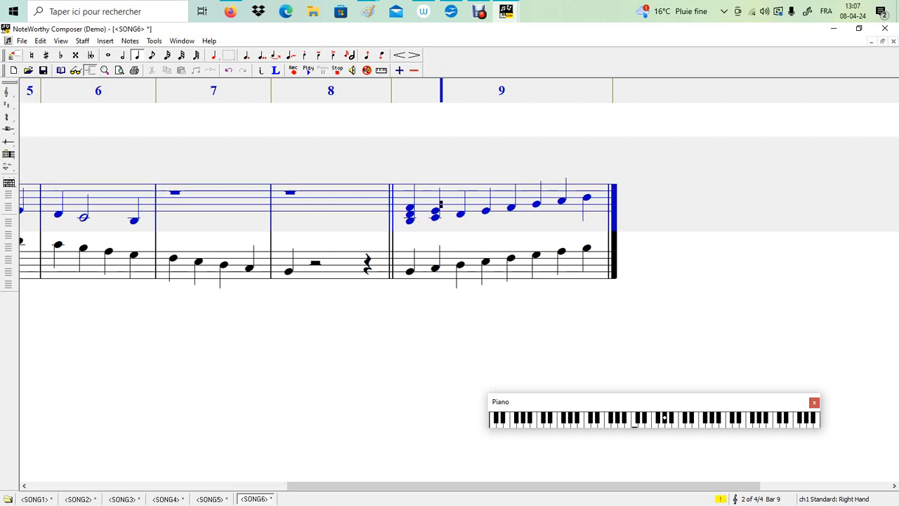
key("ctrl+Return")
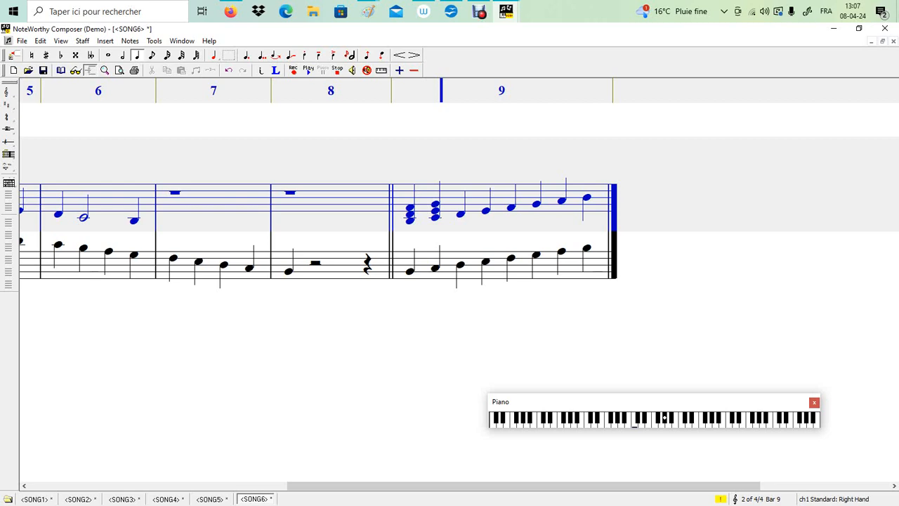
key("Right")
key("ctrl+Return")
key("Up")
key("ctrl+Return")
Select the first three upper-staff chords of bar 9 one after another to examine their intervals on the piano keyboard
left_click_drag(419, 204, 400, 204)
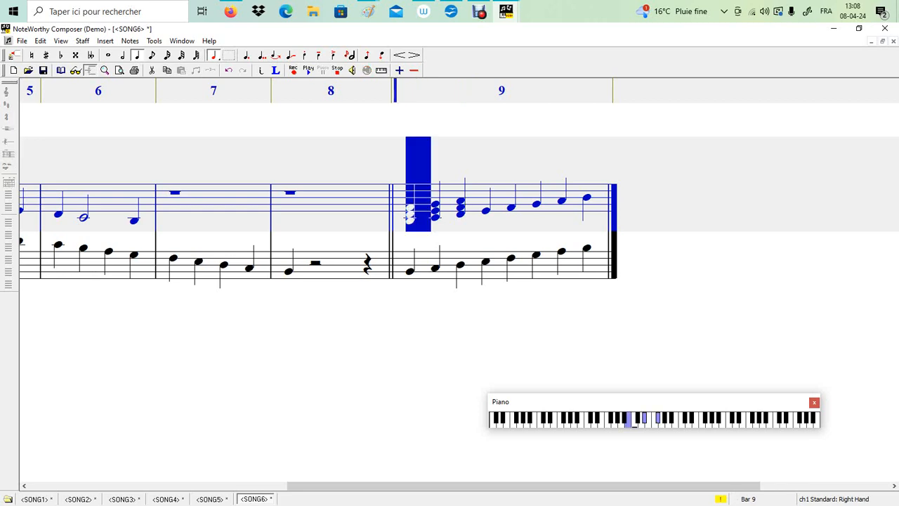
key("Right")
key("shift+Right")
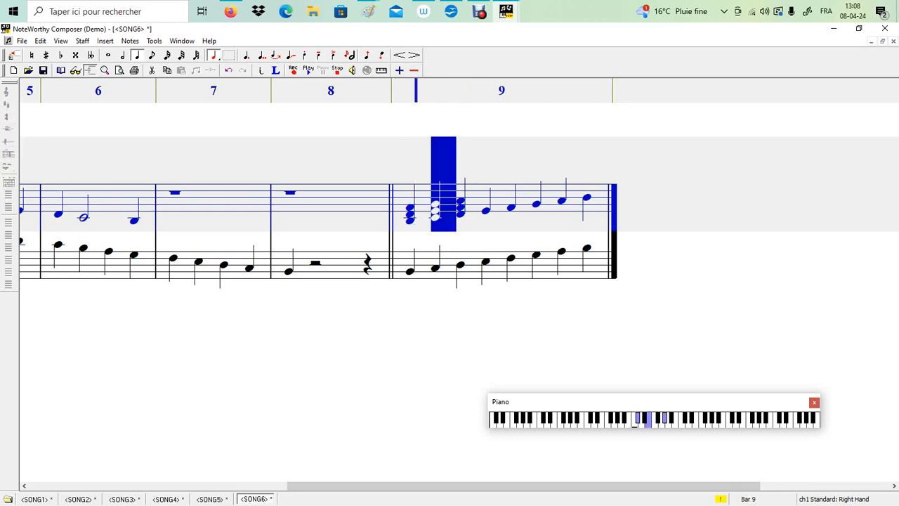
key("Right")
key("shift+Right")
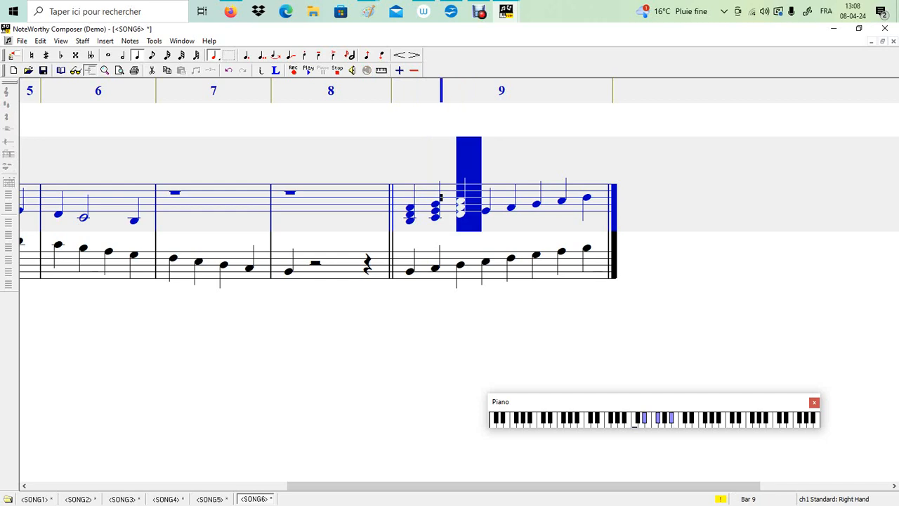
key("Right")
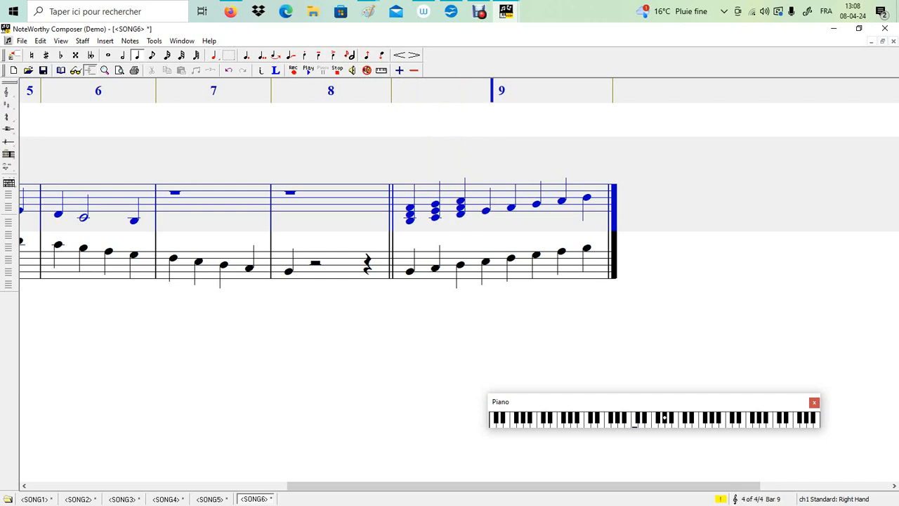
Build the E-G-B and F-A-C triads on the fourth and fifth notes of bar 9 in the upper staff
key("shift+Return")
key("Up")
key("shift+Return")
key("Right")
key("Down")
key("shift+Return")
key("shift+Return")
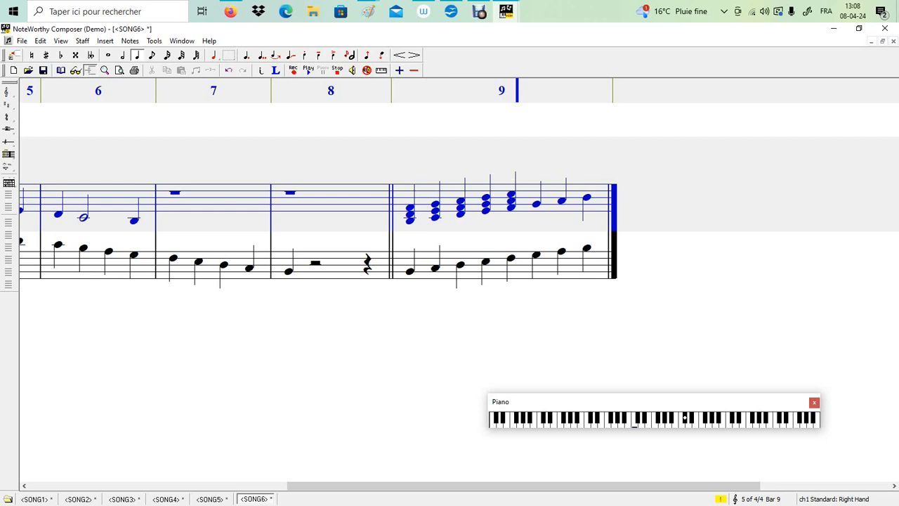
Build the G-B-D and A-C-E triads on the sixth and seventh notes of bar 9 in the upper staff
key("Right")
key("shift+Return")
key("shift+Return")
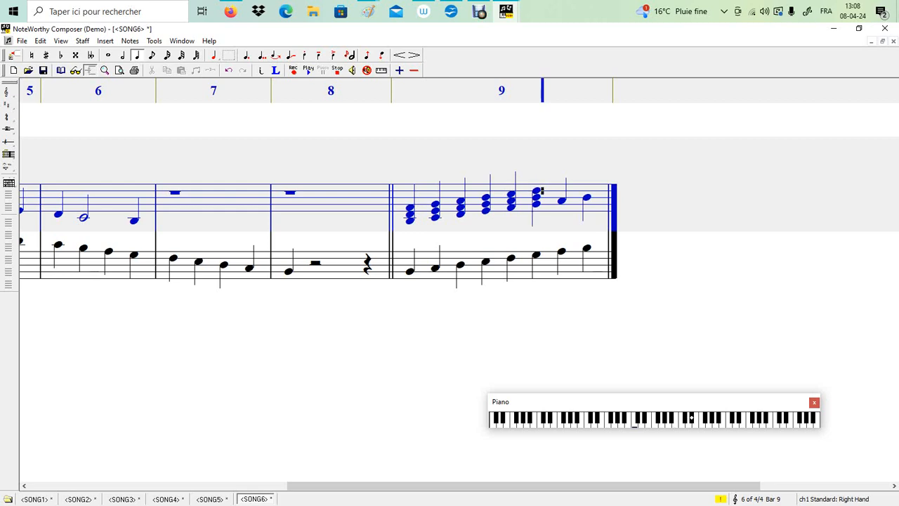
key("Right")
key("shift+Return")
key("Up")
key("Up")
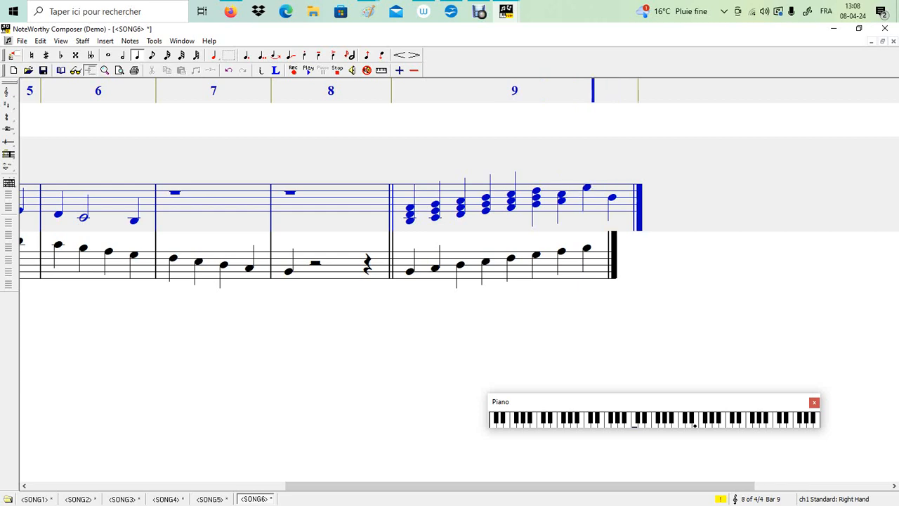
key("shift+Return")
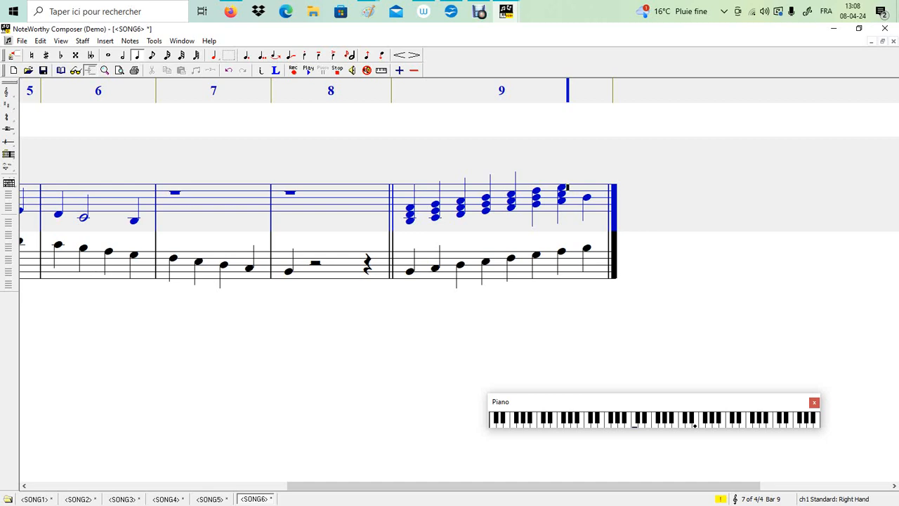
Stack D and F on the final B of bar 9 in the upper staff
key("Right")
key("shift+Return")
key("Up")
key("shift+Return")
Build the B-D-F and C-E-G triads on the first two notes of bar 9 in the lower staff
left_click(416, 265)
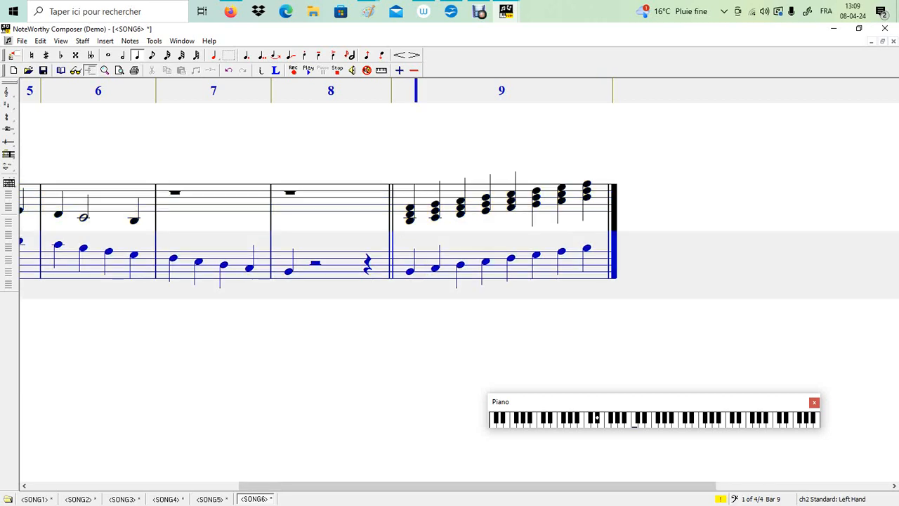
key("shift+Return")
key("Up")
key("Up")
key("shift+Return")
key("Right")
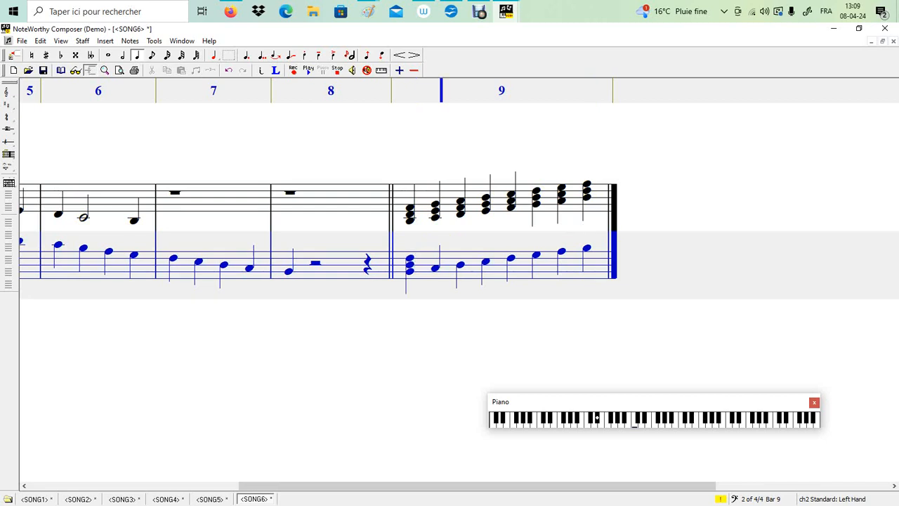
key("Up")
key("shift+Return")
key("Up")
key("shift+Return")
key("Right")
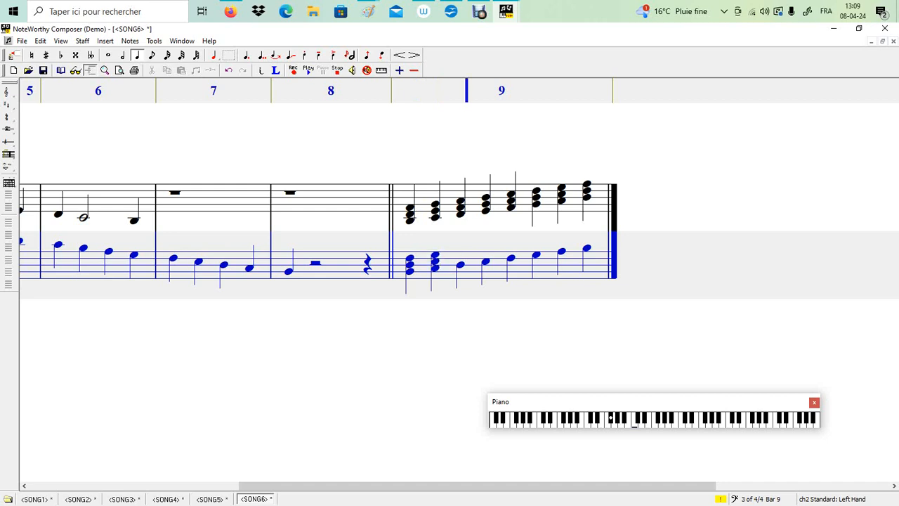
Build the D-F-A and E-G-B triads on the third and fourth notes of bar 9 in the lower staff
key("Up")
key("ctrl+Return")
key("Right")
key("Down")
key("Down")
key("Up")
key("Up")
key("ctrl+Return")
Build the F-A-C and G-B-D triads on the fifth and sixth notes of bar 9 in the lower staff
key("Right")
key("ctrl+Return")
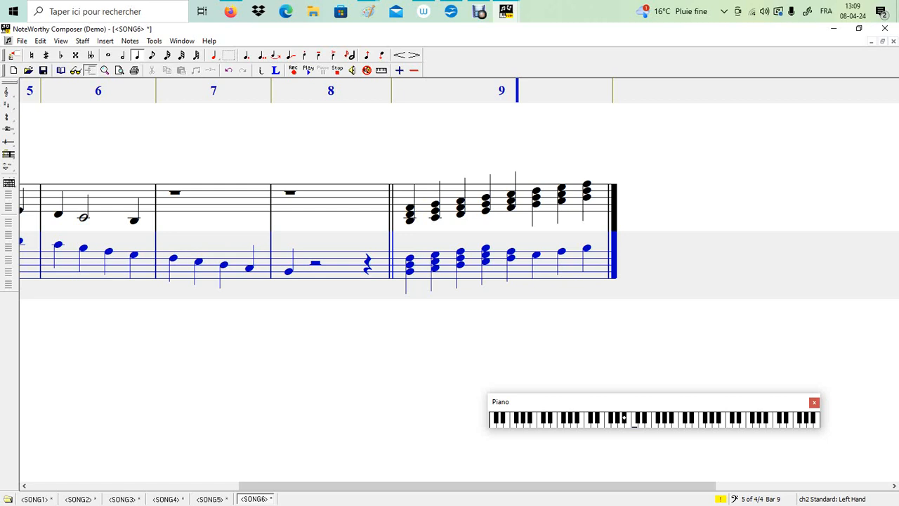
key("Up")
key("Up")
key("ctrl+Return")
key("Right")
key("ctrl+Return")
key("ctrl+Return")
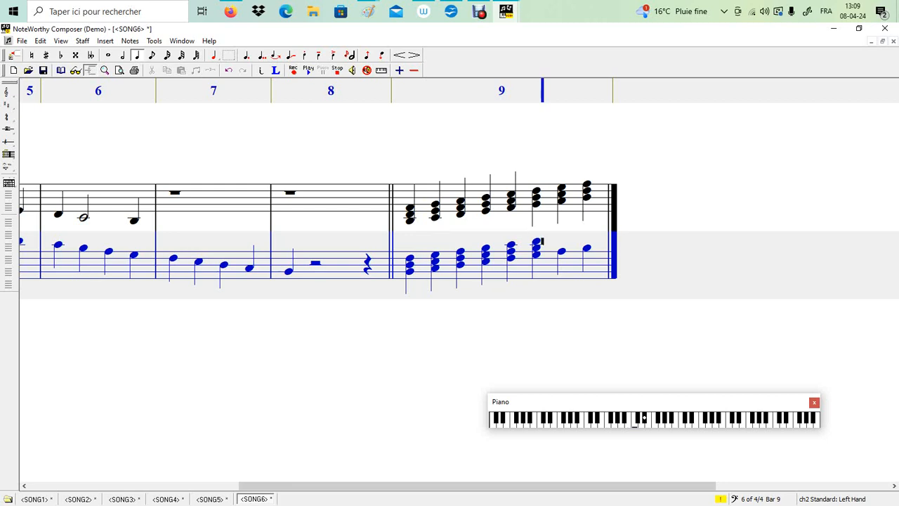
Build the A-C-E triad on the seventh lower-staff note of bar 9 and add D above the final B
key("Right")
key("ctrl+Return")
key("ctrl+Return")
key("Right")
key("Up")
key("ctrl+Return")
key("ctrl+Up")
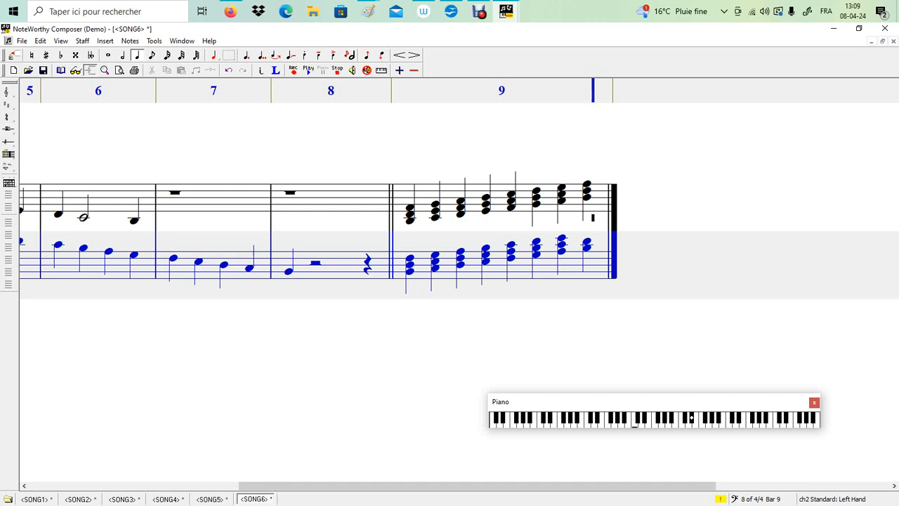
Complete the last lower-staff chord of bar 9 with F, undoing the misplaced E
key("Down")
key("Down")
key("Down")
key("Down")
key("Down")
key("Down")
key("Down")
key("Up")
key("Down")
key("shift+Return")
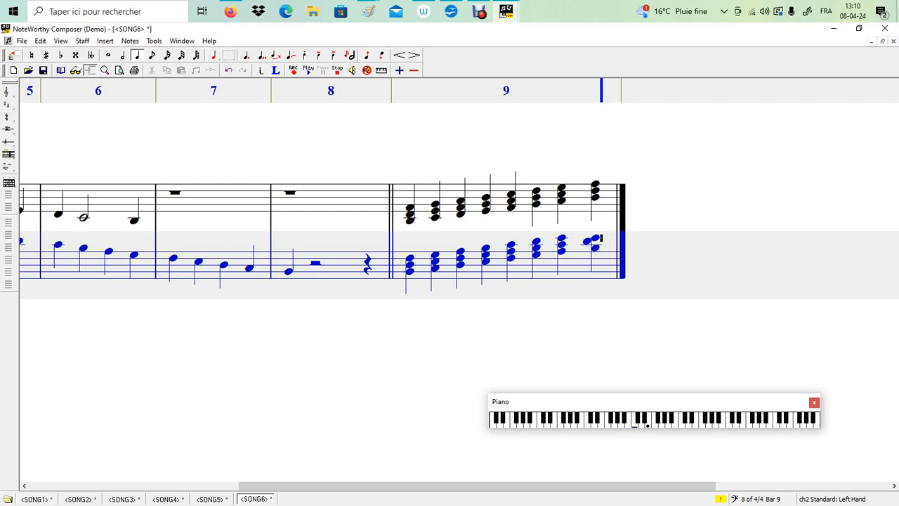
key("alt+e")
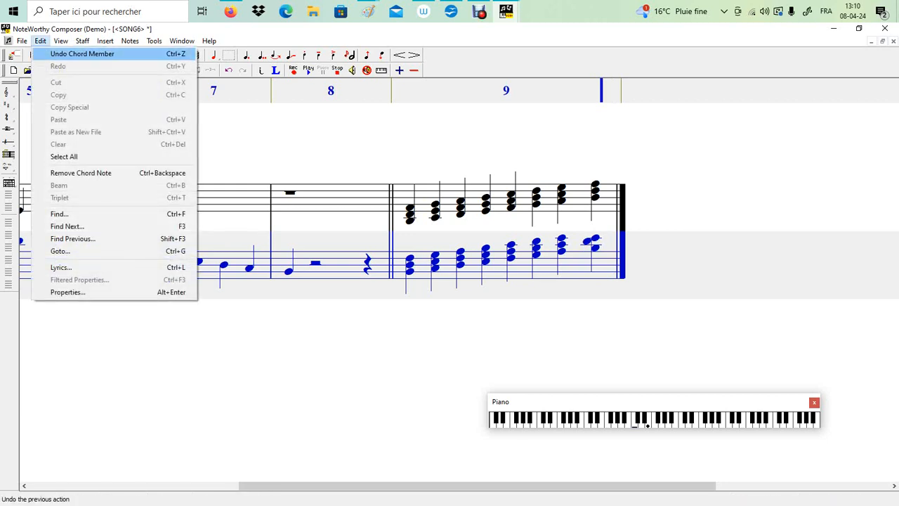
key("Return")
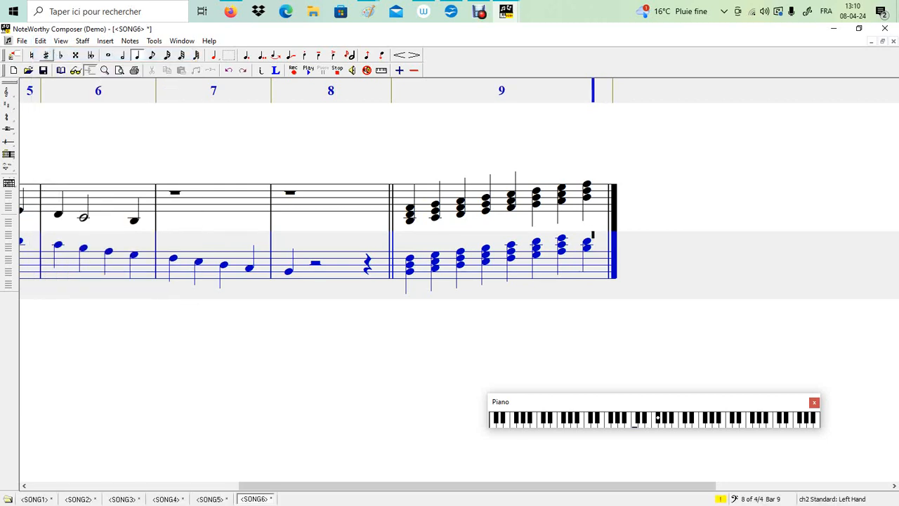
key("ctrl+y")
Select the upper-staff chords of bar 9 in turn up to the final B chord, examining their notes on the piano keyboard
left_click_drag(398, 210, 419, 204)
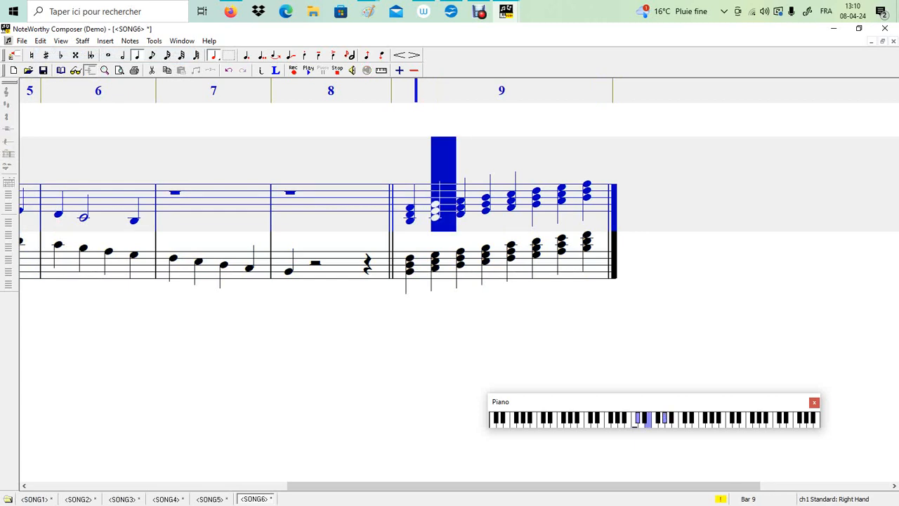
key("Right")
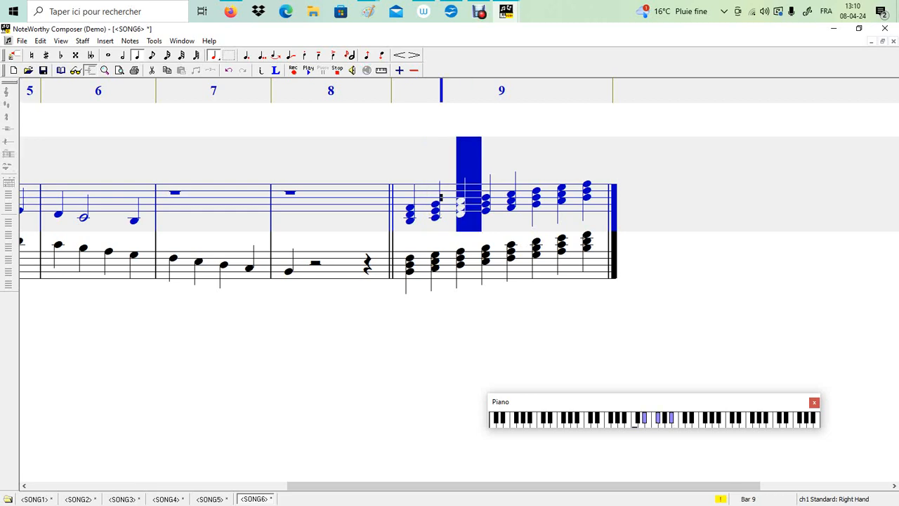
key("Right")
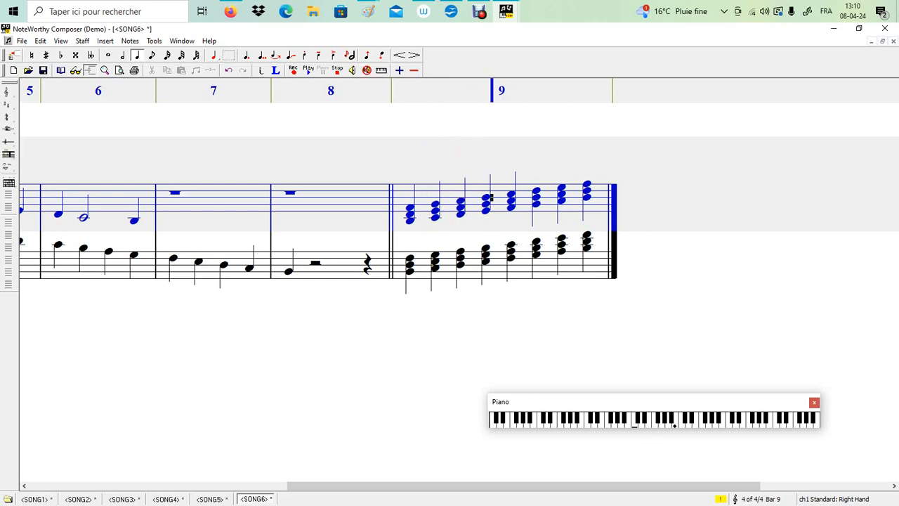
key("Right")
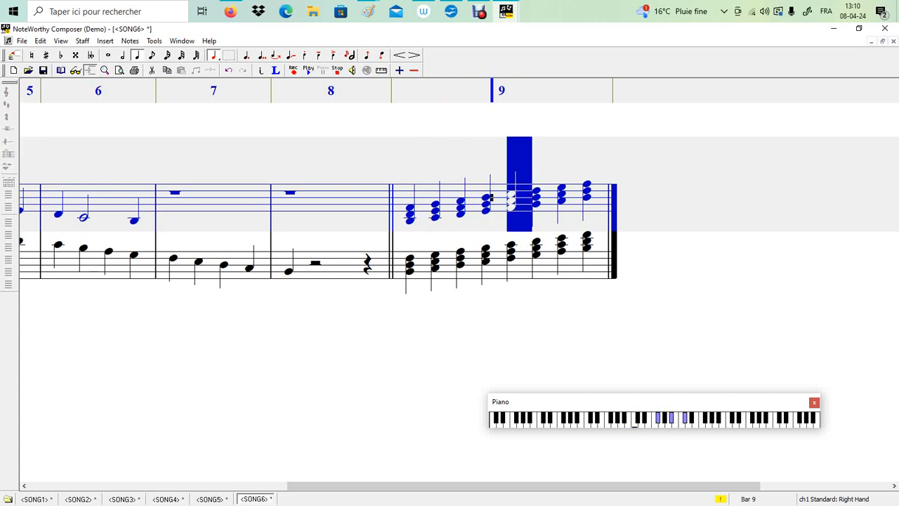
key("Right")
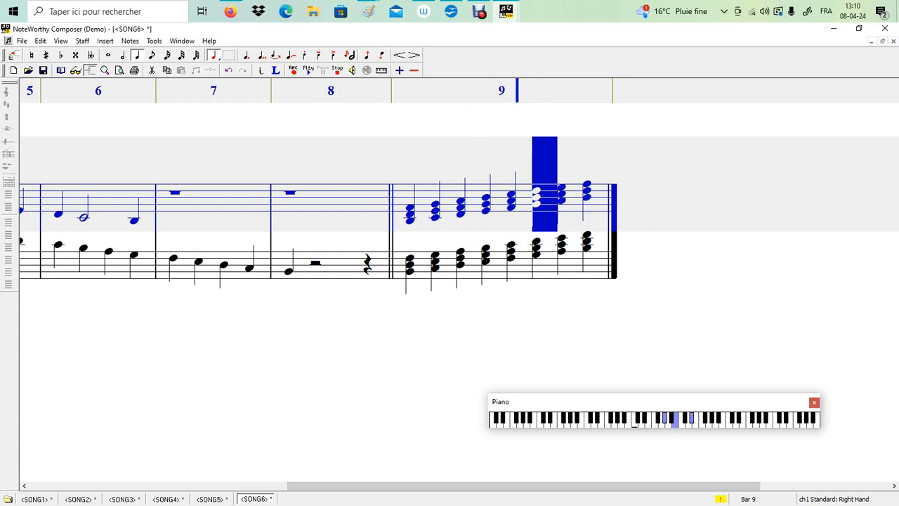
key("Right")
key("Right")
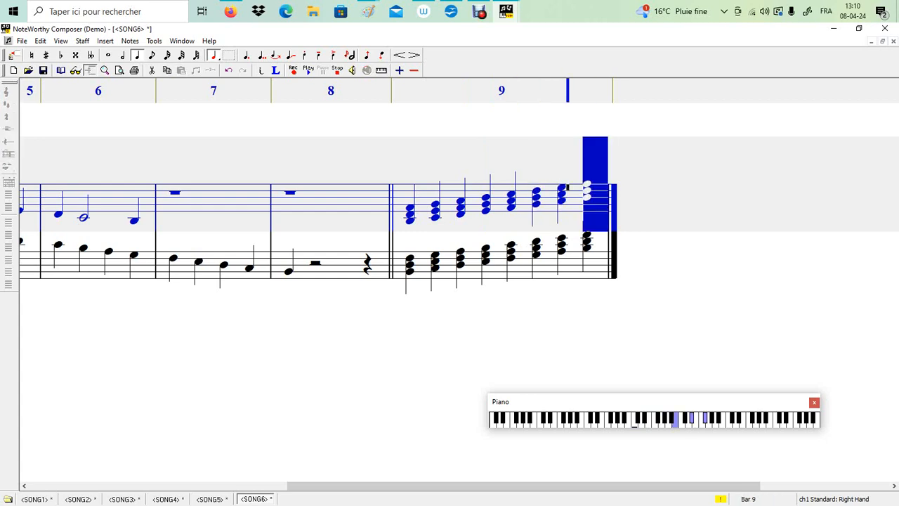
Go through the upper-staff chords again from the first degree to the seventh, examining whether each is major, minor or neither
double_click(411, 210)
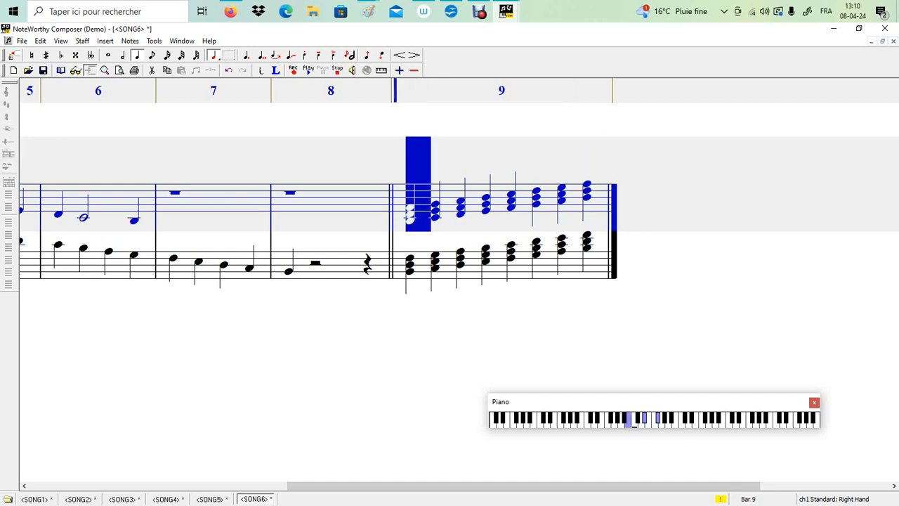
key("Right")
key("Right")
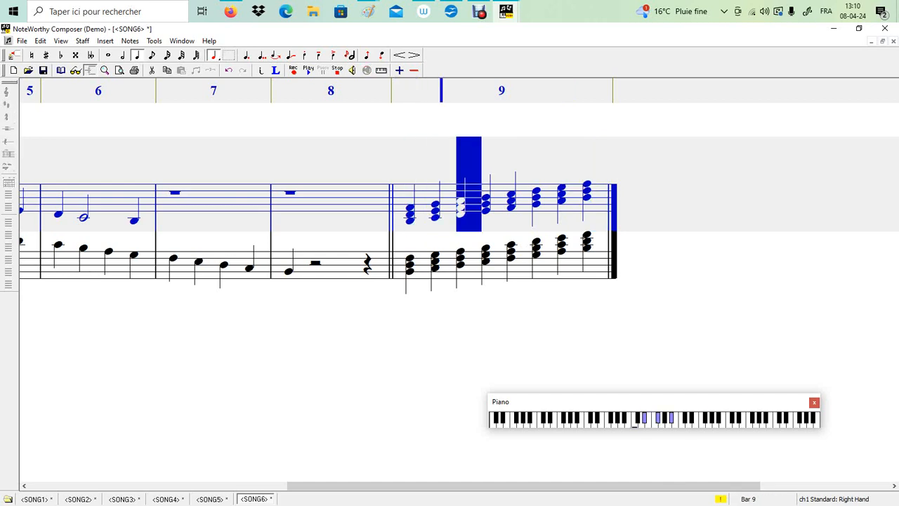
key("Right")
key("Right")
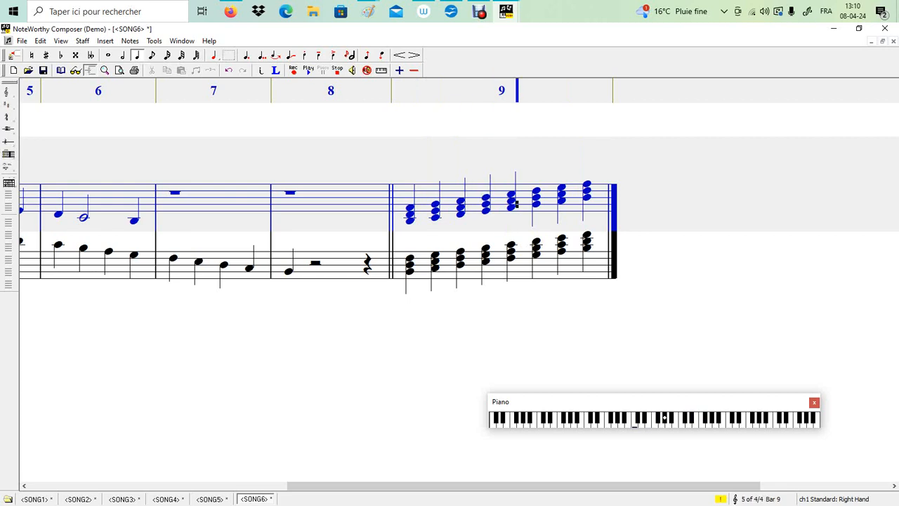
key("Right")
key("Right")
key("shift+Left")
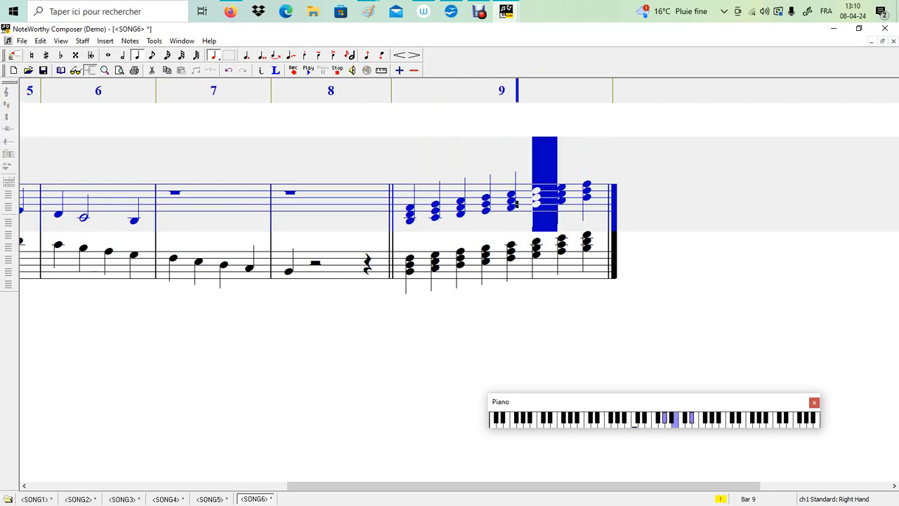
key("Right")
key("Right")
key("shift+Left")
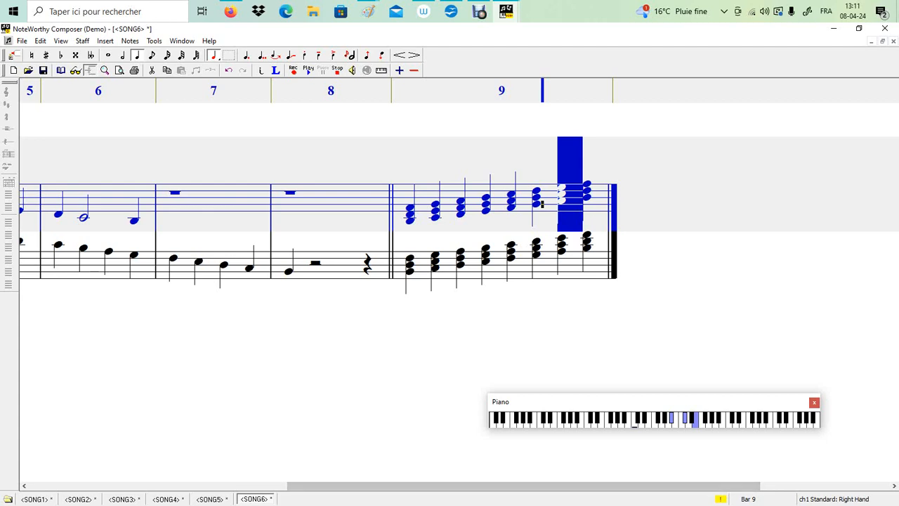
Reduce the score's display size to fit all nine bars and play the piece from the beginning
left_click_drag(523, 486, 265, 485)
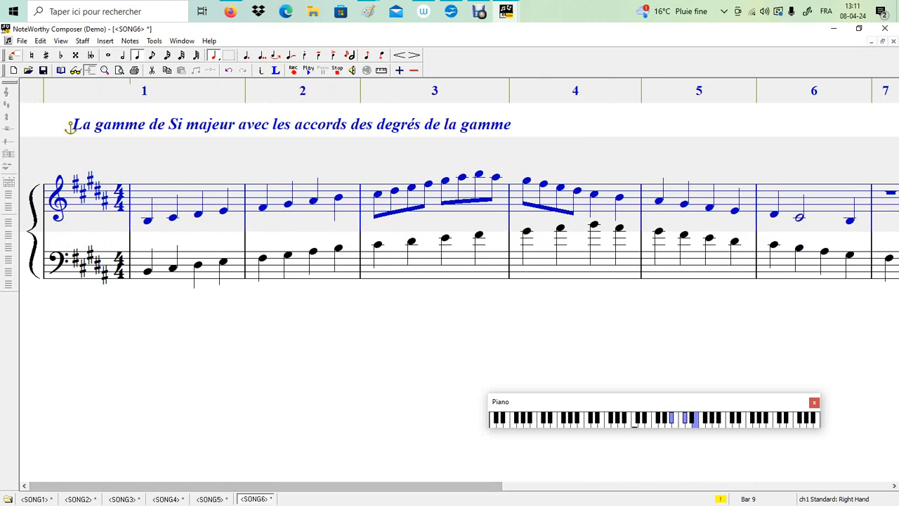
left_click(204, 282)
key("ctrl+minus")
key("ctrl+minus")
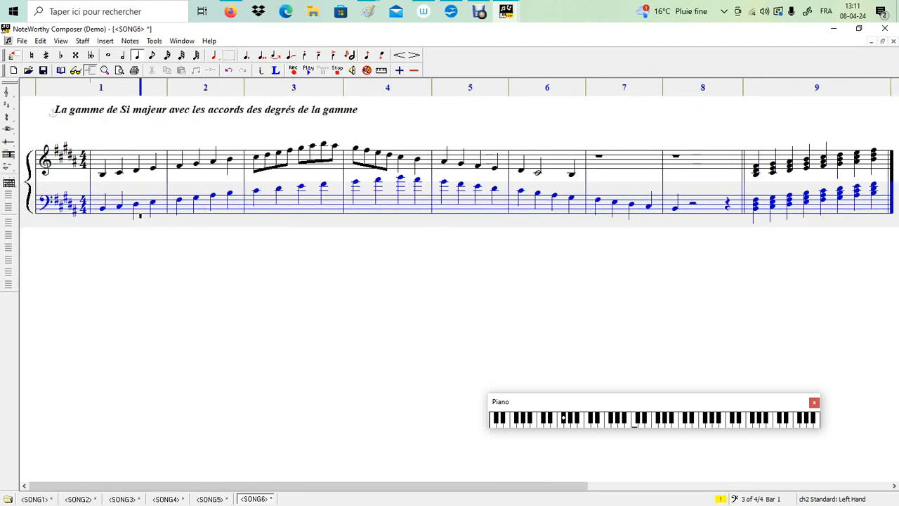
left_click(53, 112)
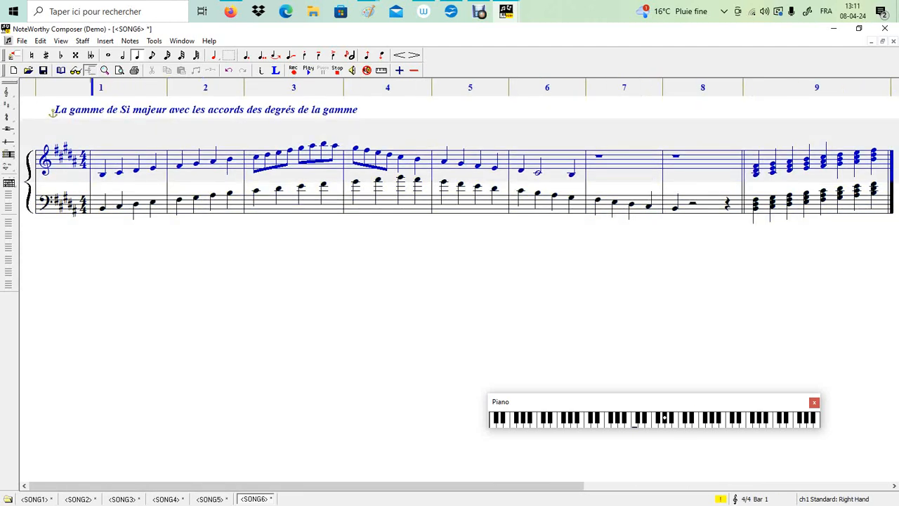
left_click(308, 70)
key("Right")
left_click(308, 70)
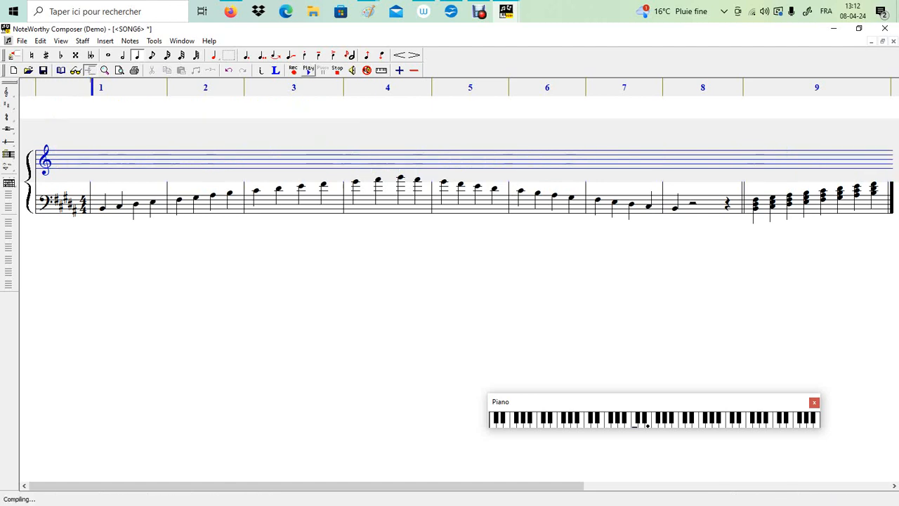